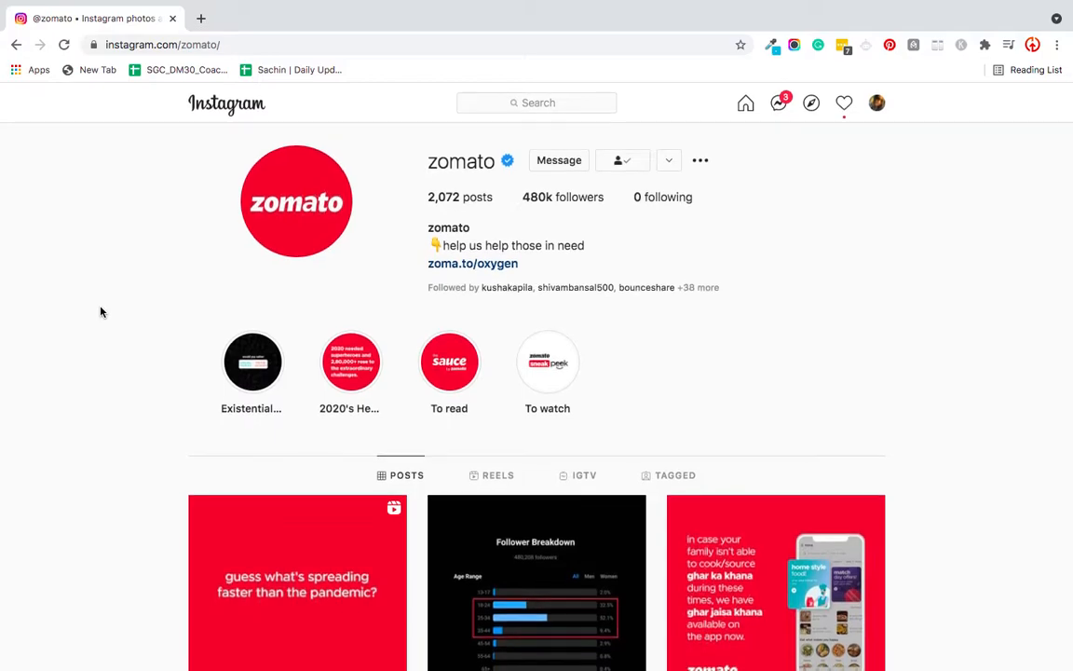
- Browse the post grid on Zomato's Instagram profile to examine its text-based, red-background post designs
{"action": "scroll", "coordinate": [360, 280], "scroll_direction": "down", "scroll_amount": 6}
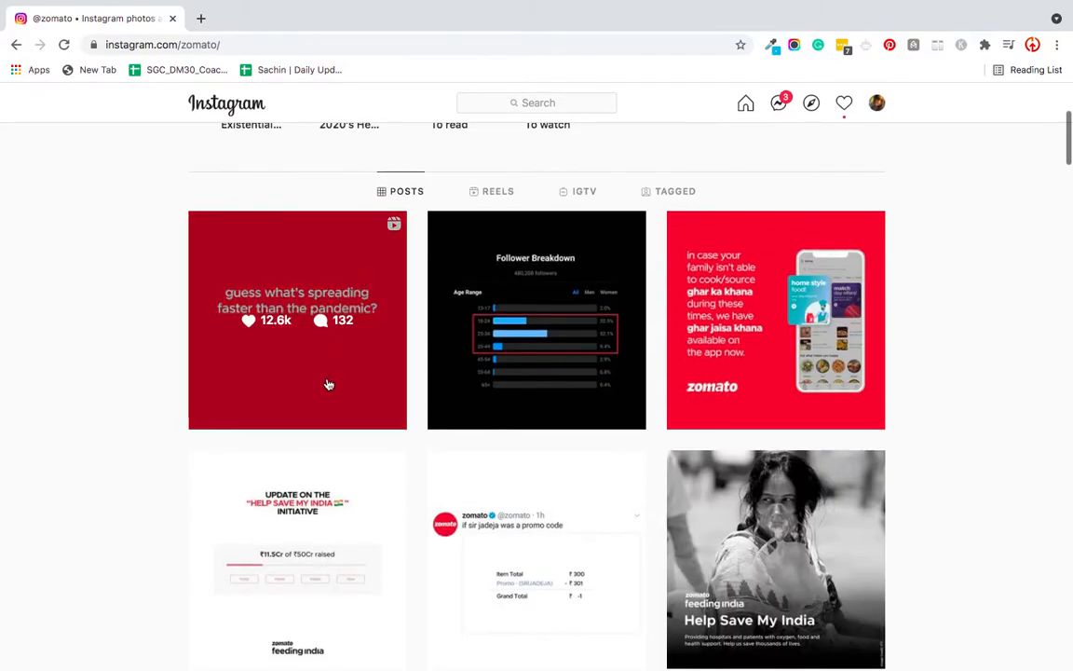
{"action": "scroll", "coordinate": [280, 503], "scroll_direction": "down", "scroll_amount": 4}
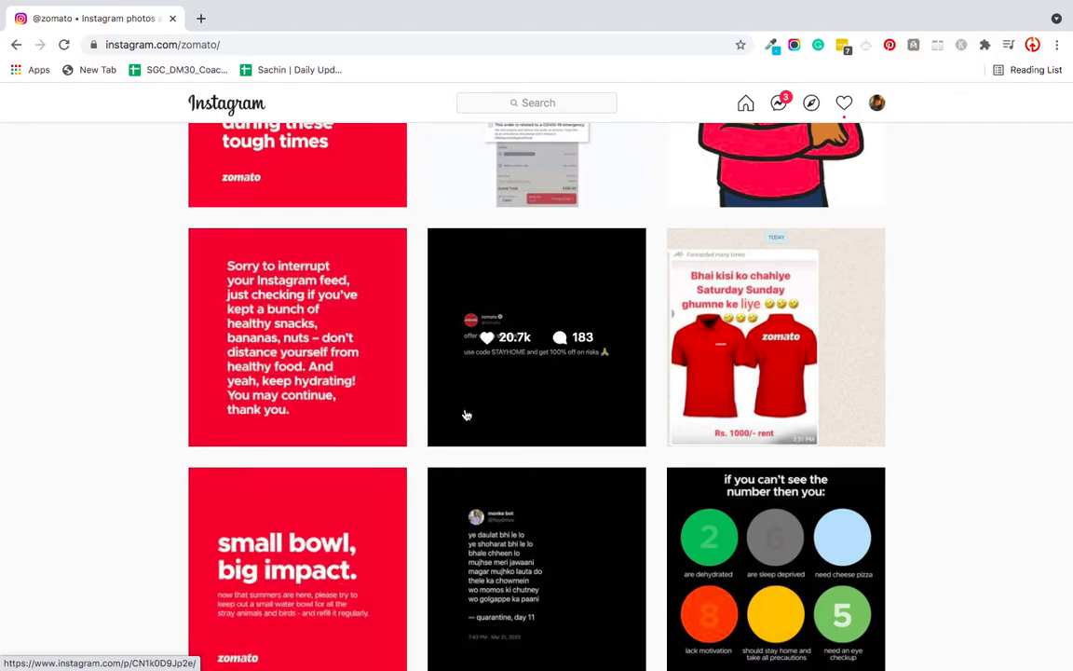
{"action": "scroll", "coordinate": [466, 412], "scroll_direction": "down", "scroll_amount": 4}
{"action": "scroll", "coordinate": [291, 521], "scroll_direction": "down", "scroll_amount": 4}
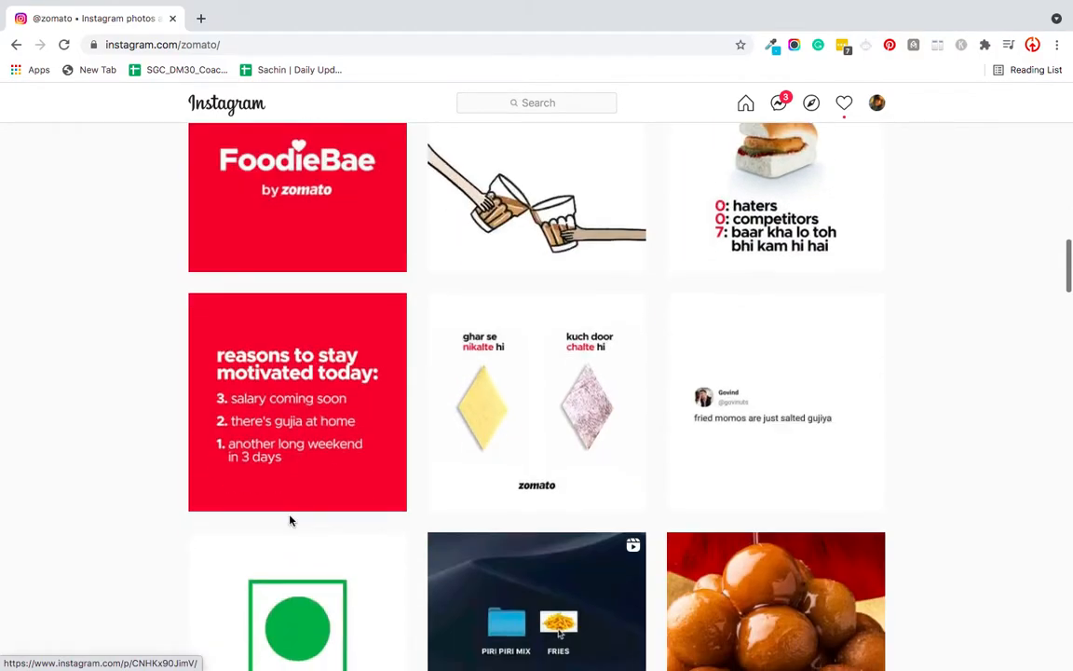
{"action": "scroll", "coordinate": [249, 371], "scroll_direction": "down", "scroll_amount": 4}
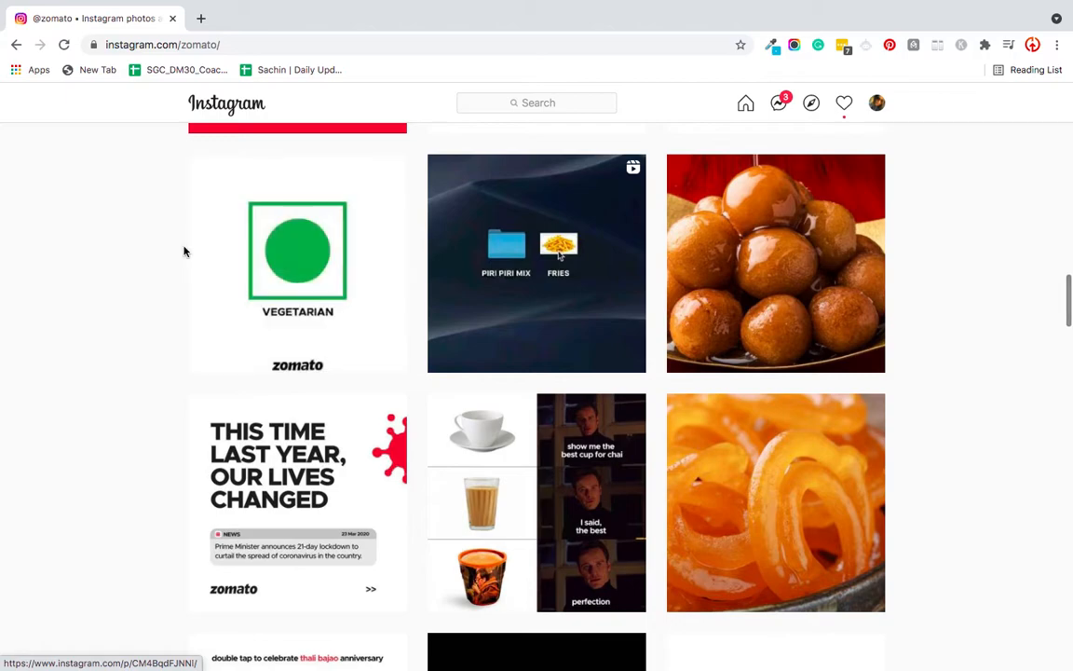
{"action": "scroll", "coordinate": [184, 247], "scroll_direction": "up", "scroll_amount": 4}
{"action": "scroll", "coordinate": [185, 247], "scroll_direction": "down", "scroll_amount": 9}
{"action": "scroll", "coordinate": [227, 426], "scroll_direction": "down", "scroll_amount": 3}
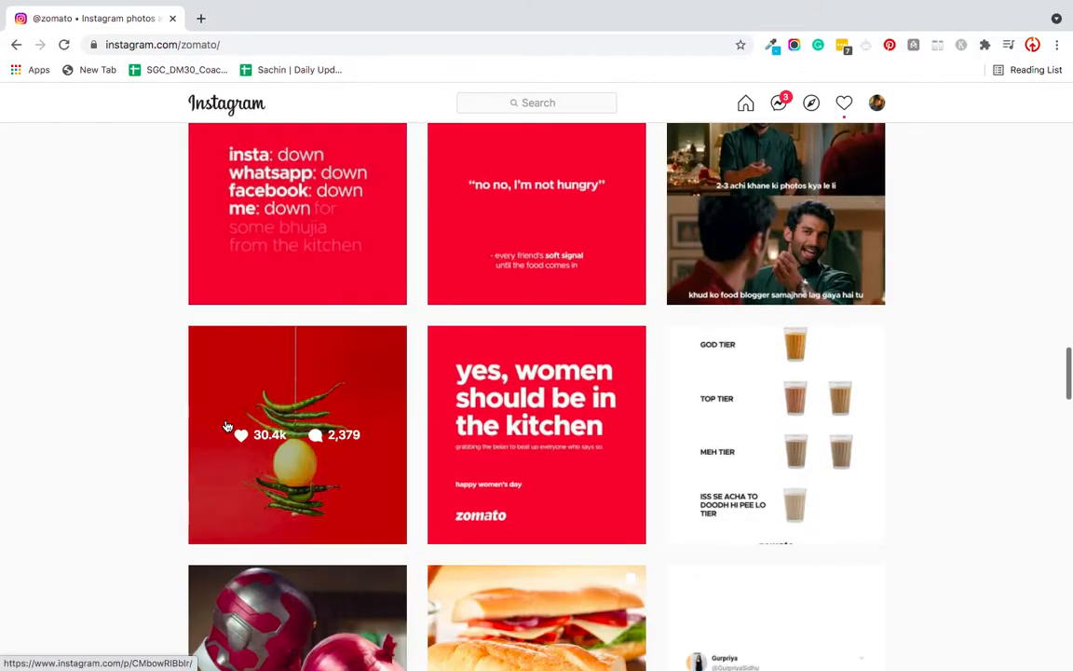
{"action": "scroll", "coordinate": [440, 534], "scroll_direction": "down", "scroll_amount": 4}
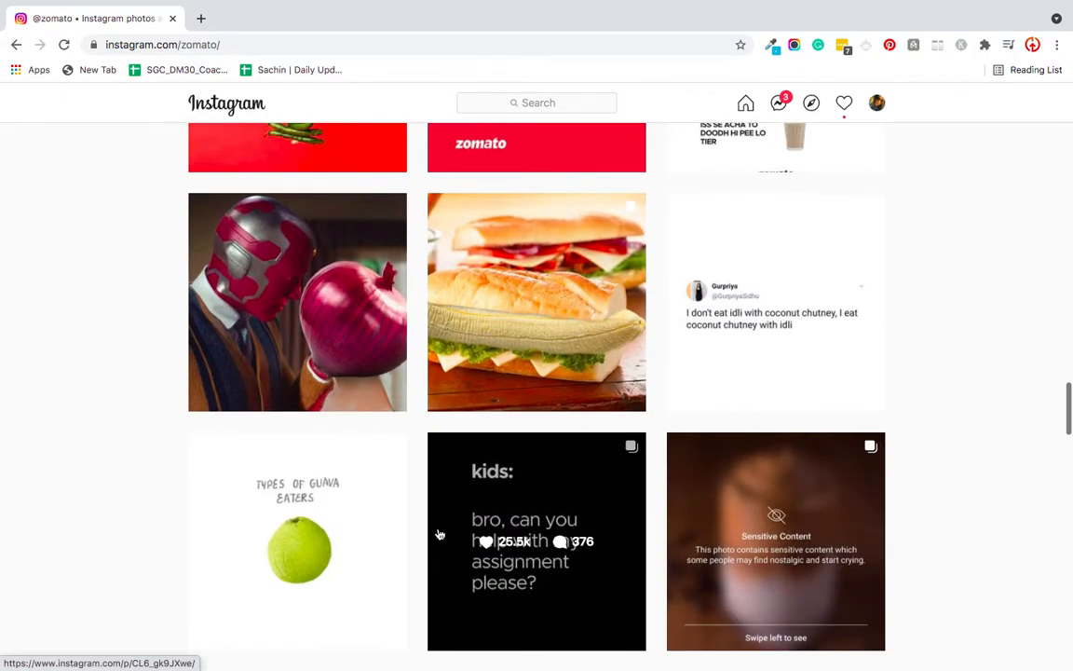
{"action": "scroll", "coordinate": [440, 534], "scroll_direction": "down", "scroll_amount": 3}
{"action": "scroll", "coordinate": [438, 533], "scroll_direction": "up", "scroll_amount": 6}
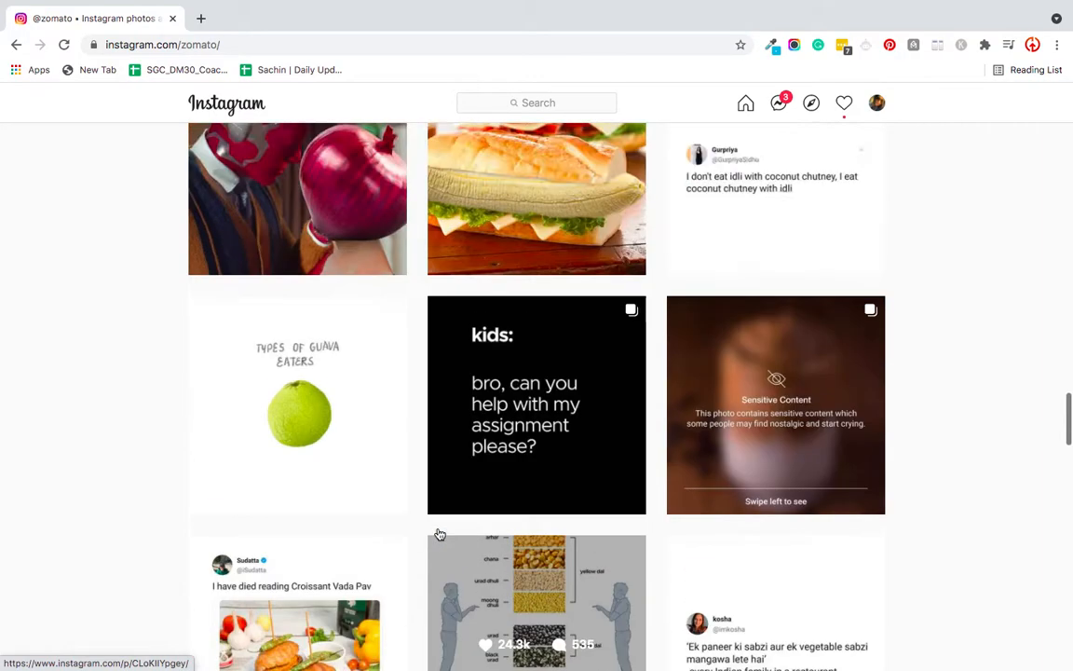
{"action": "scroll", "coordinate": [531, 528], "scroll_direction": "up", "scroll_amount": 2}
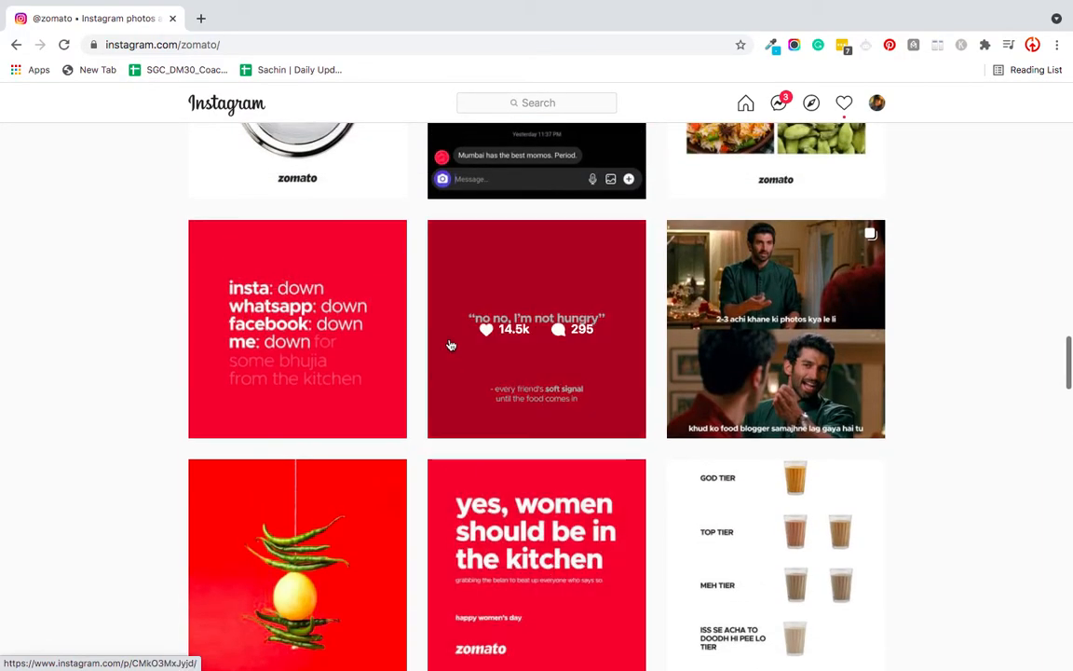
- Open canva.com in a new browser tab
{"action": "left_click", "coordinate": [198, 18]}
{"action": "type", "text": "canva.com"}
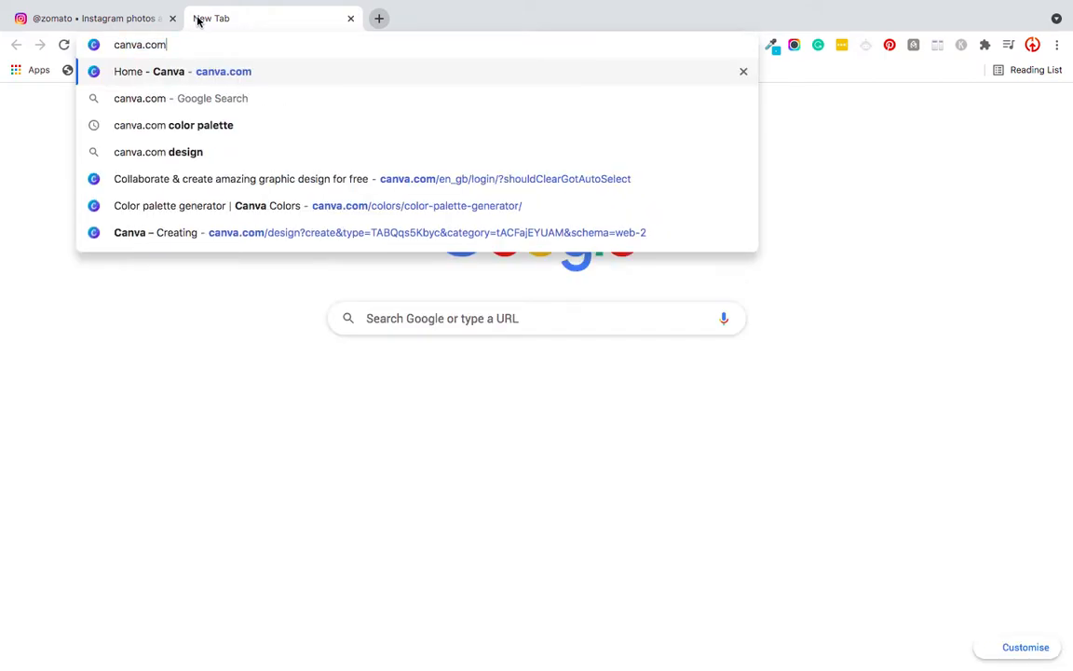
{"action": "key", "text": "Return"}
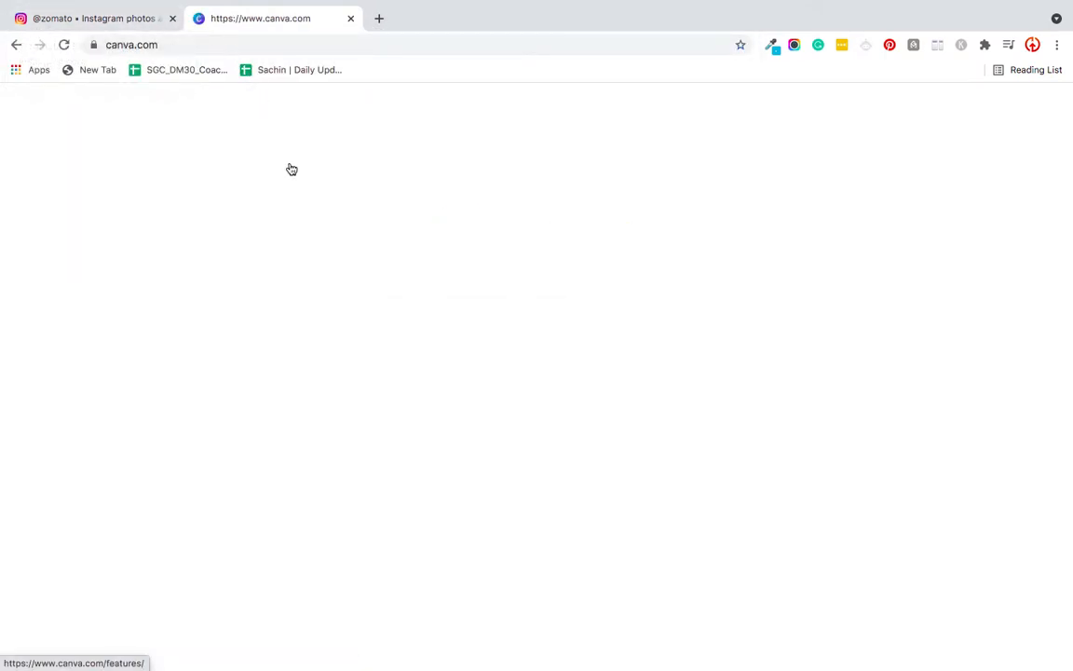
- Return to Zomato's Instagram profile and view the "no no, I'm not hungry" and "yes, women should be in the kitchen" posts
{"action": "left_click", "coordinate": [20, 16]}
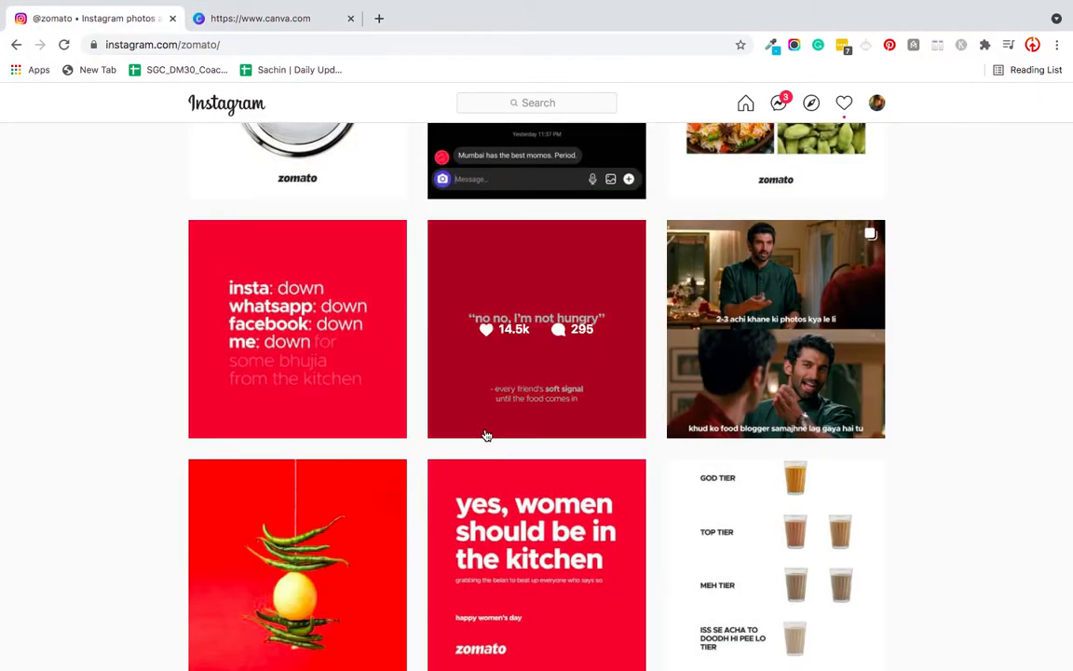
{"action": "left_click", "coordinate": [469, 404]}
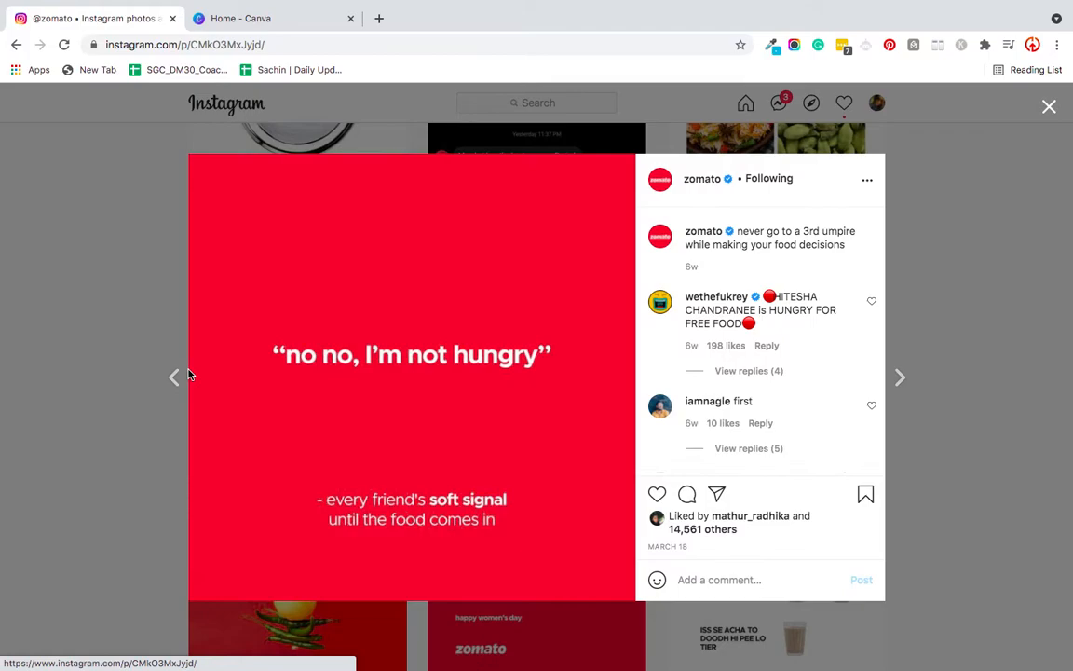
{"action": "left_click", "coordinate": [1044, 398]}
{"action": "scroll", "coordinate": [490, 452], "scroll_direction": "down", "scroll_amount": 2}
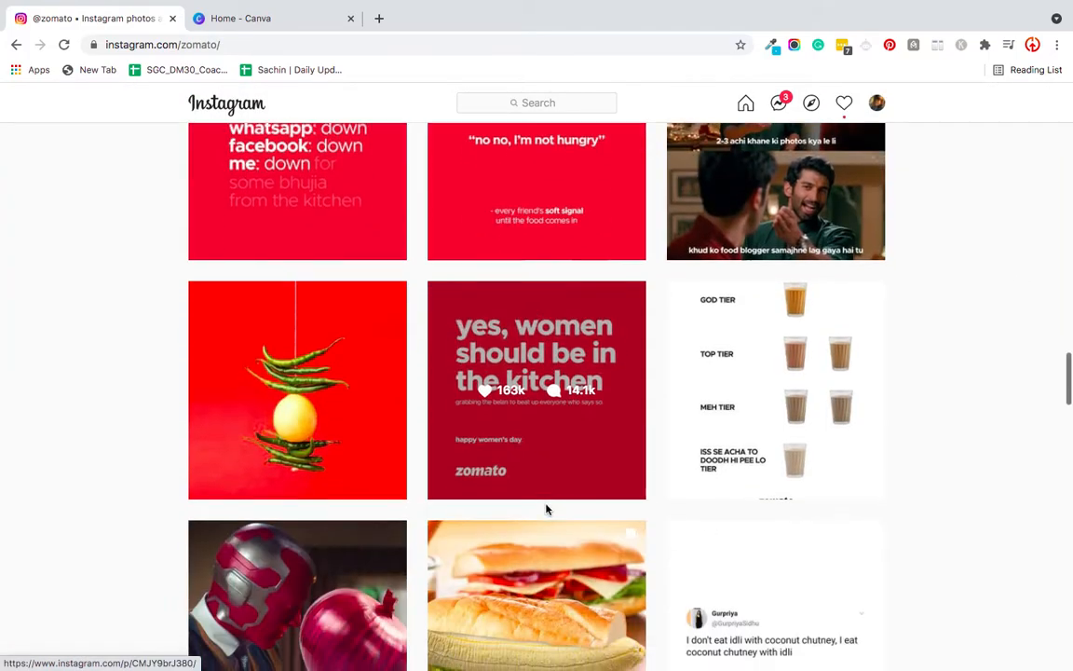
{"action": "left_click", "coordinate": [476, 464]}
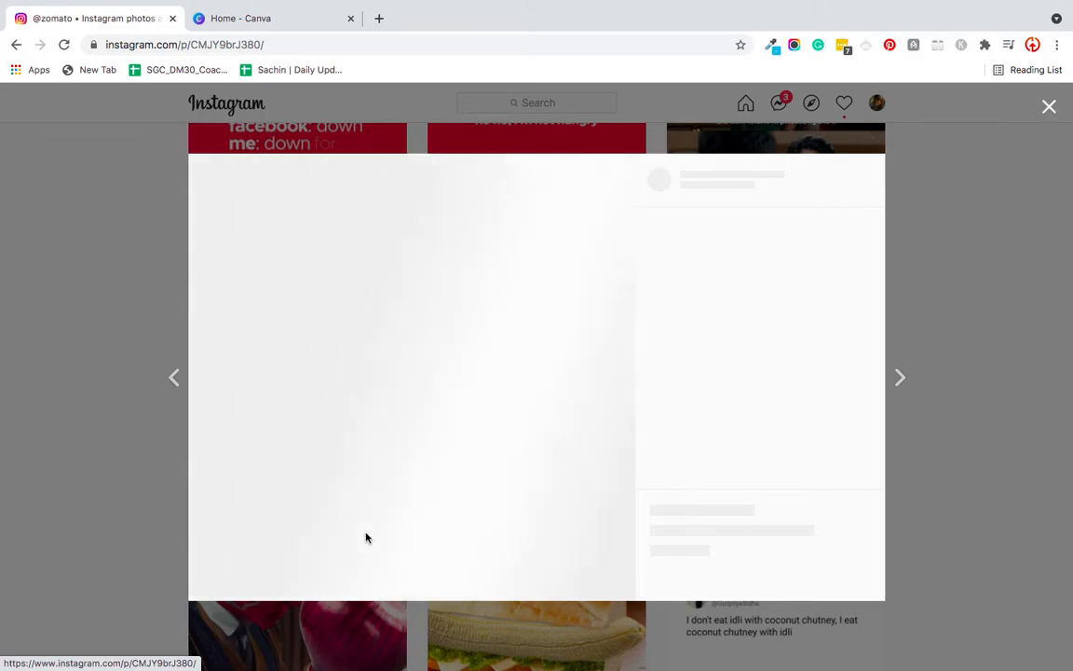
- Search Google Images for "zomato logo png" in a new browser tab
{"action": "left_click", "coordinate": [381, 19]}
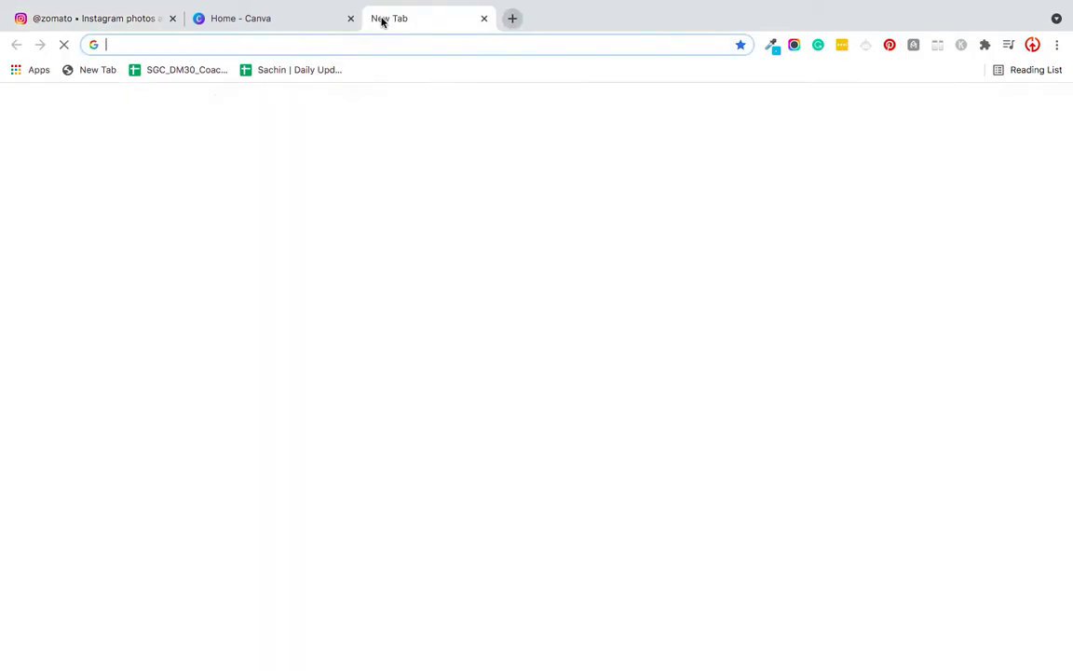
{"action": "type", "text": "zomat"}
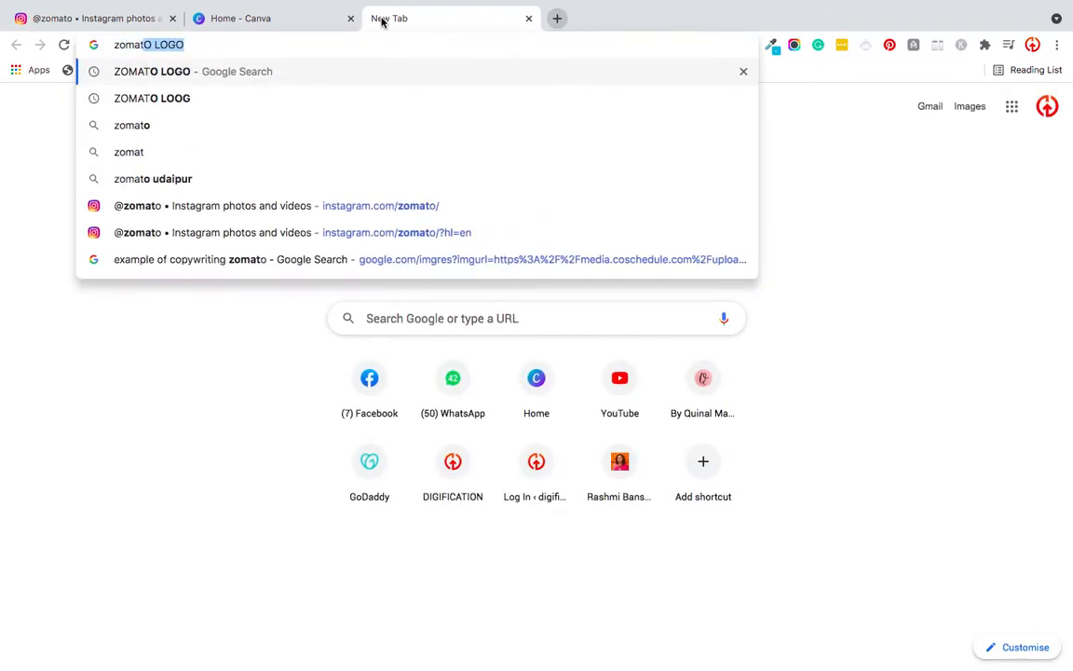
{"action": "type", "text": "o logo"}
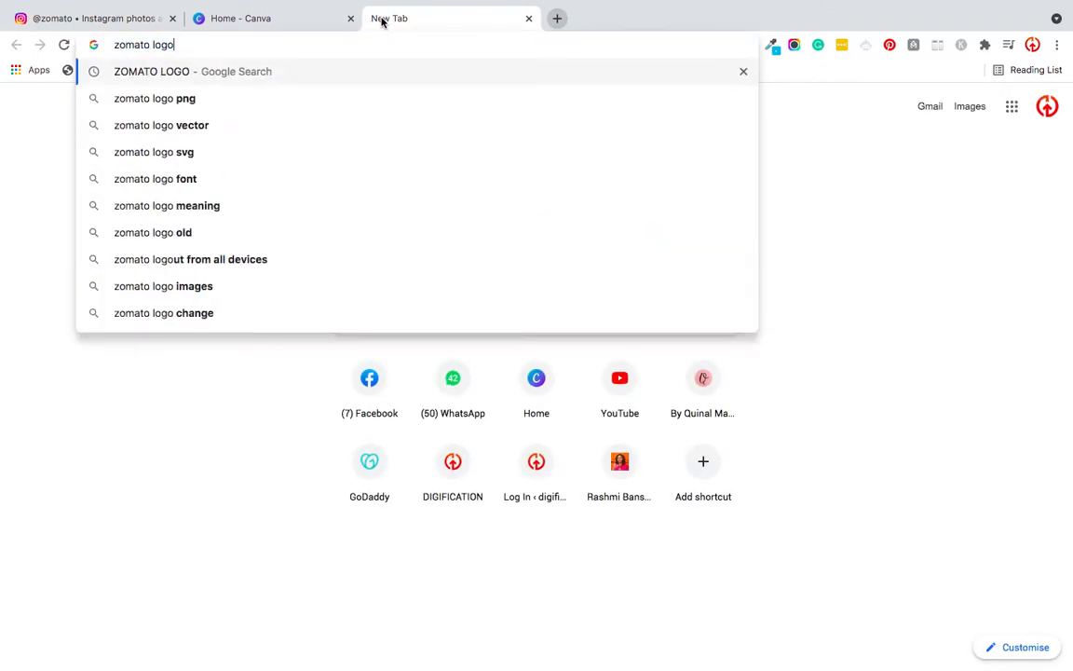
{"action": "type", "text": " png"}
{"action": "key", "text": "Return"}
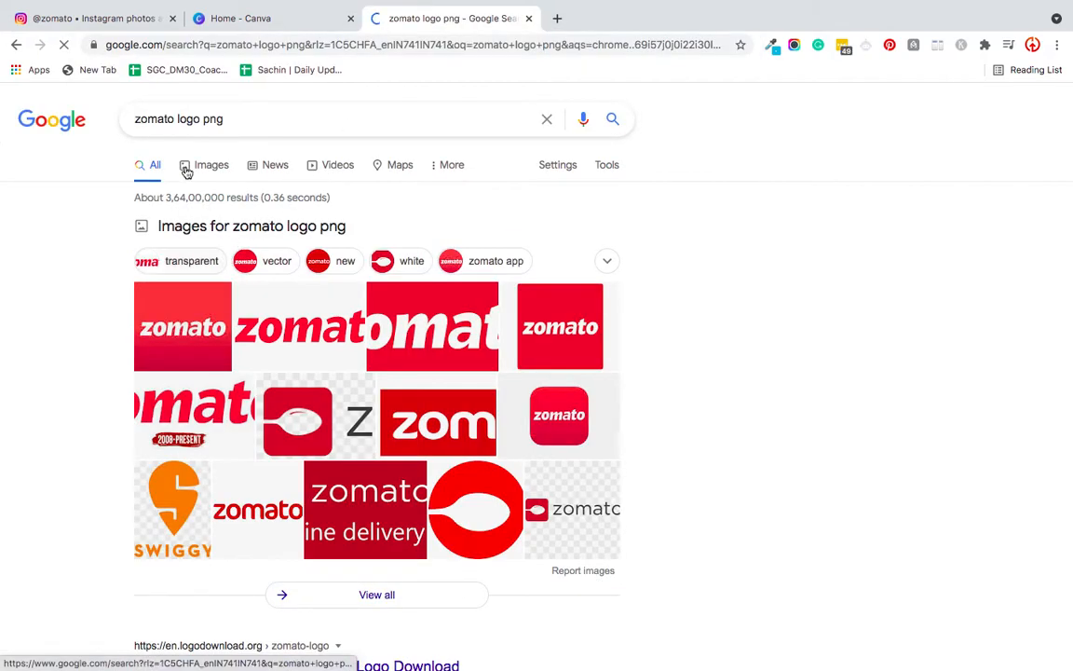
{"action": "left_click", "coordinate": [212, 164]}
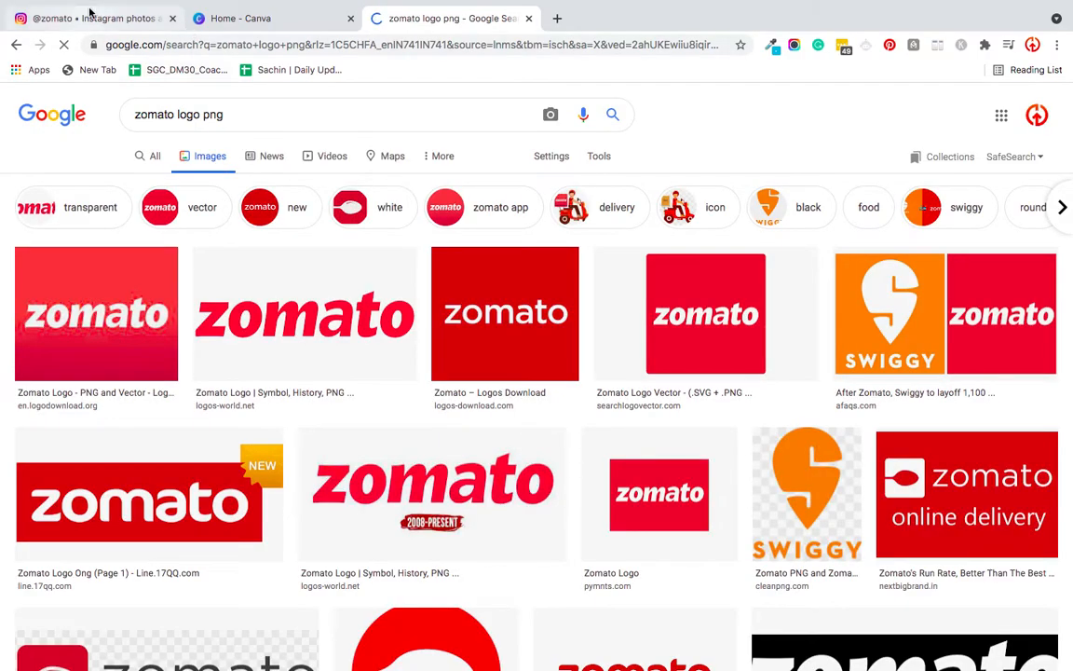
- Check the logo on the Instagram women's day post, and refine the Google image search to "zomato logo white png"
{"action": "left_click", "coordinate": [121, 16]}
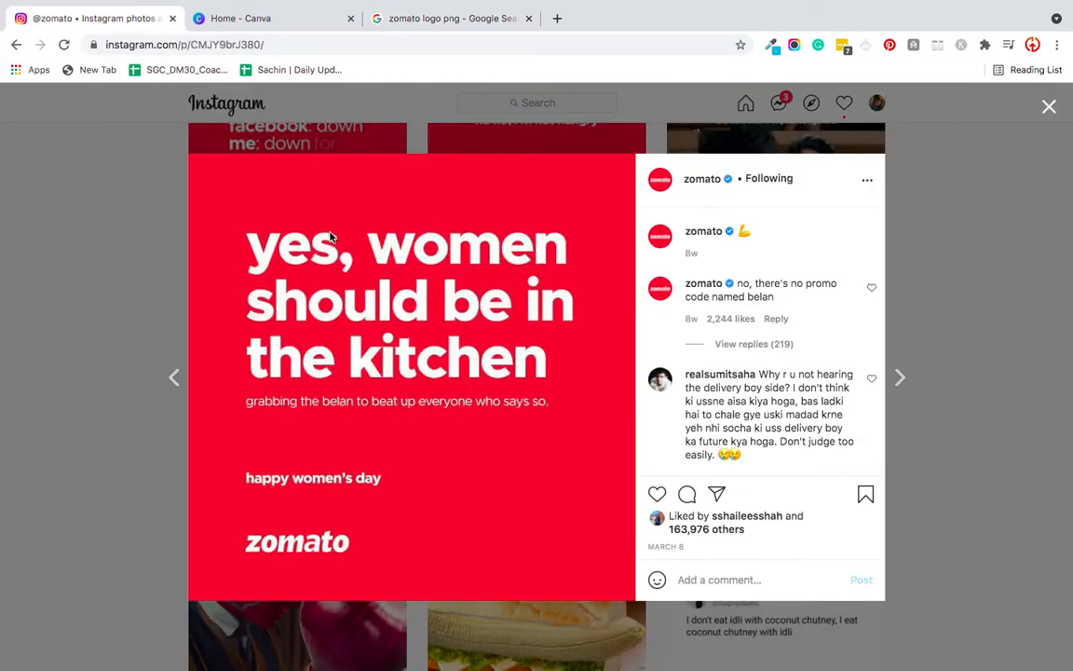
{"action": "left_click", "coordinate": [443, 18]}
{"action": "scroll", "coordinate": [252, 412], "scroll_direction": "down", "scroll_amount": 5}
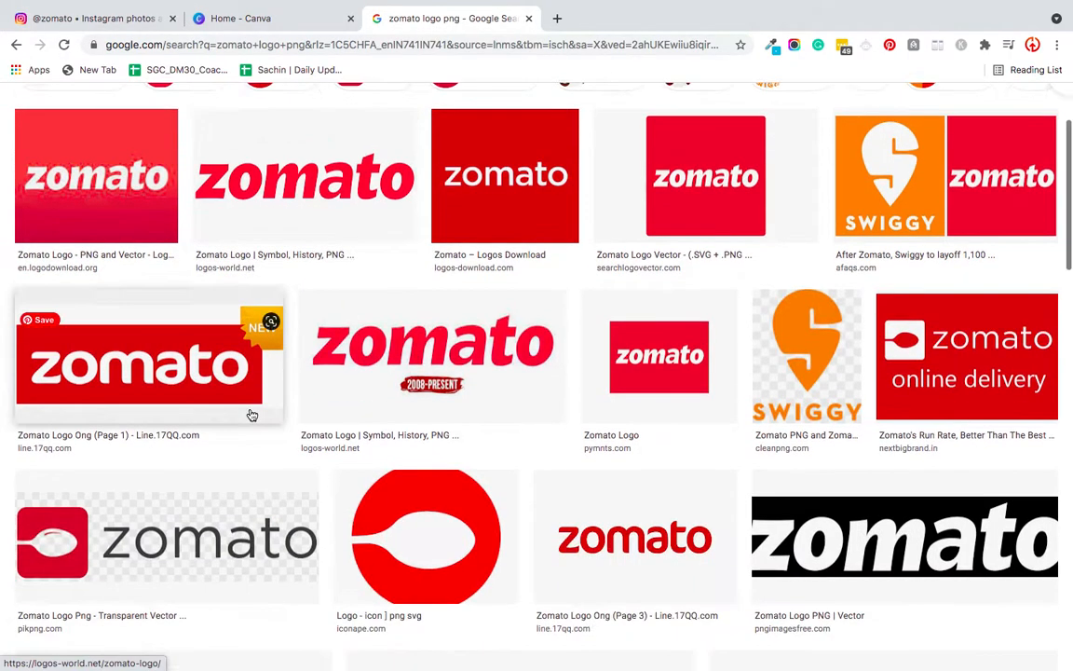
{"action": "scroll", "coordinate": [251, 414], "scroll_direction": "up", "scroll_amount": 5}
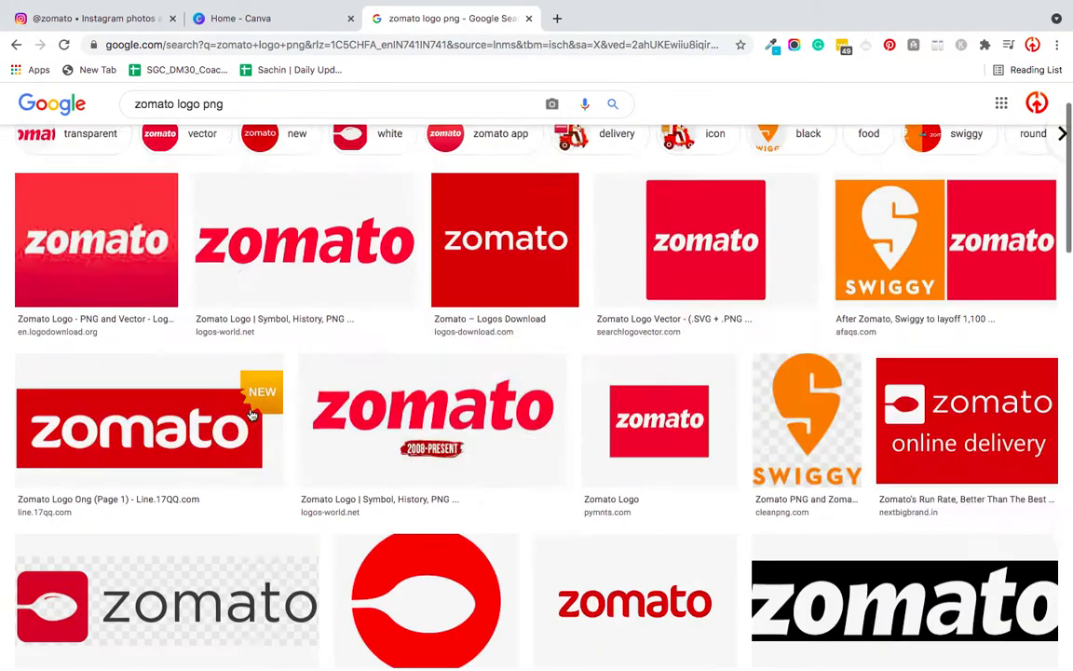
{"action": "left_click", "coordinate": [204, 114]}
{"action": "type", "text": "white"}
{"action": "key", "text": "Return"}
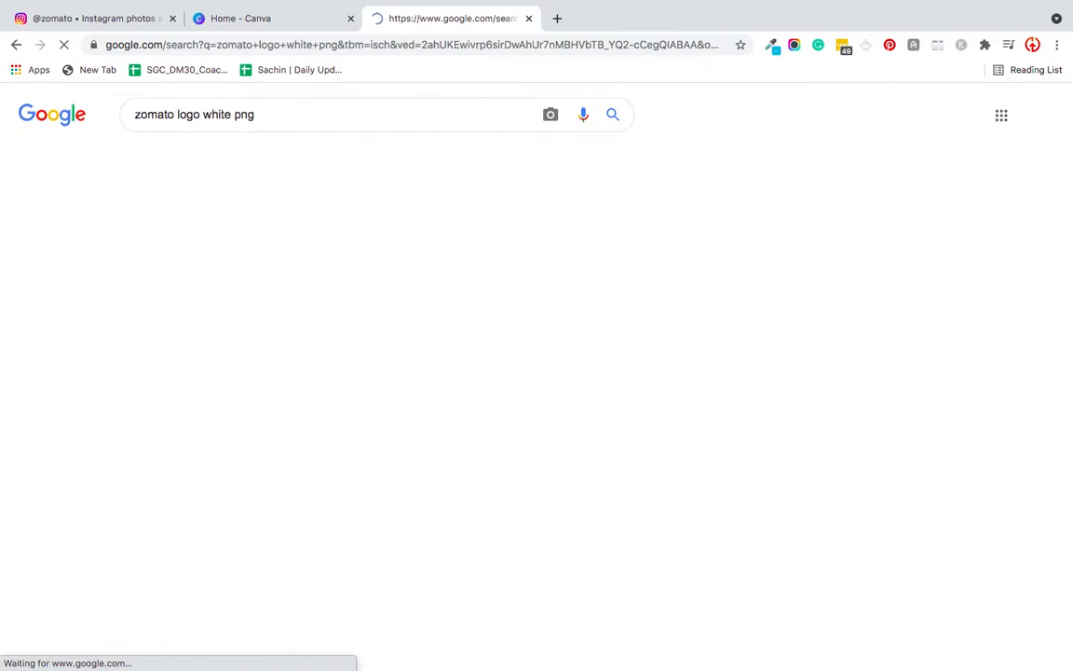
- Look through the image results for a white Zomato logo, previewing and closing the red logo from logos-world.net
{"action": "scroll", "coordinate": [389, 474], "scroll_direction": "down", "scroll_amount": 2}
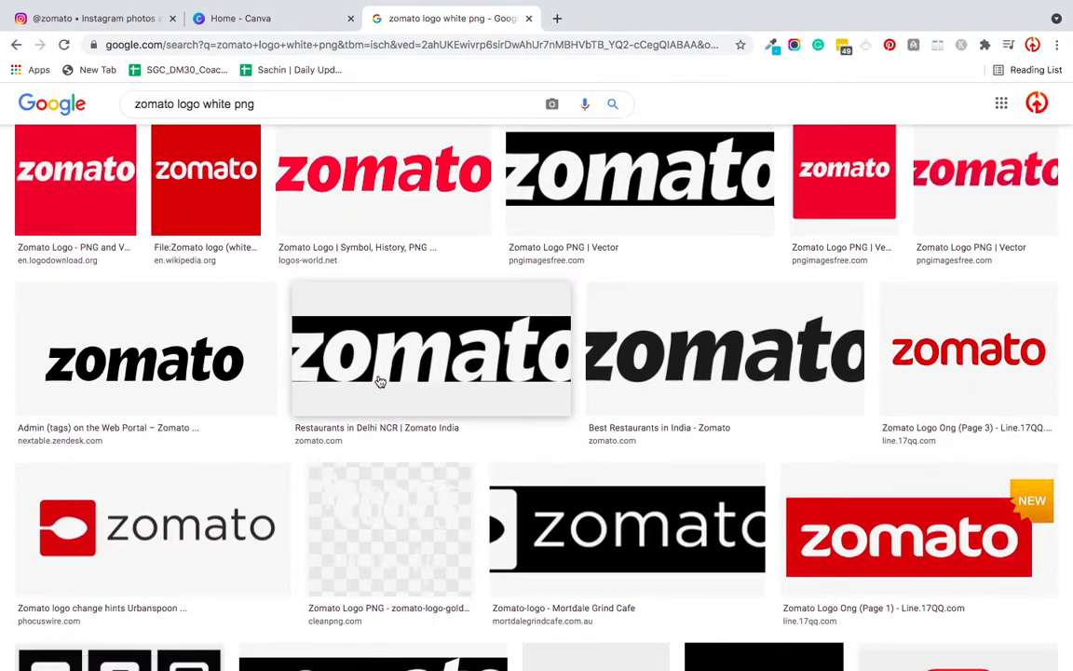
{"action": "scroll", "coordinate": [376, 378], "scroll_direction": "down", "scroll_amount": 1}
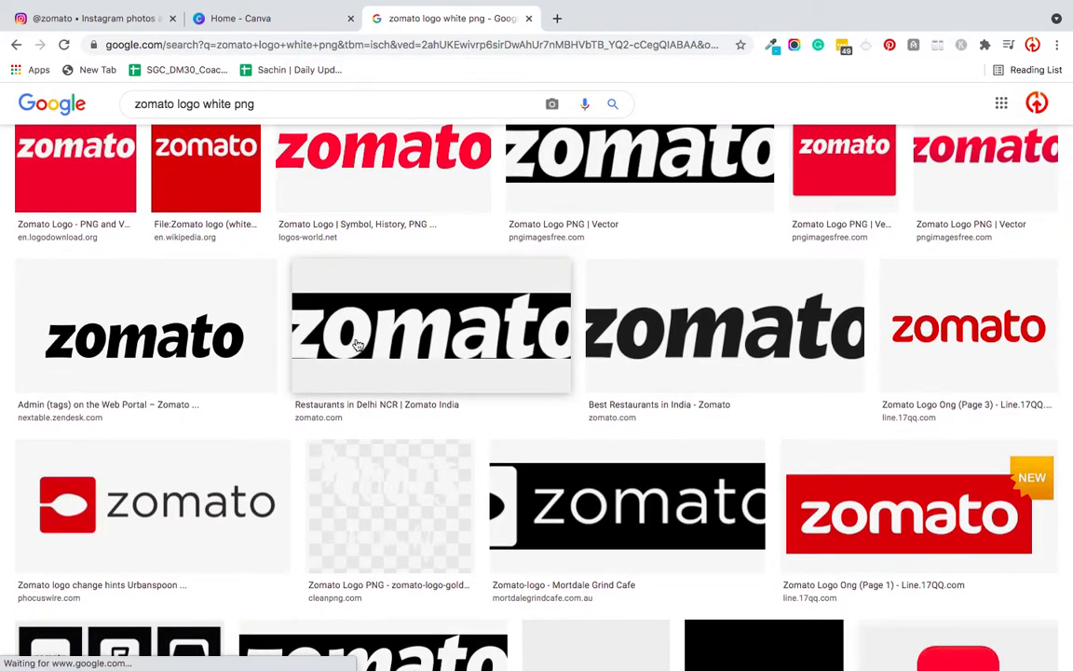
{"action": "scroll", "coordinate": [357, 345], "scroll_direction": "up", "scroll_amount": 1}
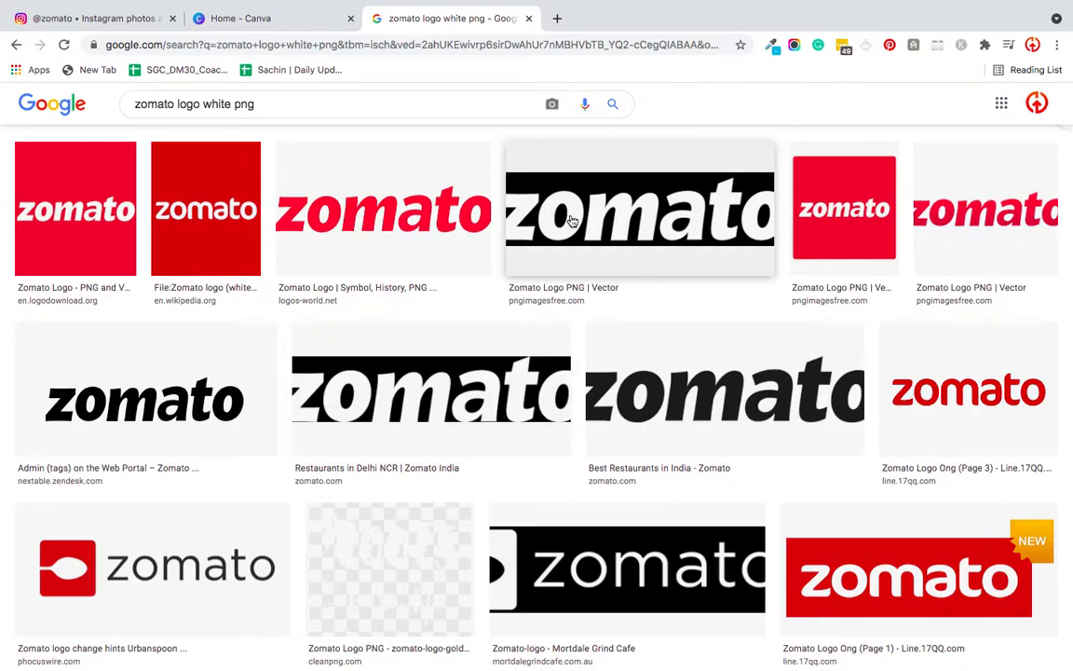
{"action": "scroll", "coordinate": [567, 394], "scroll_direction": "down", "scroll_amount": 10}
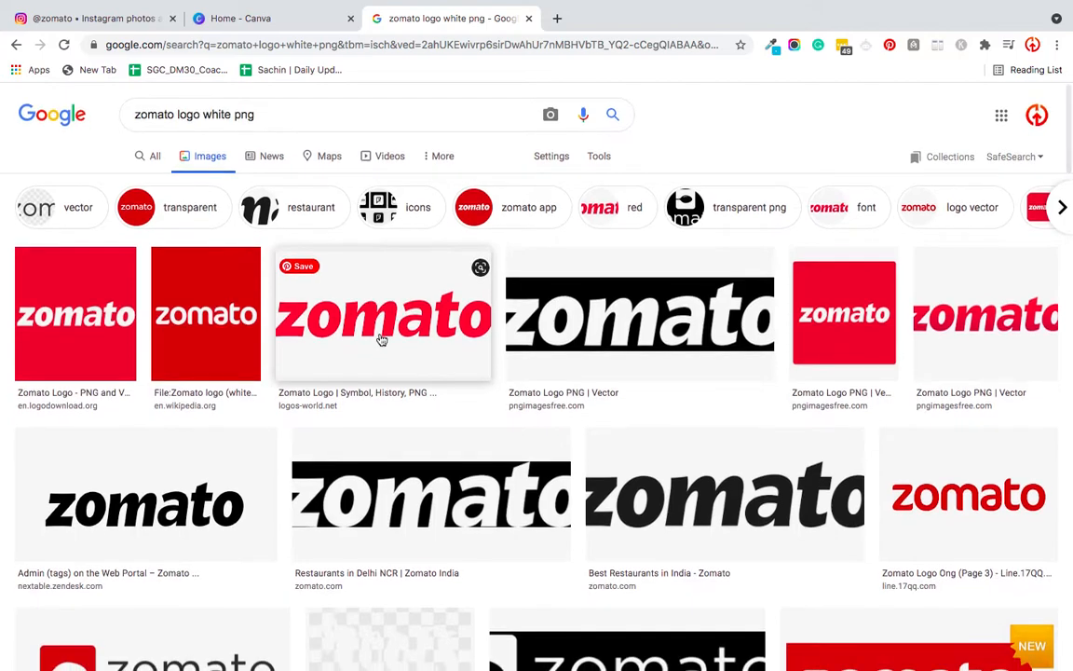
{"action": "left_click", "coordinate": [381, 340]}
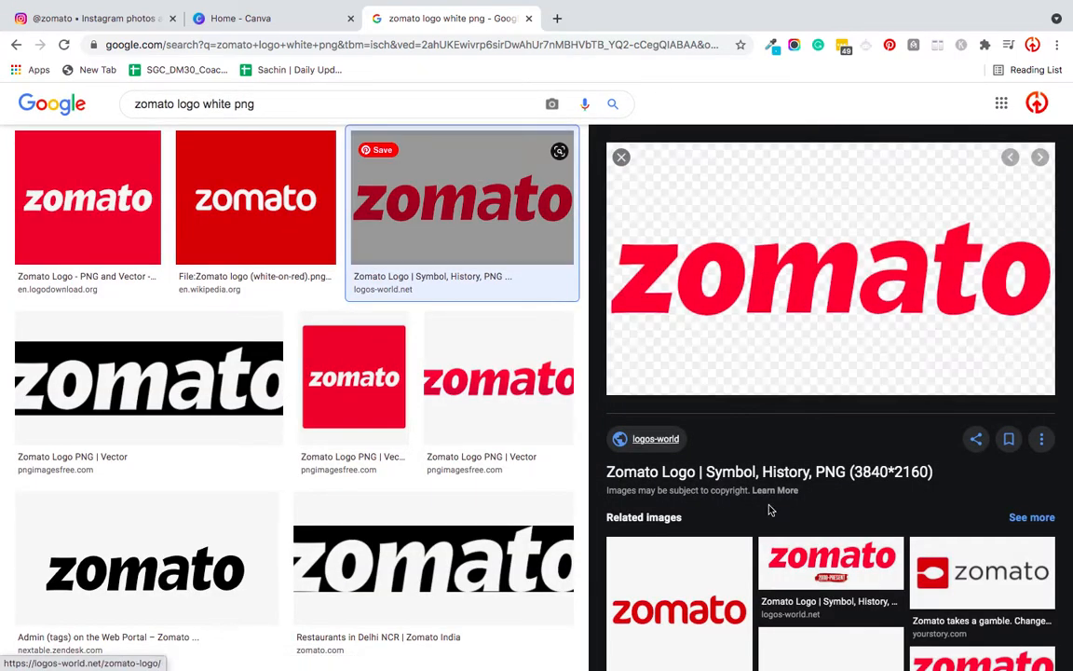
{"action": "scroll", "coordinate": [770, 515], "scroll_direction": "down", "scroll_amount": 3}
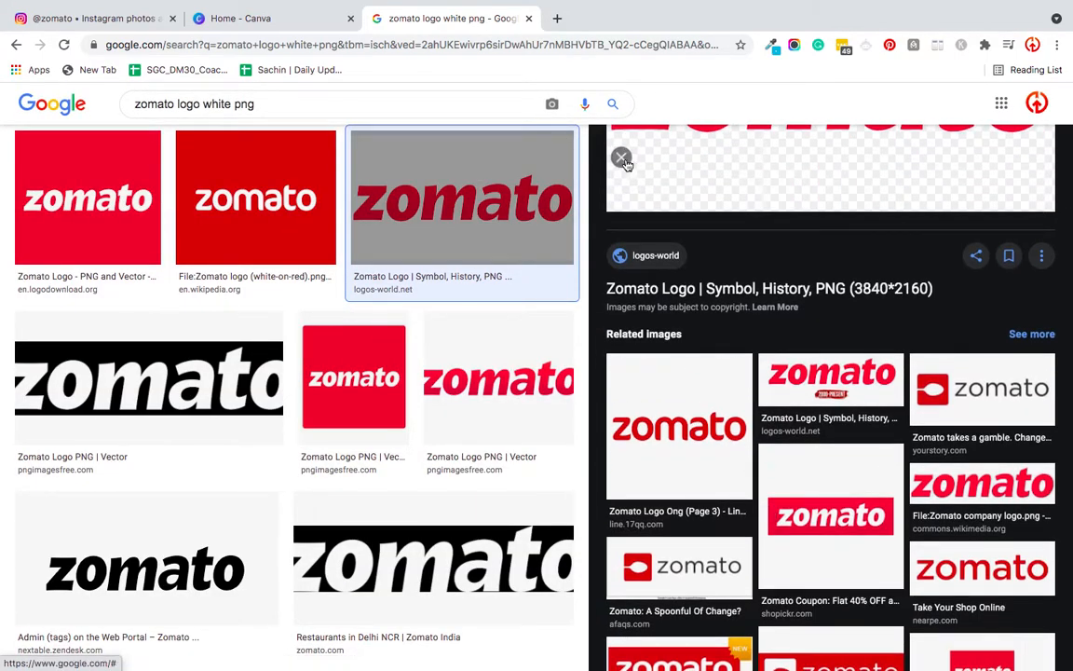
{"action": "left_click", "coordinate": [623, 160]}
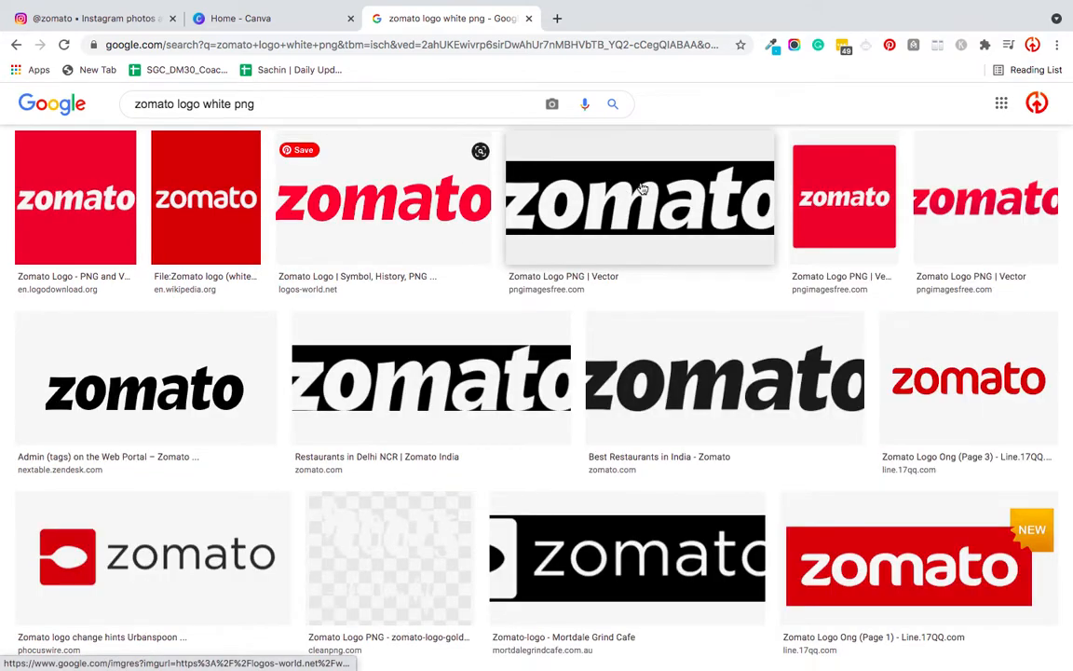
- Save the transparent white Zomato logo from pngimagesfree.com to the Desktop as a PNG image
{"action": "left_click", "coordinate": [642, 191]}
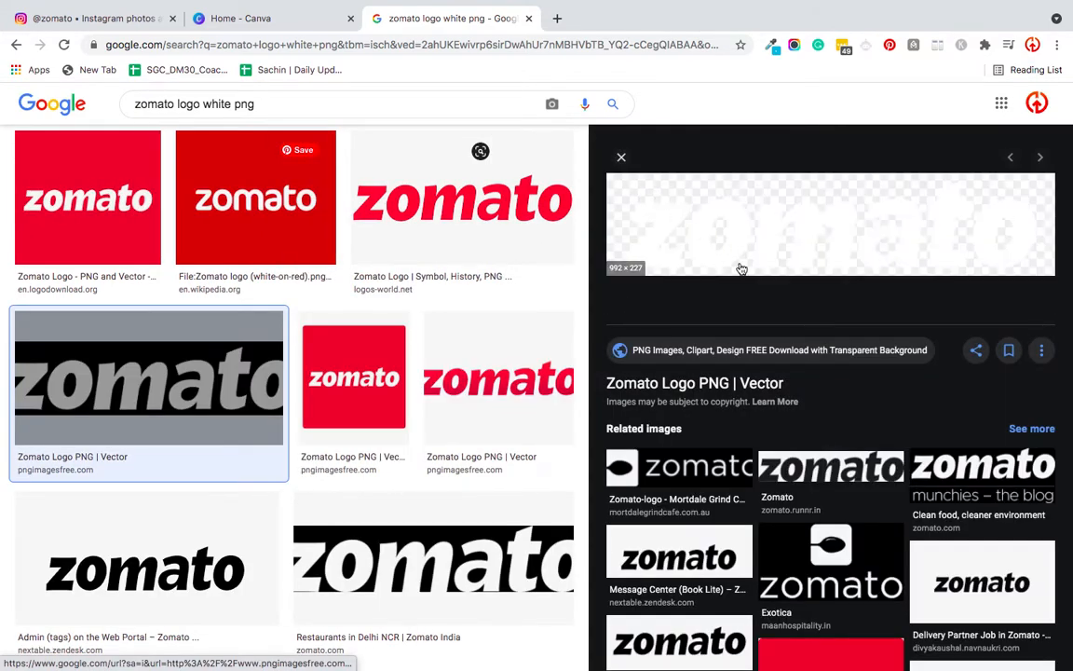
{"action": "right_click", "coordinate": [733, 254]}
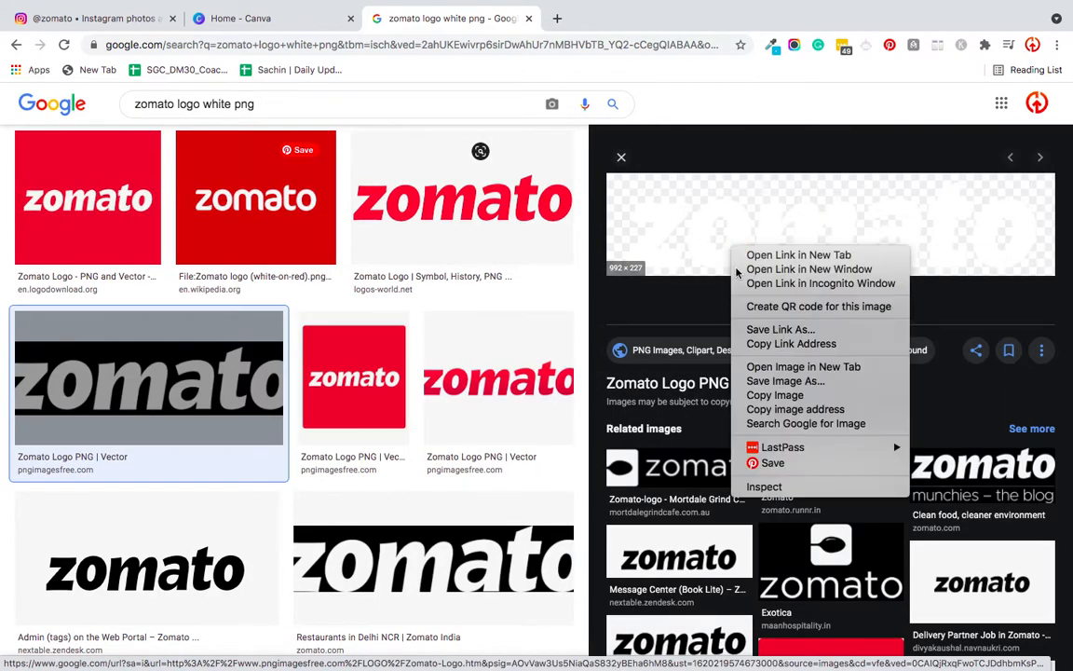
{"action": "left_click", "coordinate": [757, 385]}
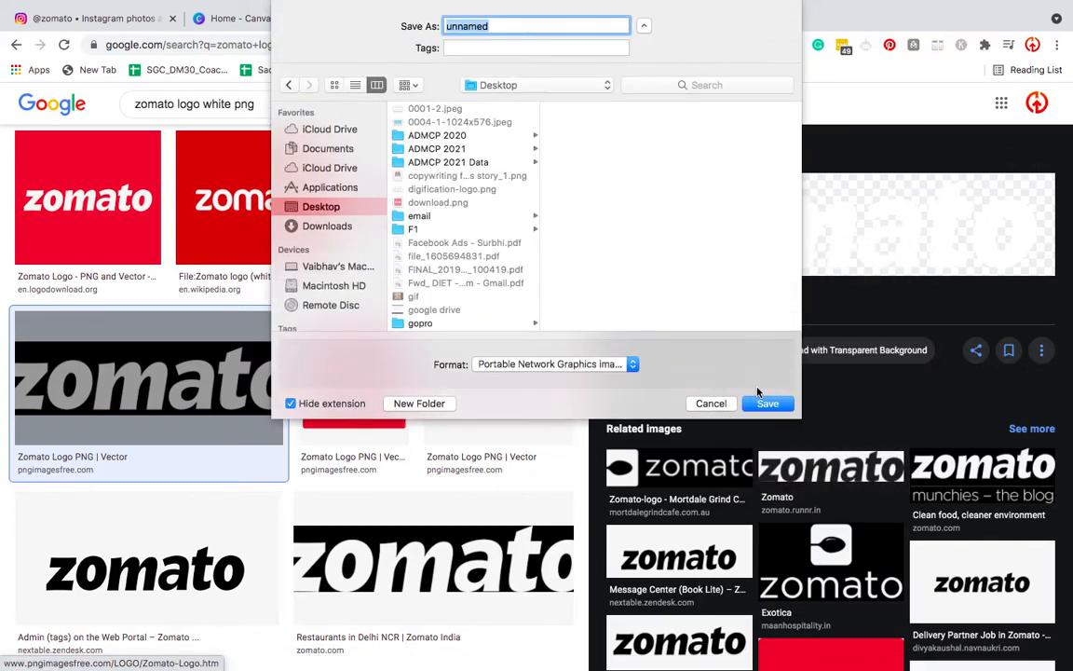
{"action": "left_click", "coordinate": [766, 403]}
- Switch to Canva and create a blank 1080 × 1080 px Instagram Post design
{"action": "left_click", "coordinate": [248, 20]}
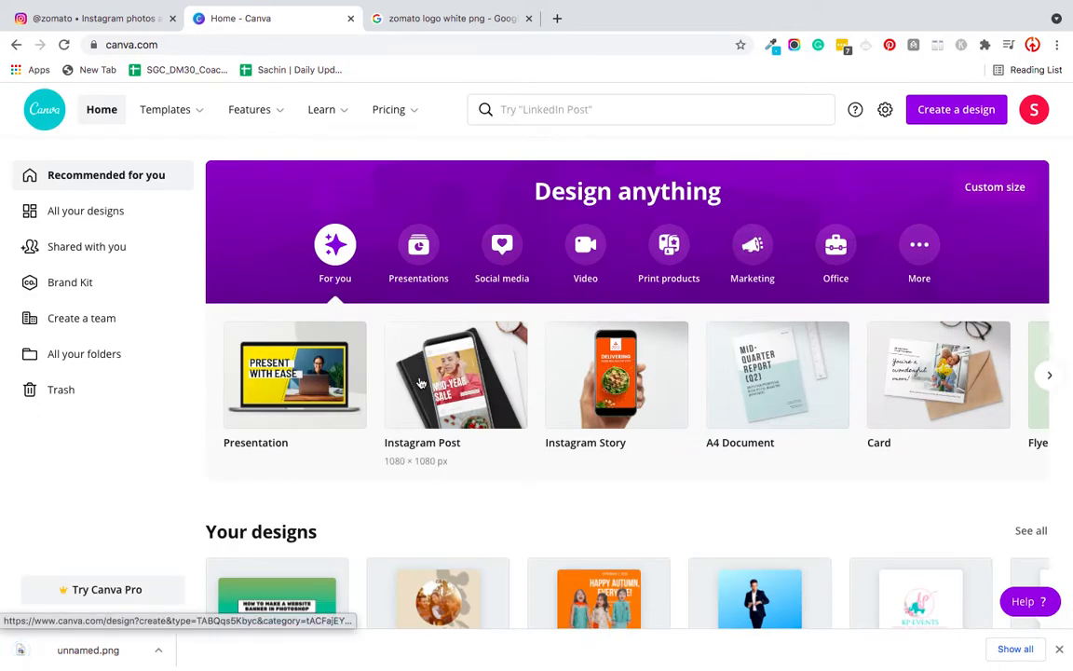
{"action": "left_click", "coordinate": [420, 383]}
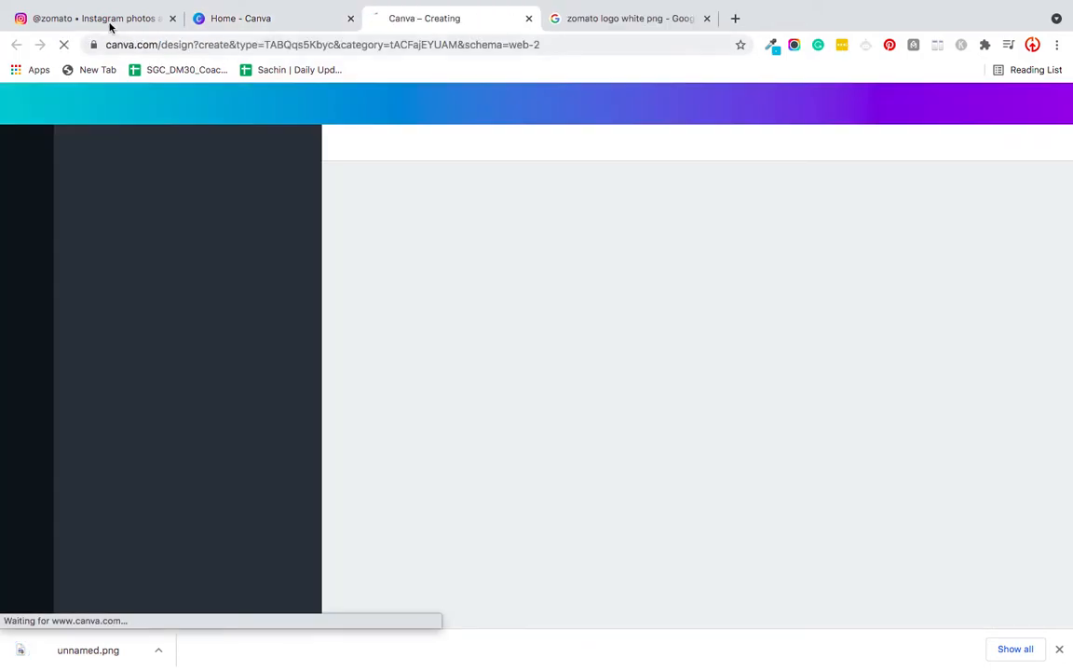
- Switch to Instagram and try to sample the red background color from a Zomato post with the eyedropper extension
{"action": "left_click", "coordinate": [106, 21]}
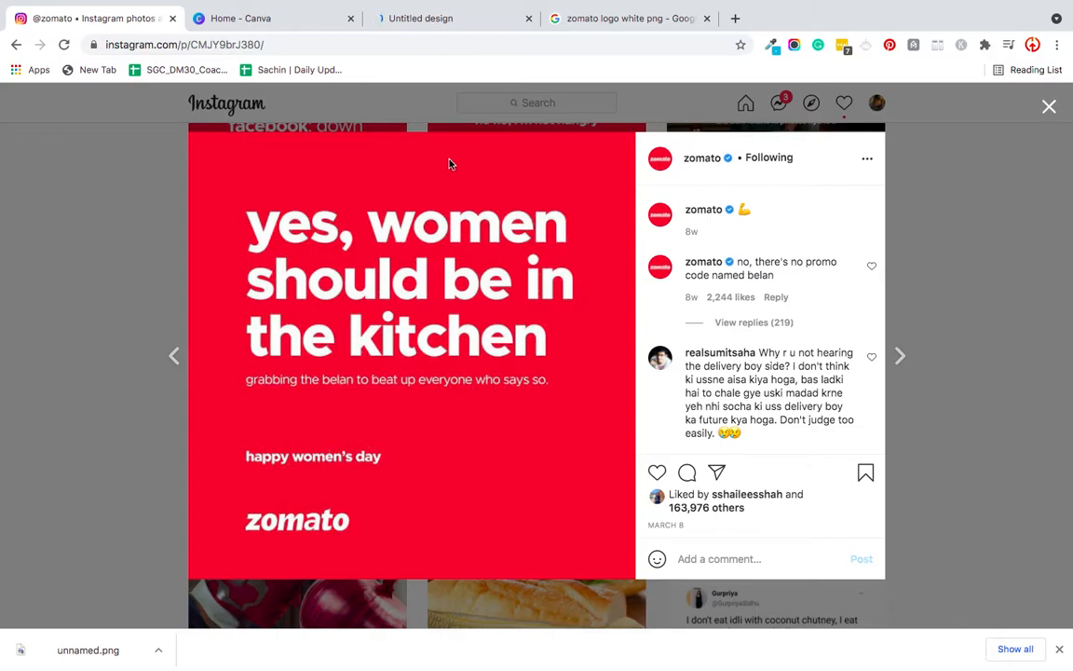
{"action": "left_click", "coordinate": [772, 46]}
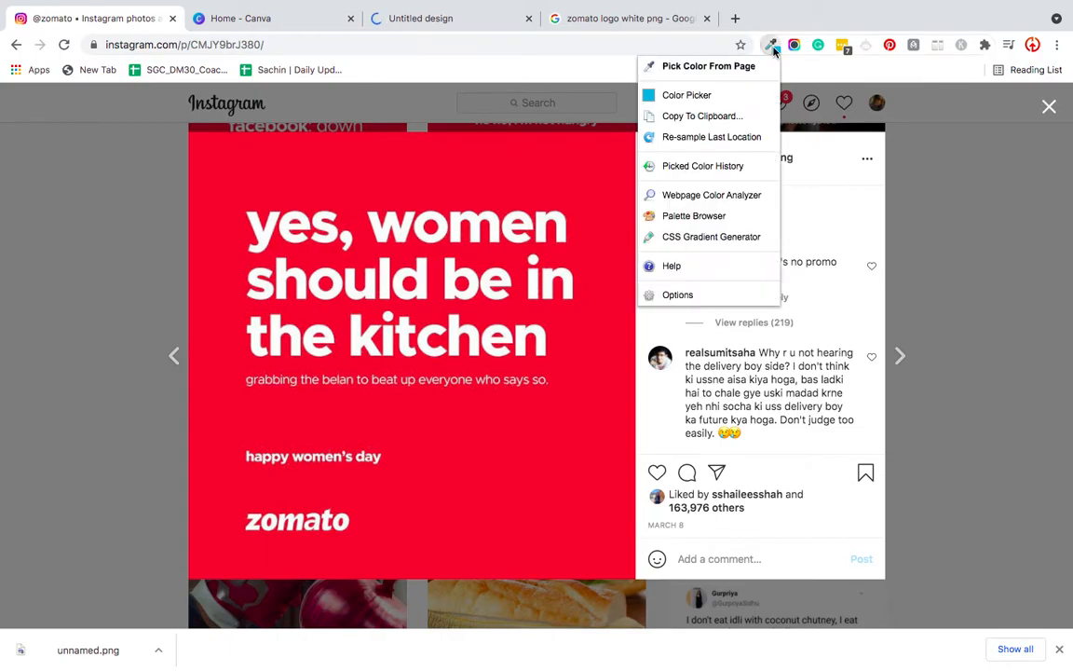
{"action": "left_click", "coordinate": [719, 67]}
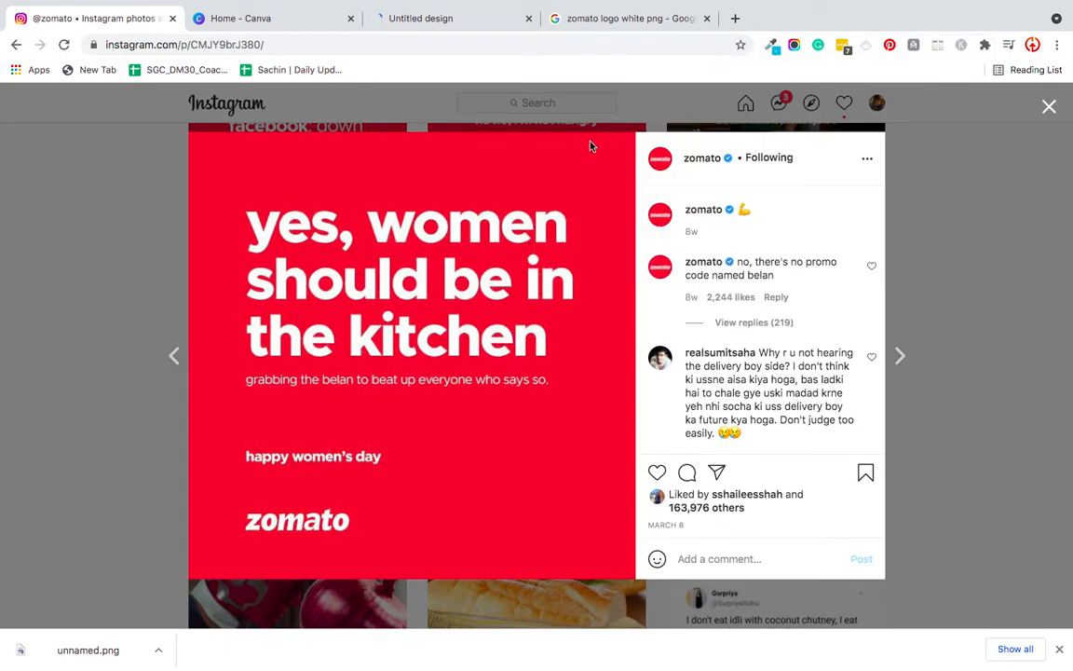
{"action": "left_click", "coordinate": [571, 160]}
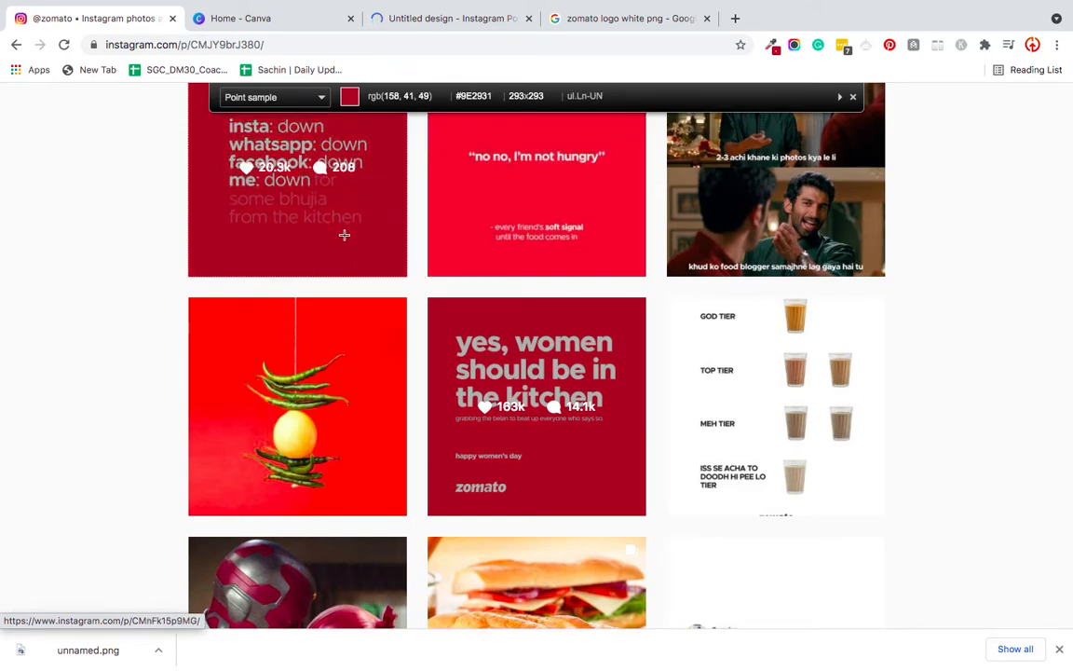
{"action": "left_click", "coordinate": [442, 156]}
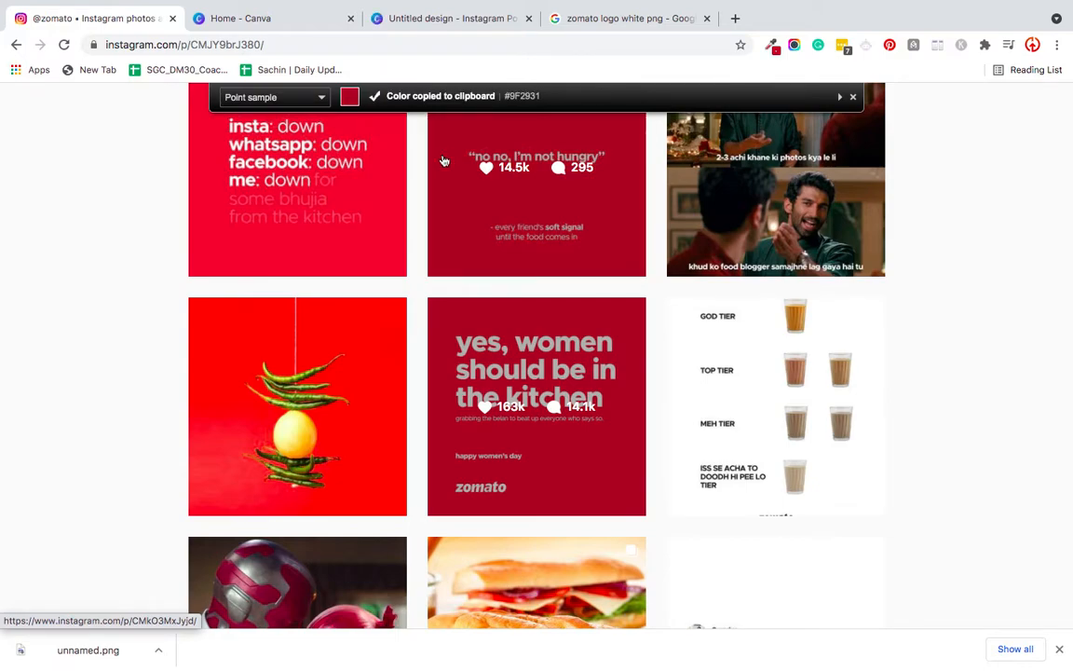
- Open Zomato's "no no, I'm not hungry" post on Instagram and copy the red color #E43E45 with the eyedropper extension
{"action": "left_click", "coordinate": [524, 206]}
{"action": "left_click", "coordinate": [769, 48]}
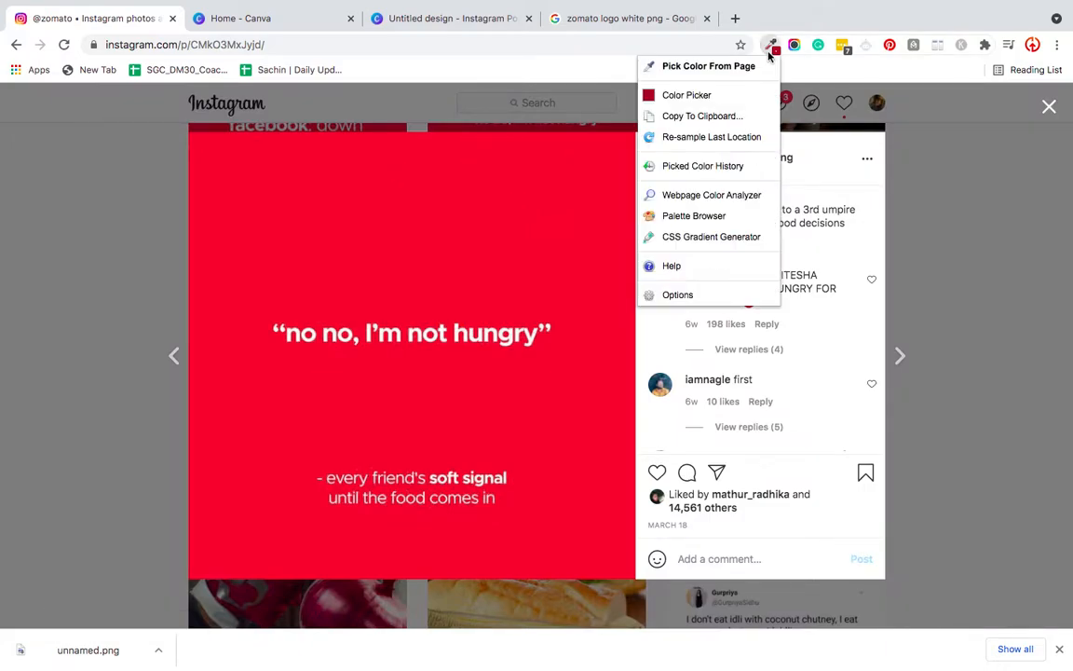
{"action": "left_click", "coordinate": [701, 68]}
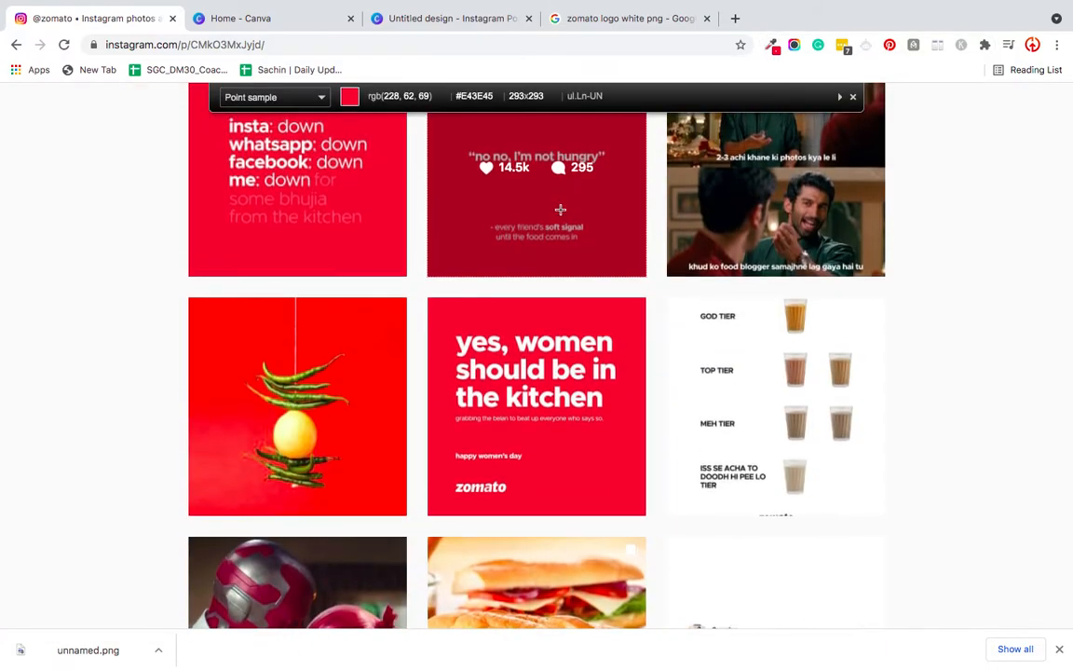
{"action": "left_click", "coordinate": [607, 197]}
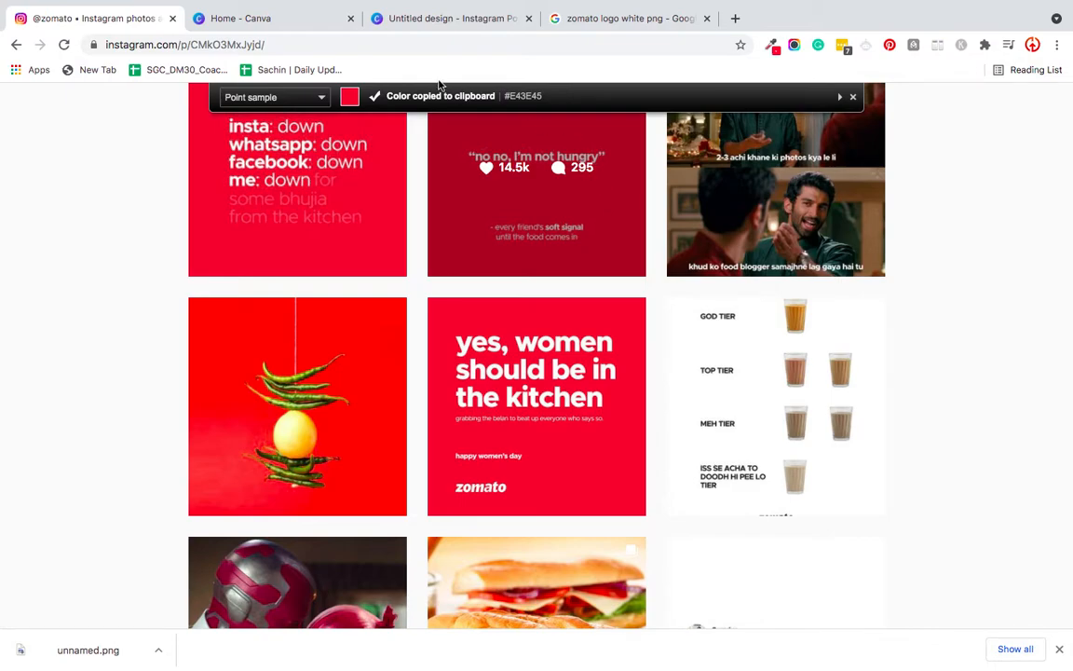
- Switch to the Canva design and set the blank page's background color to the copied red #E43E45
{"action": "left_click", "coordinate": [475, 17]}
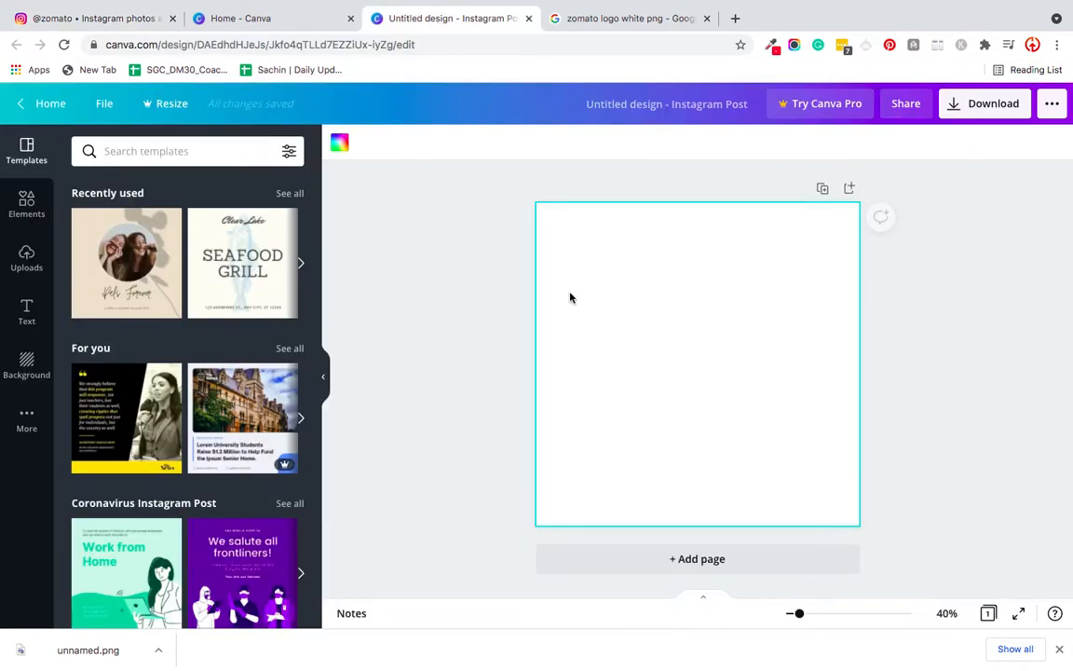
{"action": "left_click", "coordinate": [26, 363]}
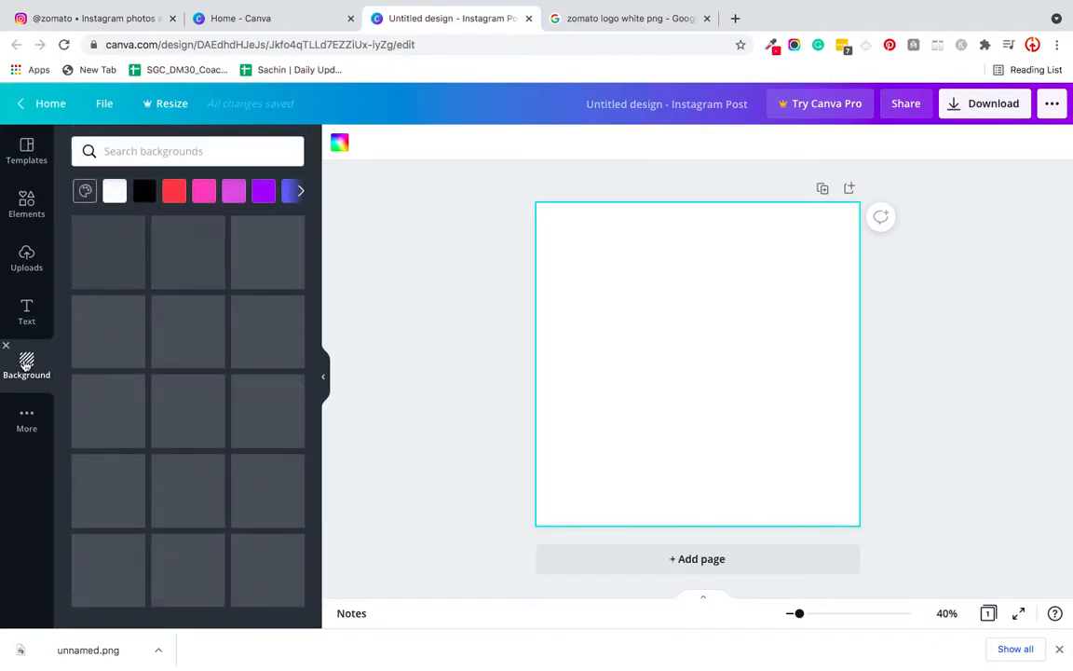
{"action": "left_click", "coordinate": [339, 147]}
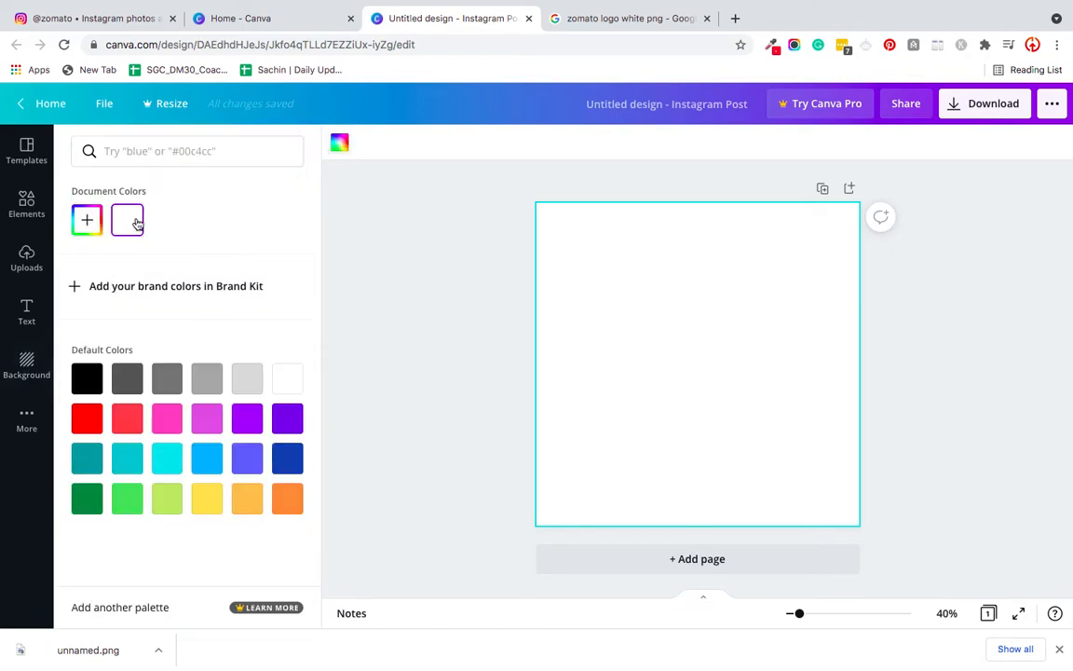
{"action": "left_click", "coordinate": [89, 220]}
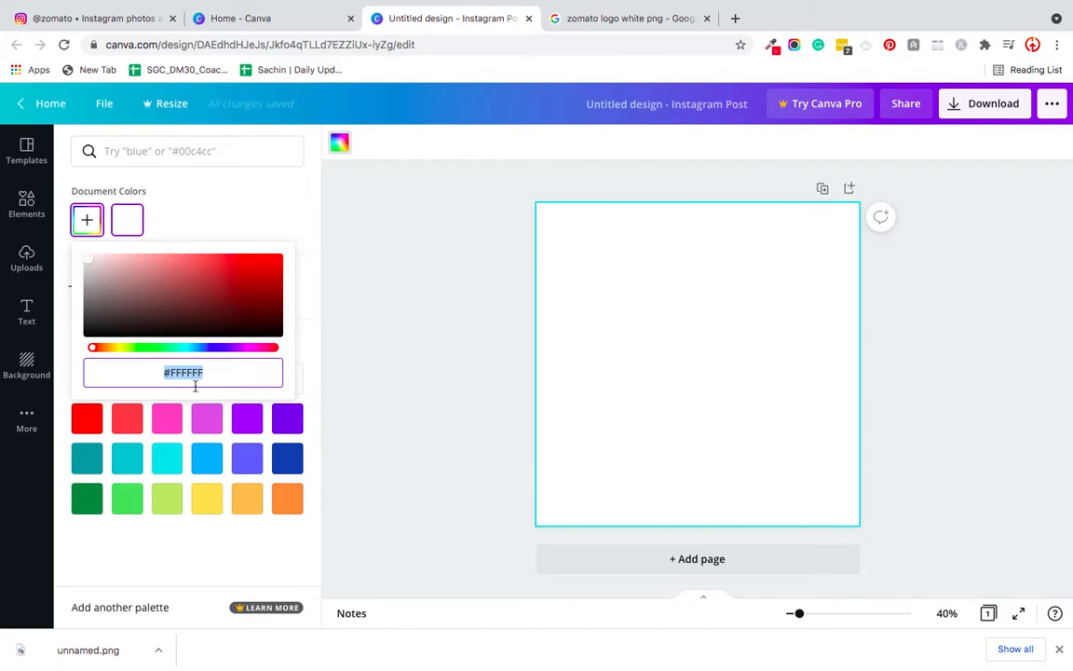
{"action": "key", "text": "ctrl+v"}
{"action": "left_click", "coordinate": [435, 356]}
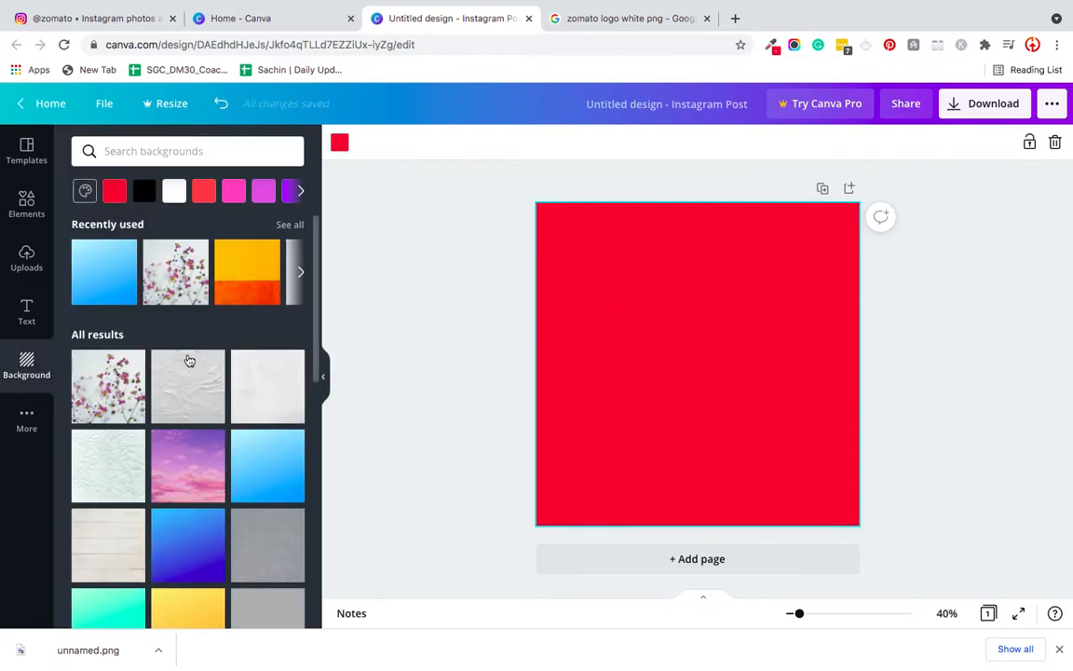
- Upload the downloaded white Zomato logo, unnamed.png, to the Canva image uploads
{"action": "left_click", "coordinate": [26, 258]}
{"action": "left_click_drag", "start_coordinate": [65, 646], "coordinate": [229, 275]}
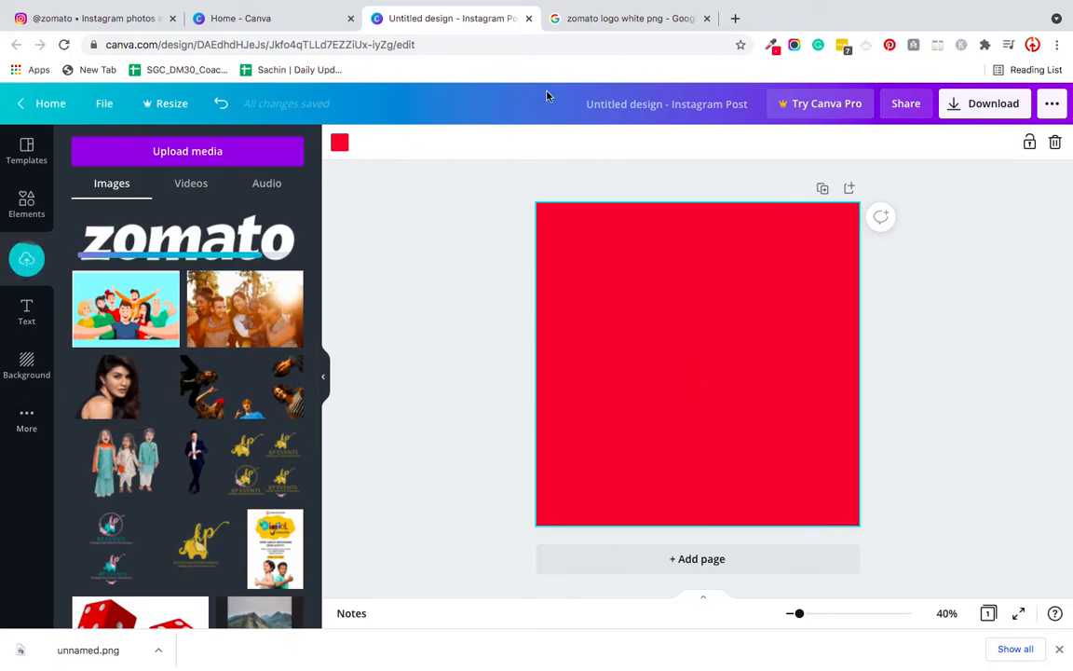
- Search Google for "tea png" in a new browser tab
{"action": "left_click", "coordinate": [735, 19]}
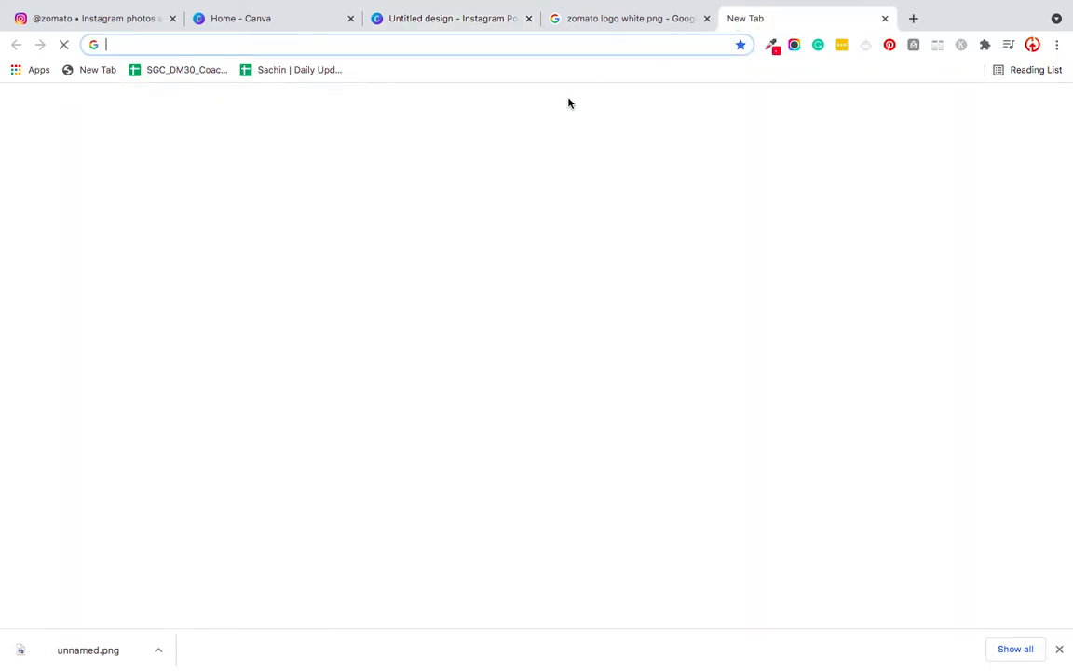
{"action": "type", "text": "tea png"}
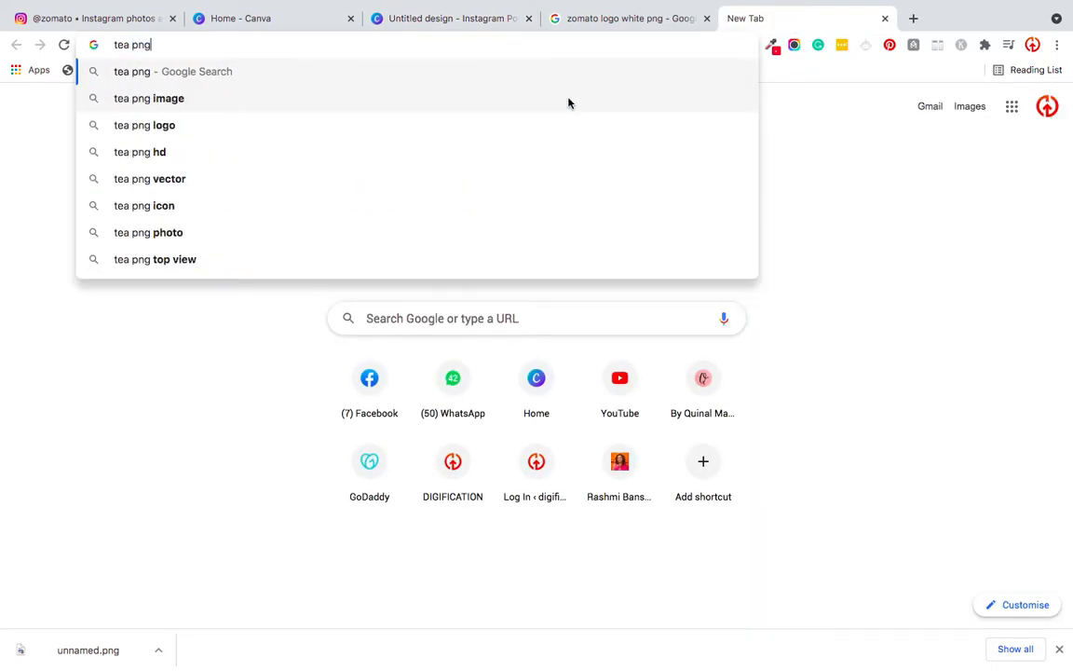
{"action": "key", "text": "Return"}
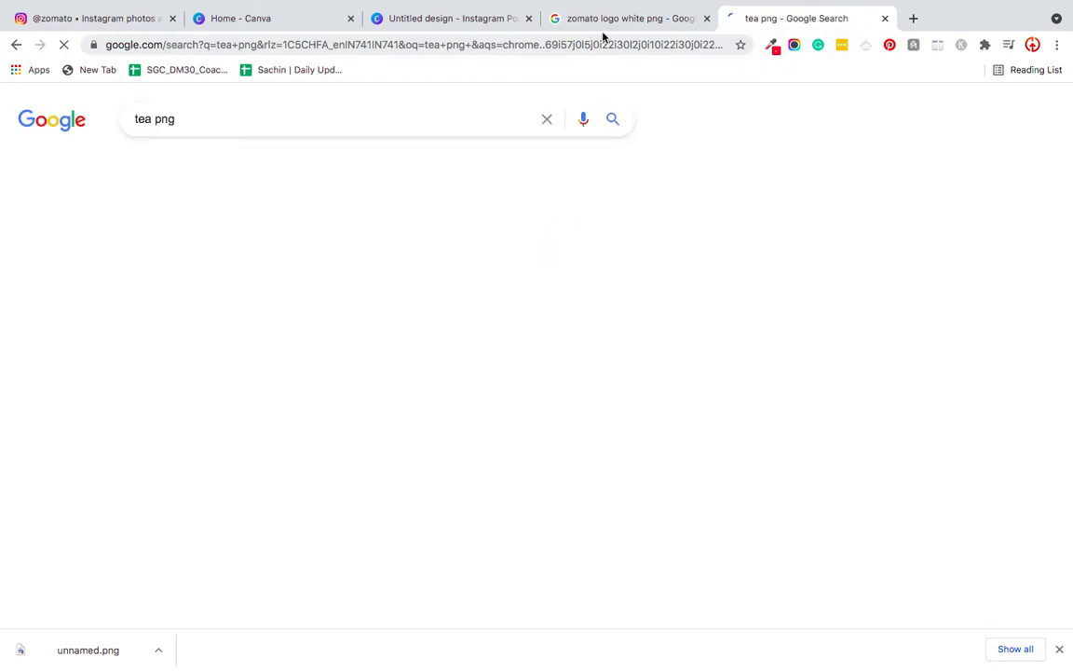
- Replace the "zomato logo white png" image search with a search for "coffee png"
{"action": "left_click", "coordinate": [617, 25]}
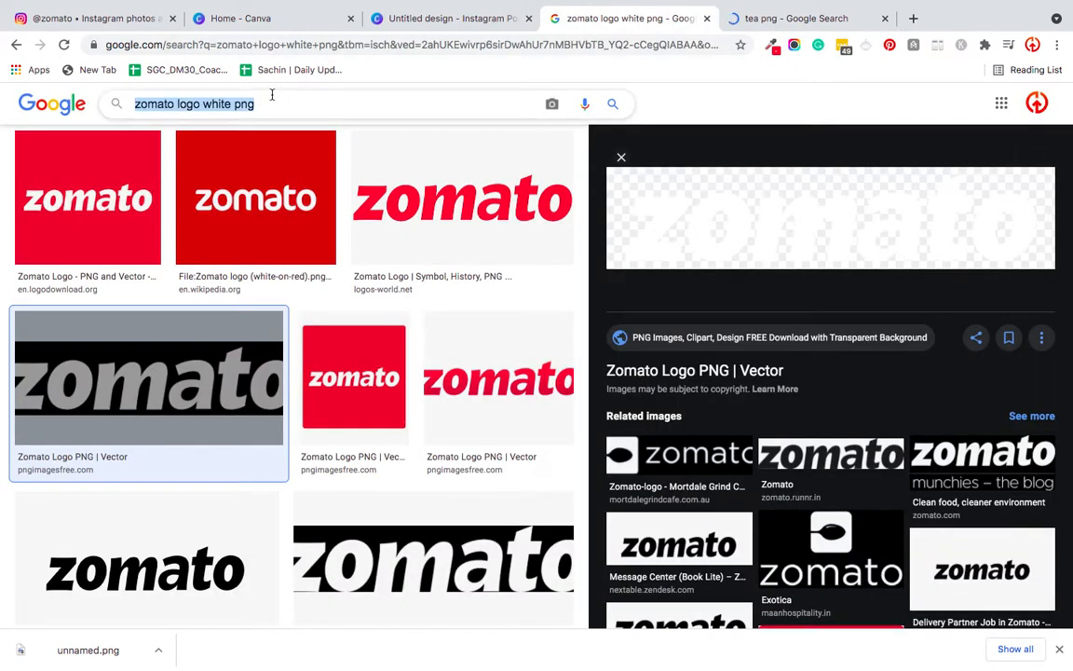
{"action": "type", "text": "coffee png"}
{"action": "key", "text": "Return"}
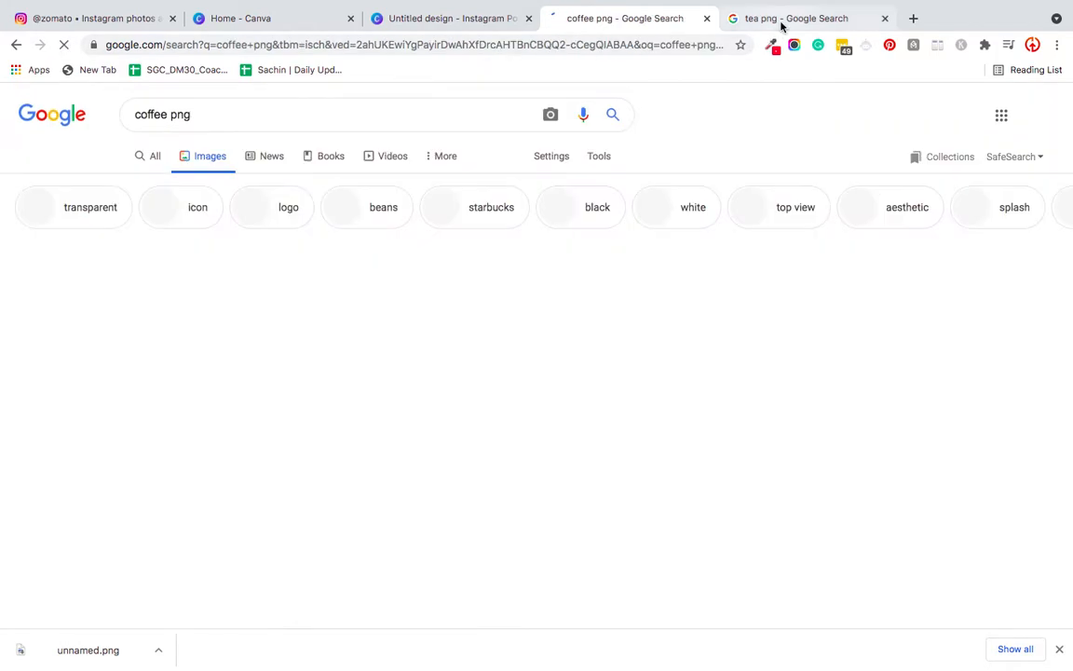
- Show the image results for "tea png" and look through them for a suitable cup or glass of tea
{"action": "left_click", "coordinate": [780, 22]}
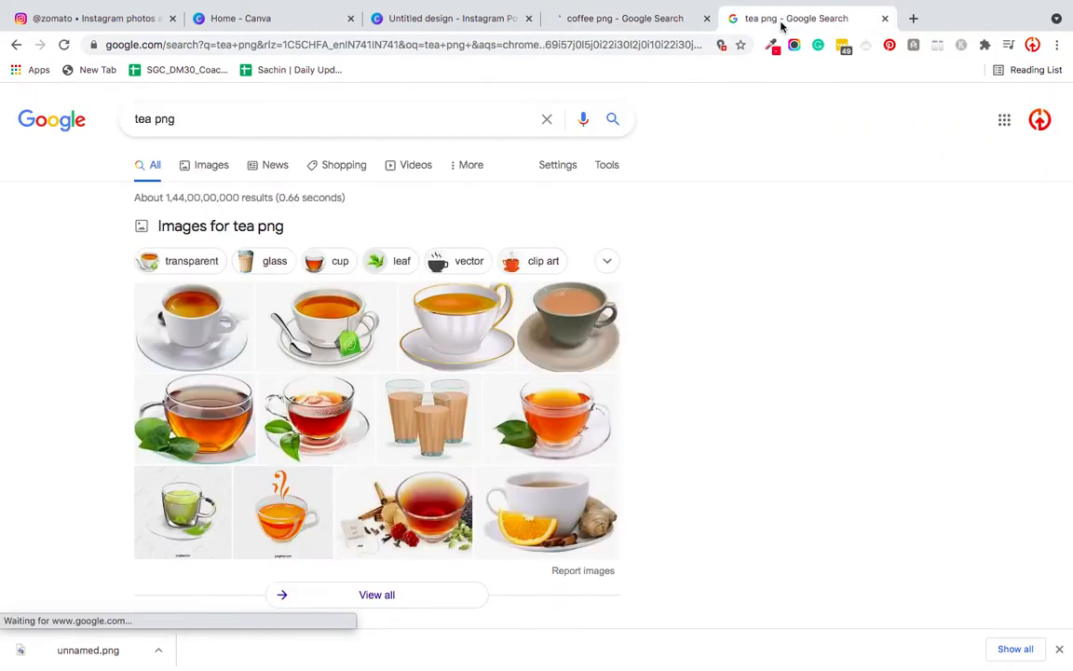
{"action": "left_click", "coordinate": [209, 170]}
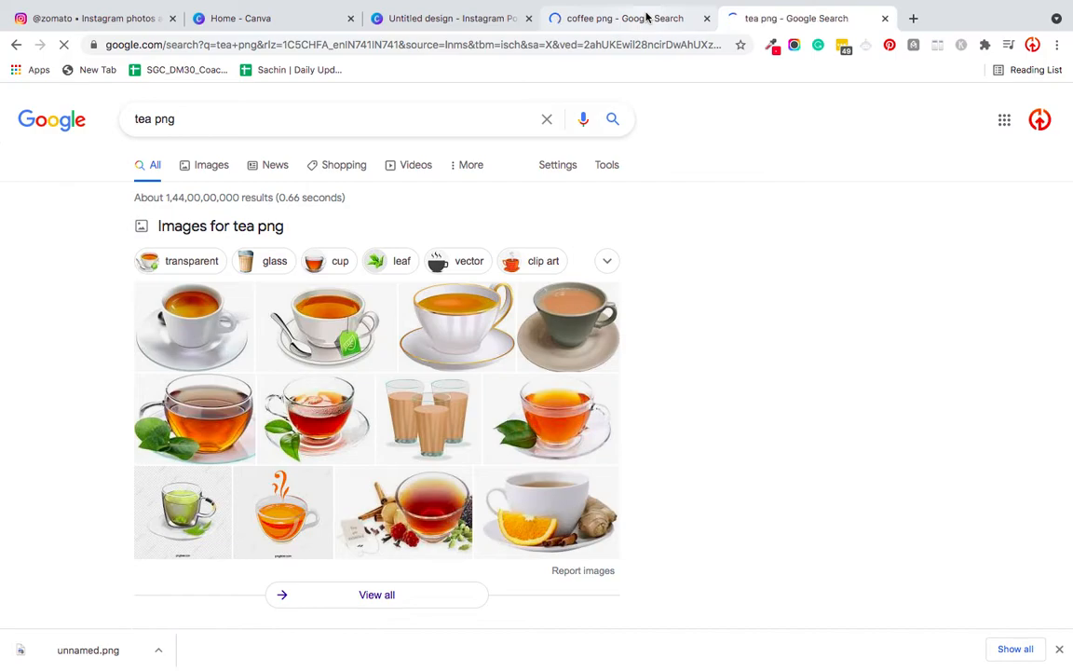
{"action": "left_click", "coordinate": [647, 17]}
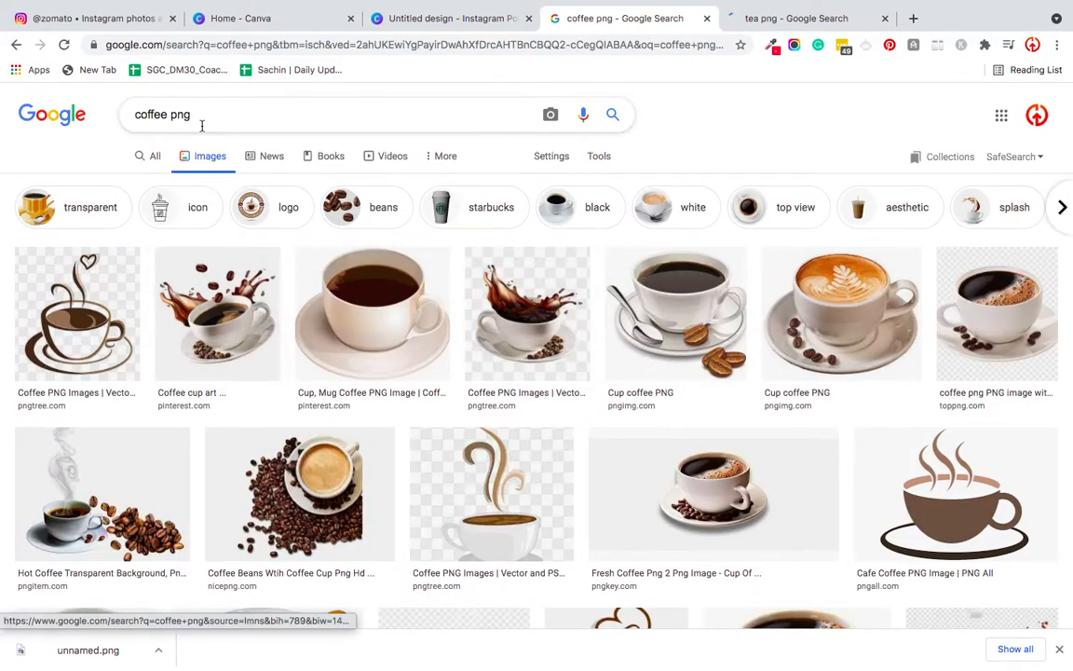
{"action": "left_click", "coordinate": [771, 20]}
{"action": "scroll", "coordinate": [533, 311], "scroll_direction": "down", "scroll_amount": 1}
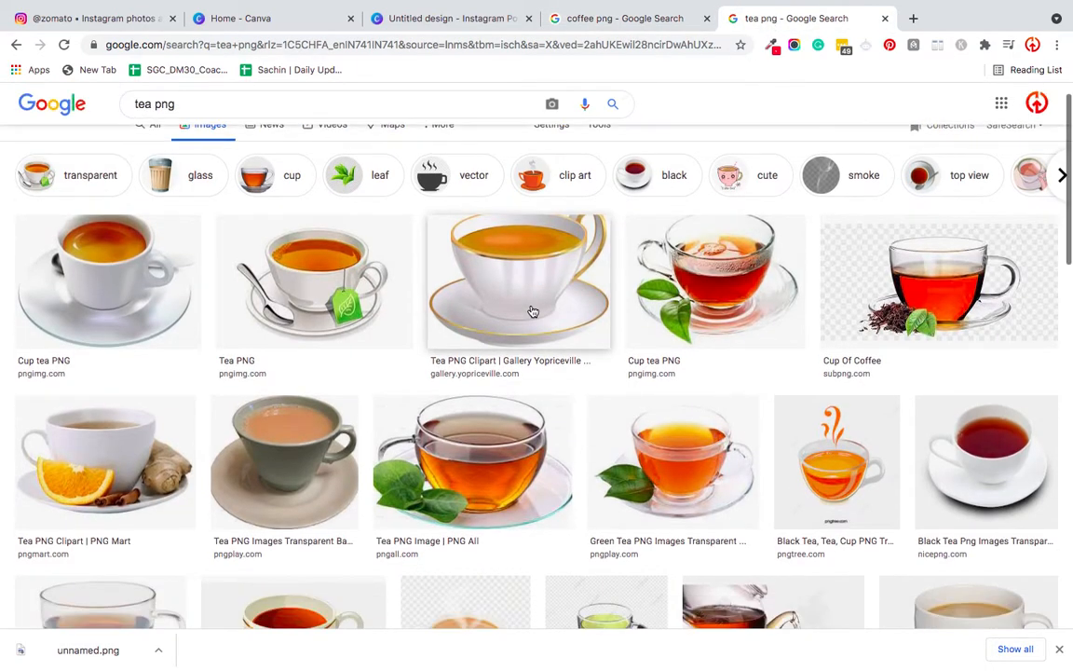
{"action": "scroll", "coordinate": [784, 474], "scroll_direction": "down", "scroll_amount": 1}
{"action": "scroll", "coordinate": [784, 475], "scroll_direction": "down", "scroll_amount": 2}
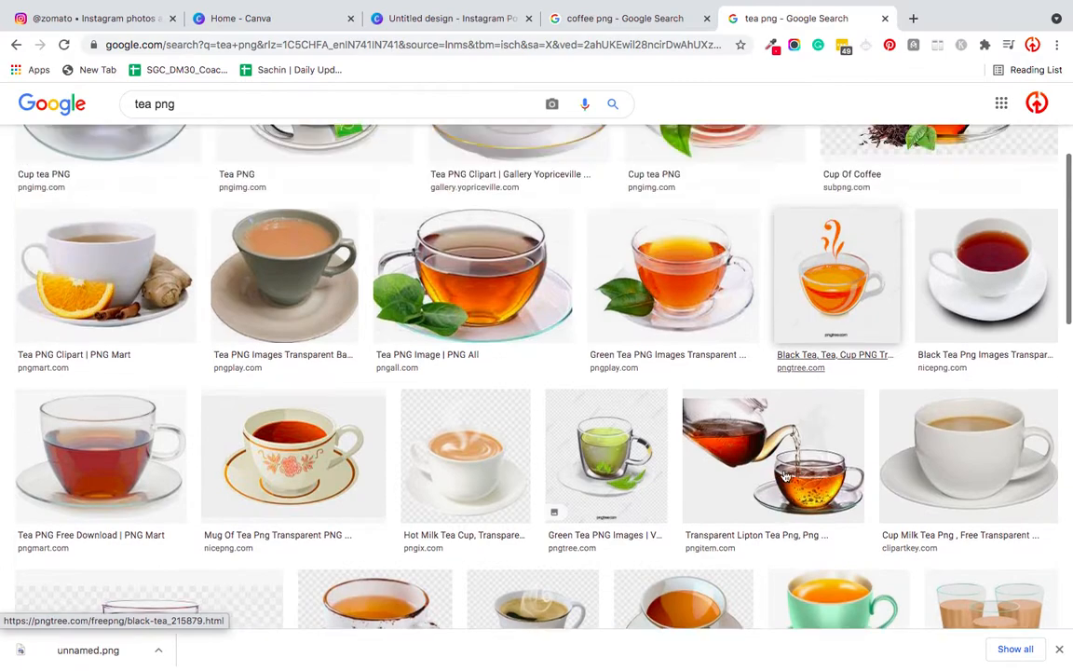
{"action": "scroll", "coordinate": [783, 474], "scroll_direction": "up", "scroll_amount": 1}
{"action": "scroll", "coordinate": [263, 159], "scroll_direction": "up", "scroll_amount": 2}
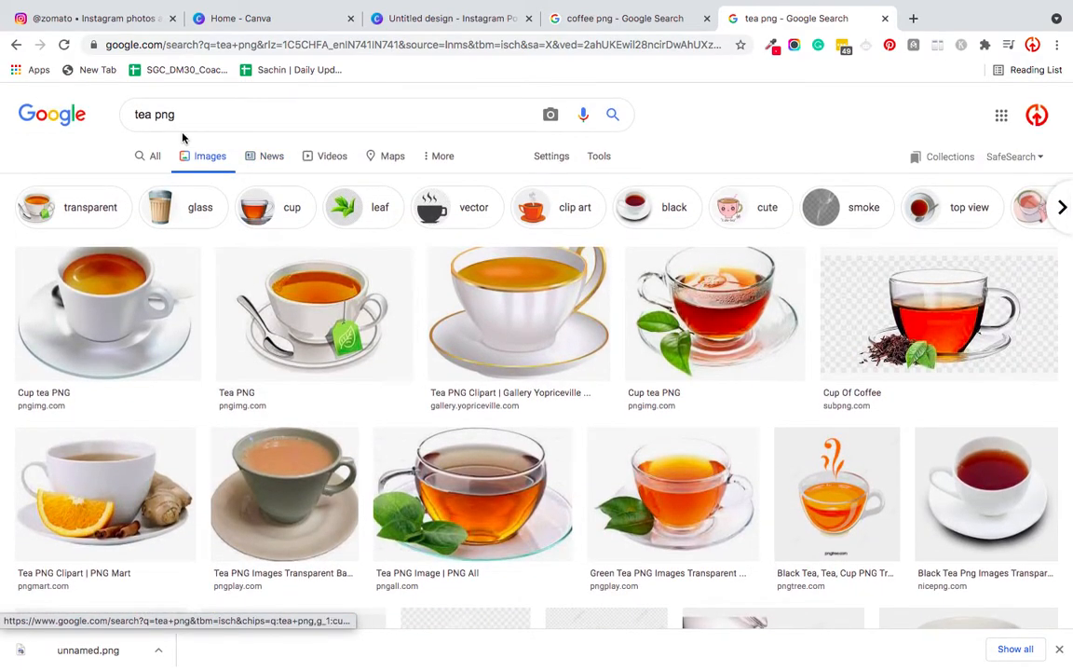
{"action": "scroll", "coordinate": [307, 456], "scroll_direction": "down", "scroll_amount": 5}
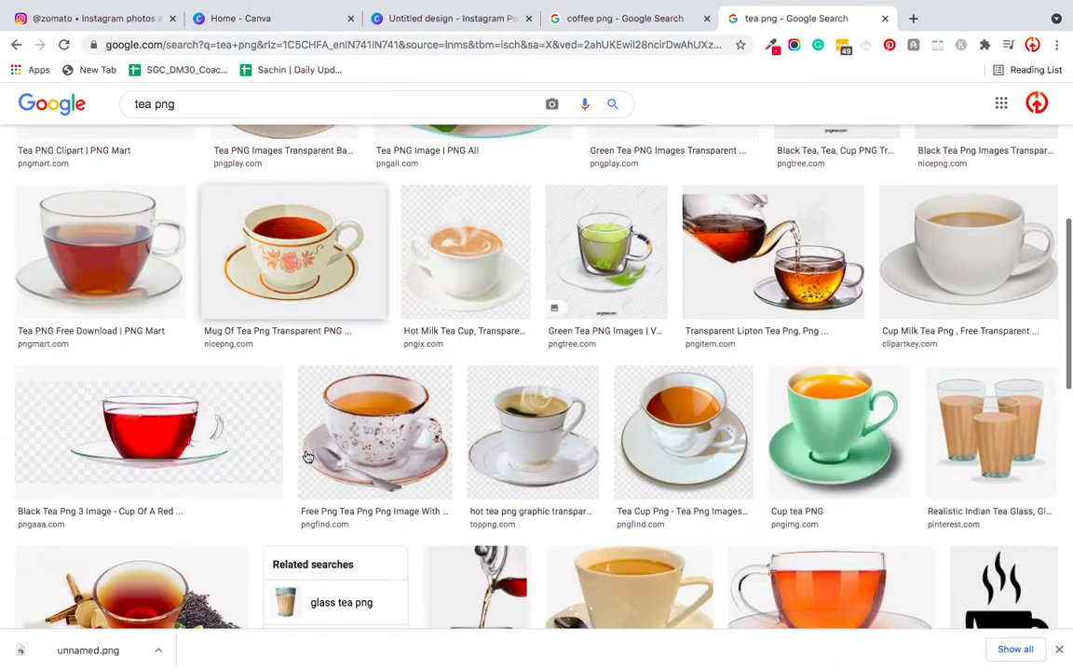
{"action": "scroll", "coordinate": [736, 485], "scroll_direction": "down", "scroll_amount": 1}
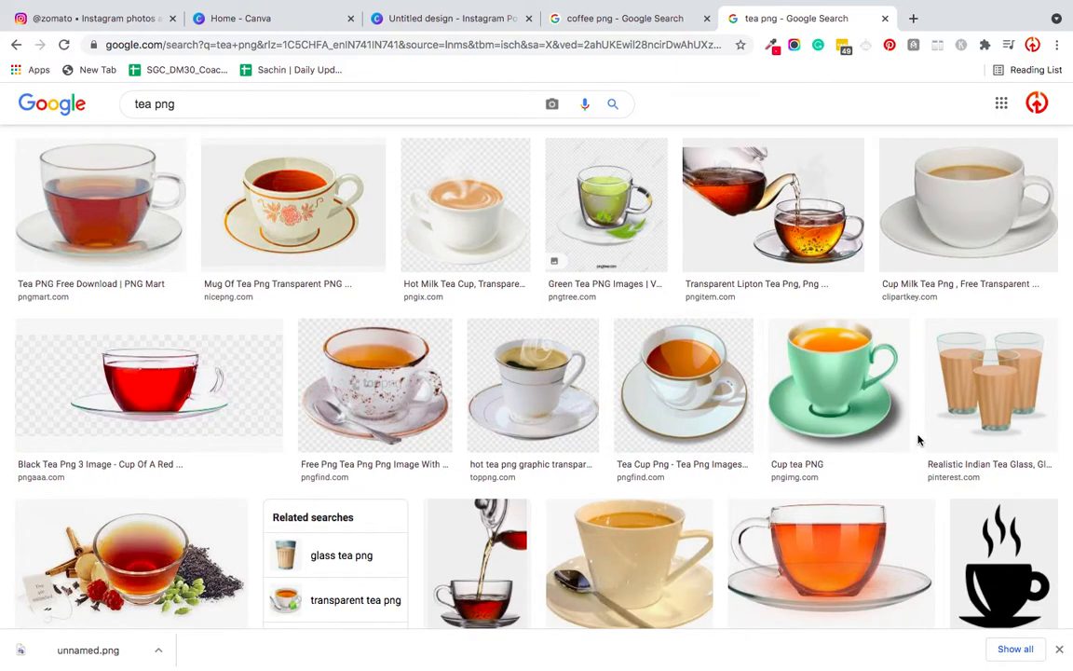
{"action": "scroll", "coordinate": [918, 439], "scroll_direction": "down", "scroll_amount": 2}
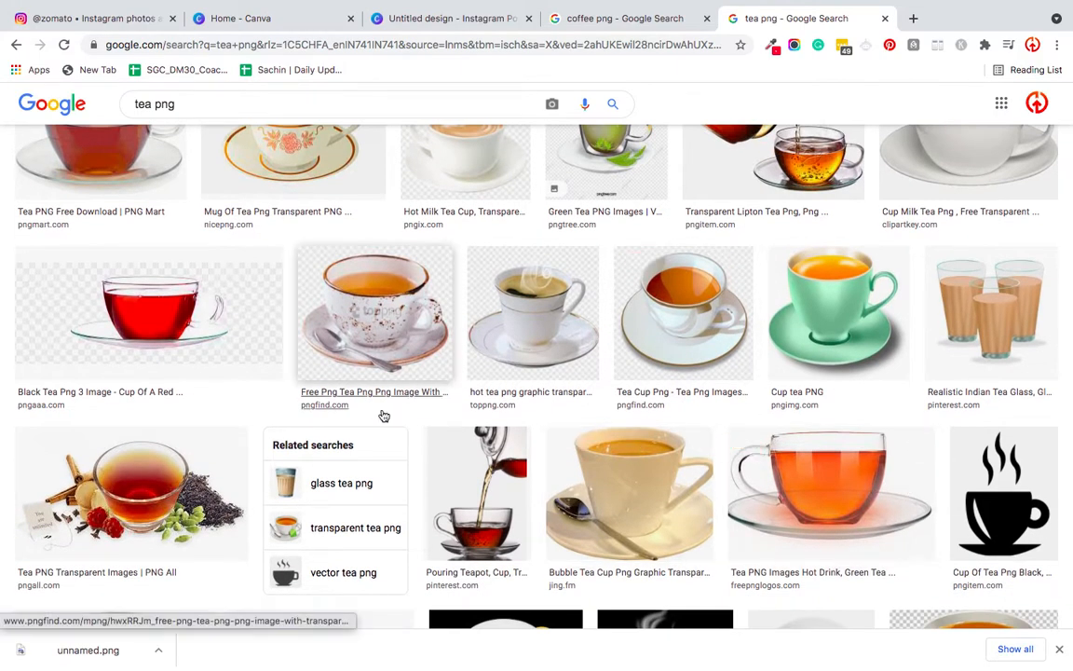
{"action": "scroll", "coordinate": [617, 383], "scroll_direction": "down", "scroll_amount": 4}
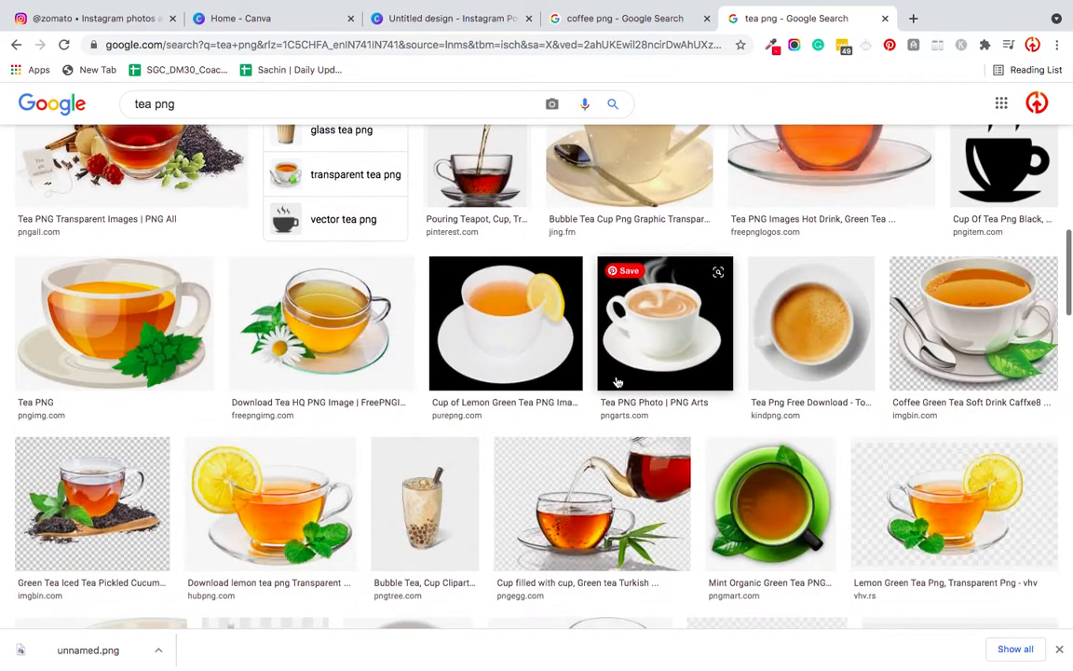
{"action": "scroll", "coordinate": [617, 383], "scroll_direction": "up", "scroll_amount": 6}
{"action": "scroll", "coordinate": [617, 383], "scroll_direction": "up", "scroll_amount": 4}
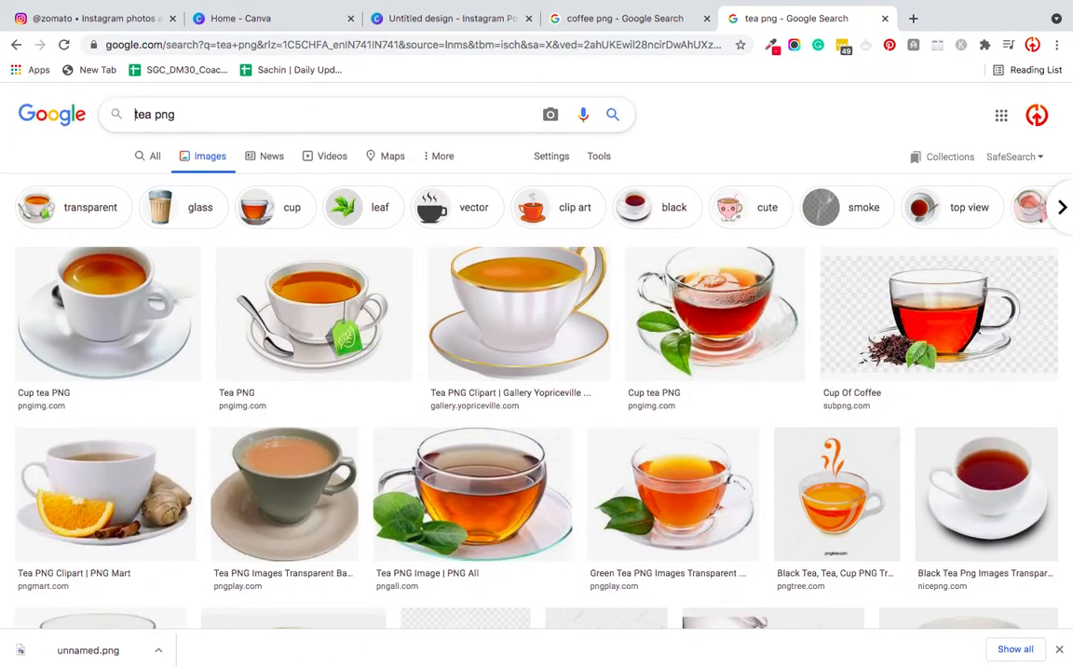
- Refine the tea image search to "indian tea png" and look over the results
{"action": "left_click", "coordinate": [135, 114]}
{"action": "type", "text": "indian"}
{"action": "key", "text": "Return"}
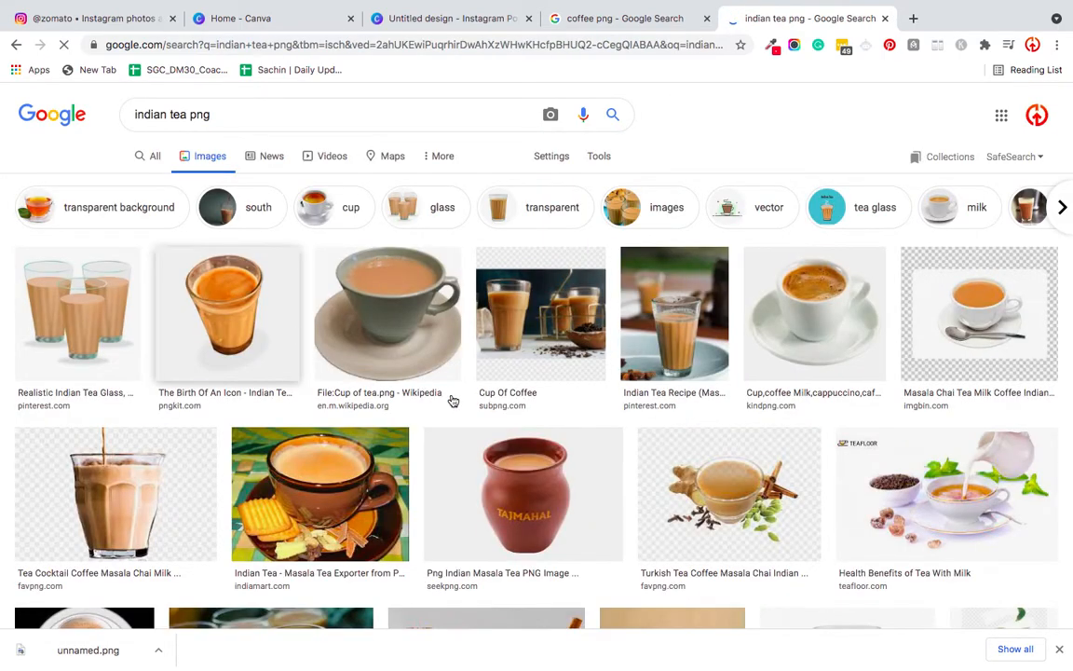
{"action": "scroll", "coordinate": [708, 410], "scroll_direction": "down", "scroll_amount": 1}
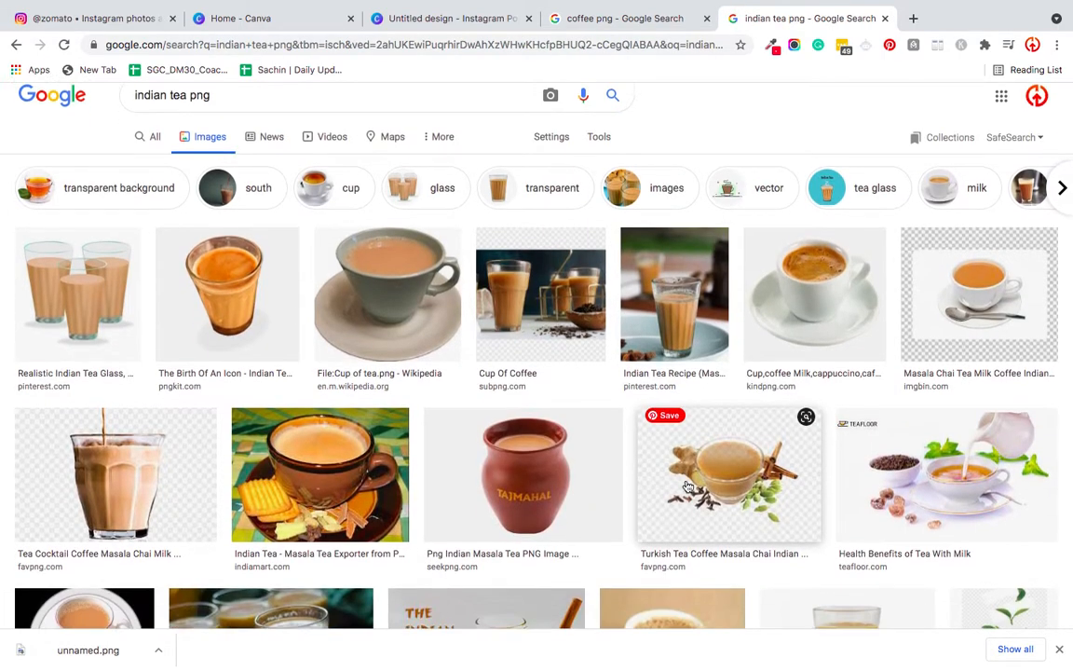
- Preview the Pinterest "Indian Tea Recipe (Masala Chai)" glass picture and open the image in a new tab
{"action": "left_click", "coordinate": [658, 306]}
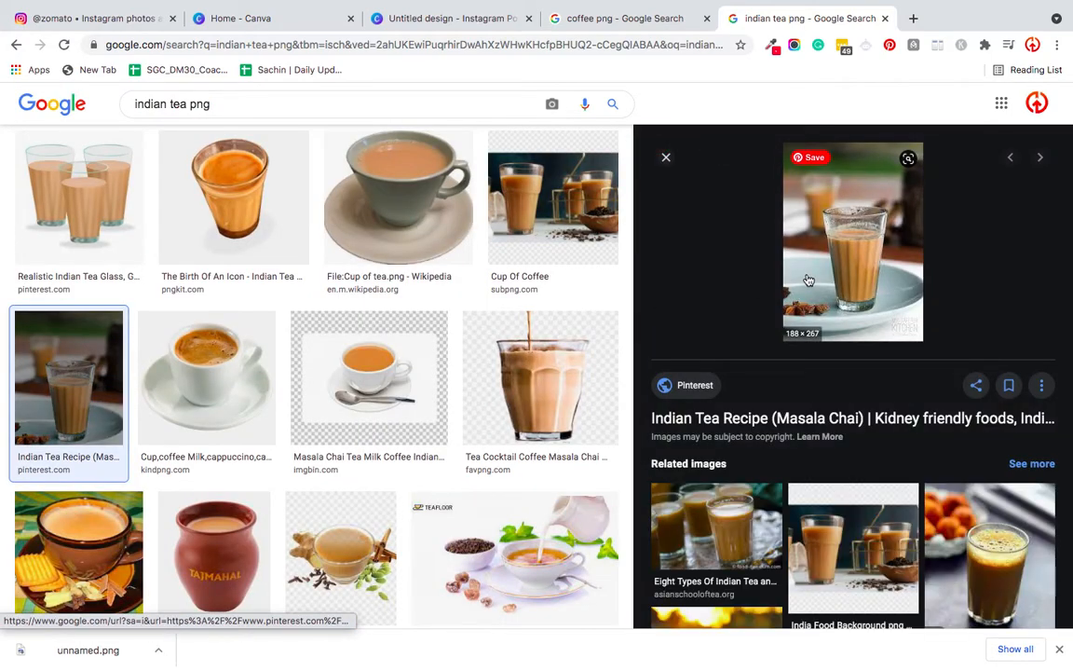
{"action": "right_click", "coordinate": [809, 281]}
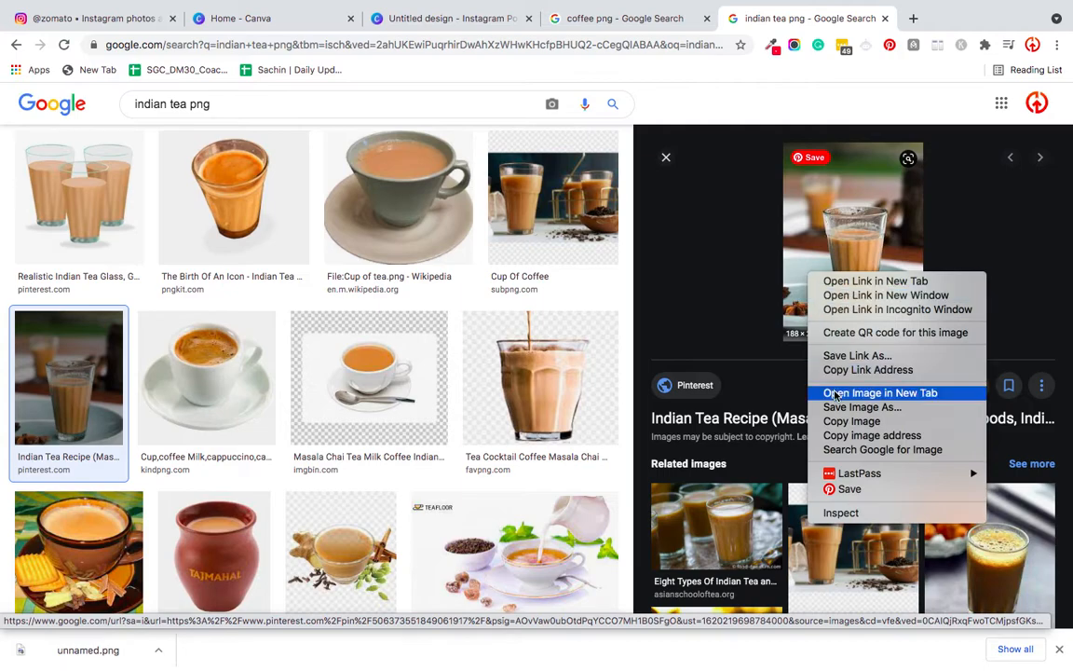
{"action": "left_click", "coordinate": [719, 342]}
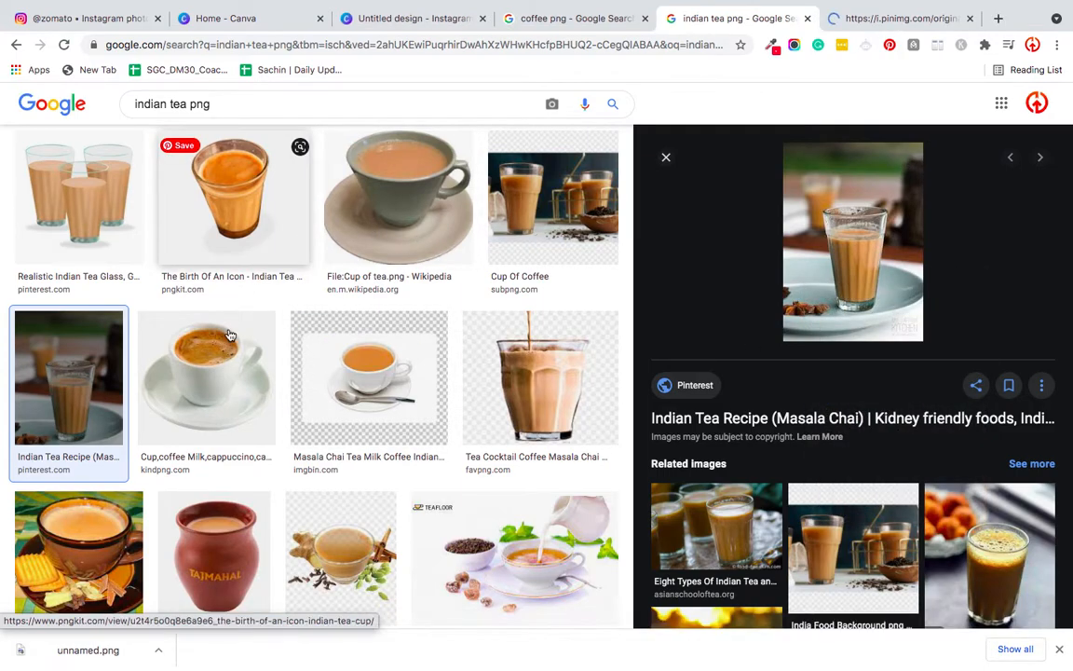
- Find the transparent chai glass image from PNGio in the Indian tea results and download it
{"action": "scroll", "coordinate": [233, 316], "scroll_direction": "down", "scroll_amount": 1}
{"action": "scroll", "coordinate": [262, 372], "scroll_direction": "down", "scroll_amount": 1}
{"action": "scroll", "coordinate": [262, 372], "scroll_direction": "down", "scroll_amount": 1}
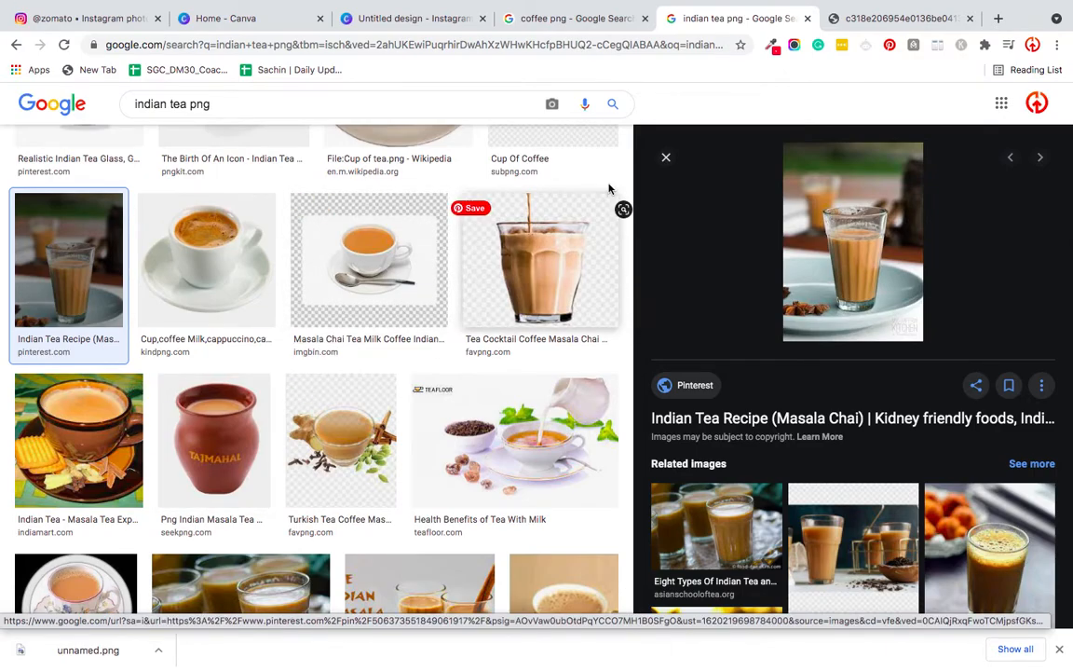
{"action": "left_click", "coordinate": [666, 159]}
{"action": "scroll", "coordinate": [814, 508], "scroll_direction": "down", "scroll_amount": 1}
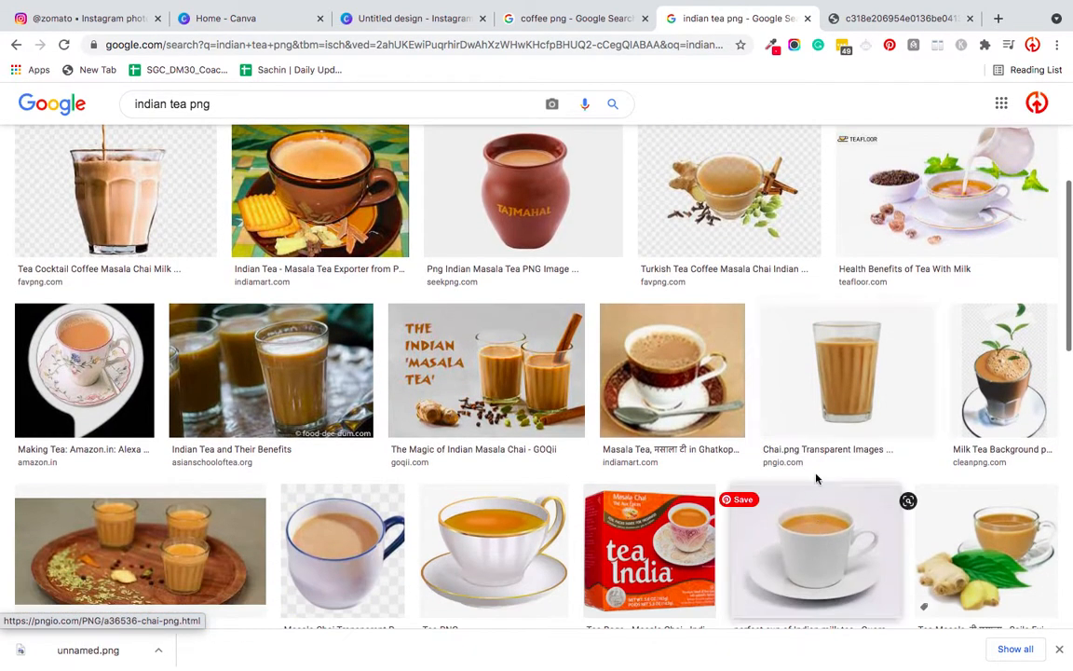
{"action": "left_click", "coordinate": [817, 387]}
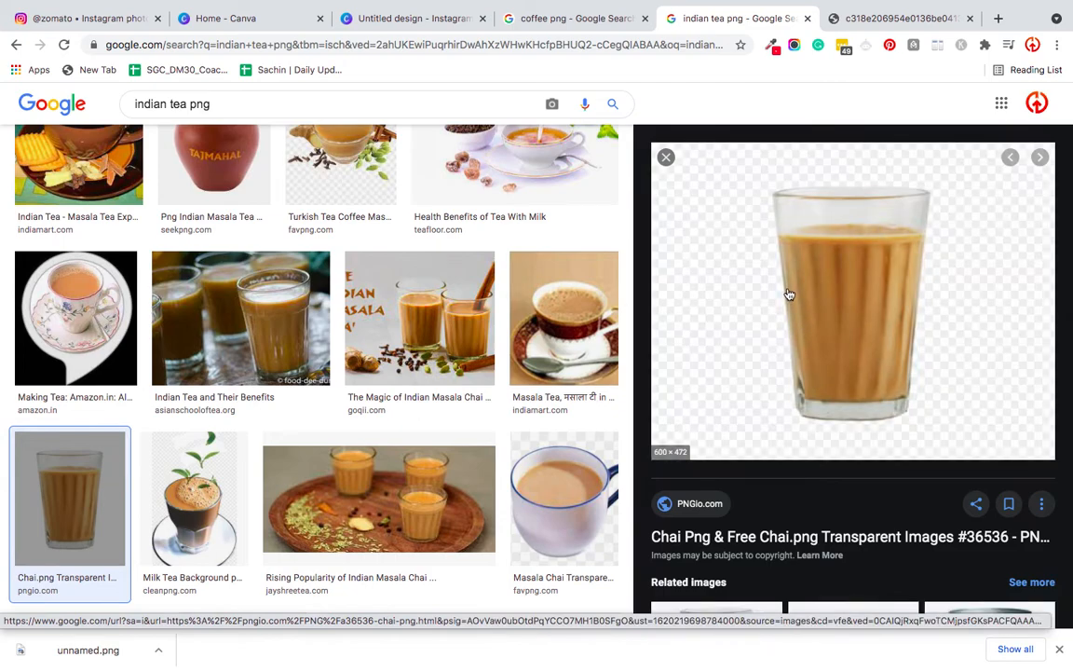
{"action": "right_click", "coordinate": [787, 293]}
{"action": "left_click", "coordinate": [811, 422]}
{"action": "left_click", "coordinate": [766, 403]}
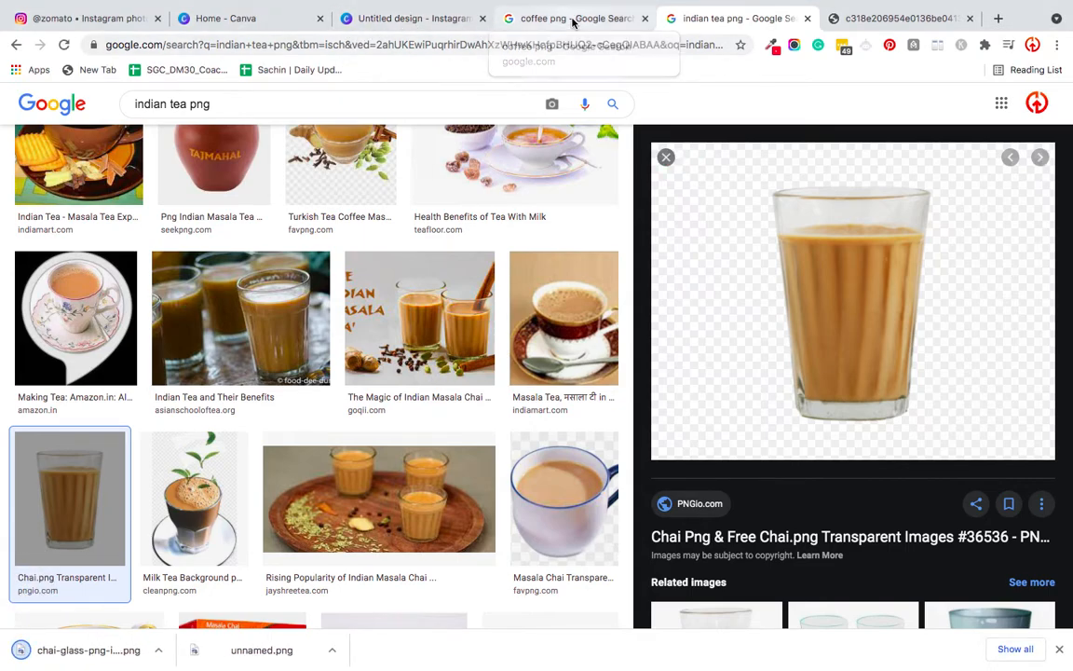
- Look through the "coffee png" image results and preview the PixelSquid glass cup of black coffee
{"action": "left_click", "coordinate": [575, 18]}
{"action": "scroll", "coordinate": [662, 424], "scroll_direction": "down", "scroll_amount": 3}
{"action": "scroll", "coordinate": [706, 443], "scroll_direction": "down", "scroll_amount": 4}
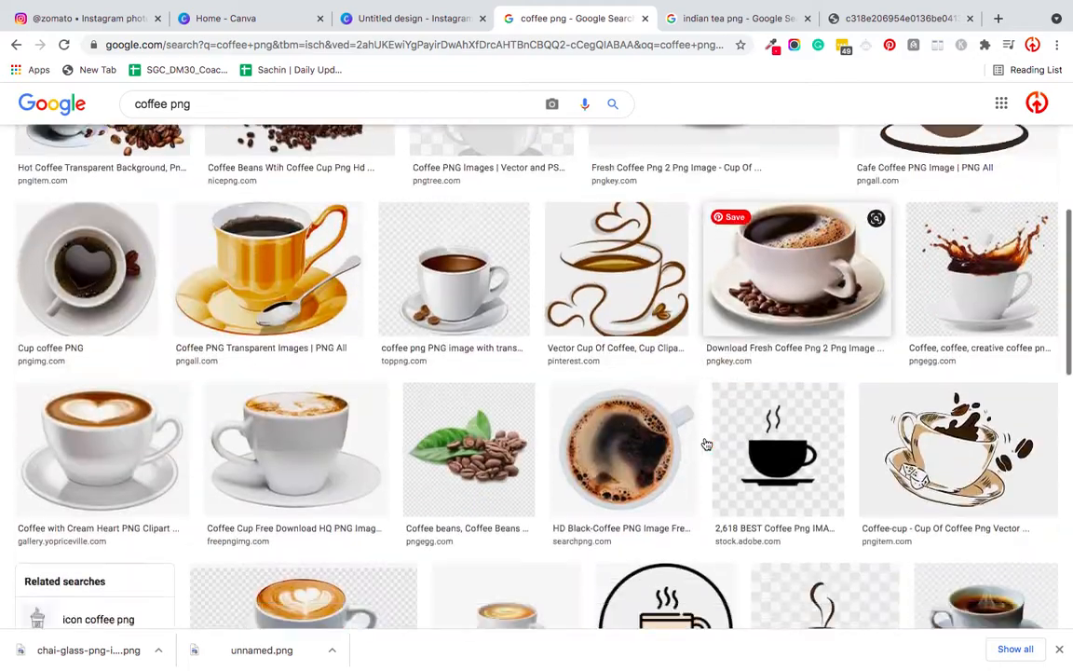
{"action": "scroll", "coordinate": [705, 443], "scroll_direction": "down", "scroll_amount": 6}
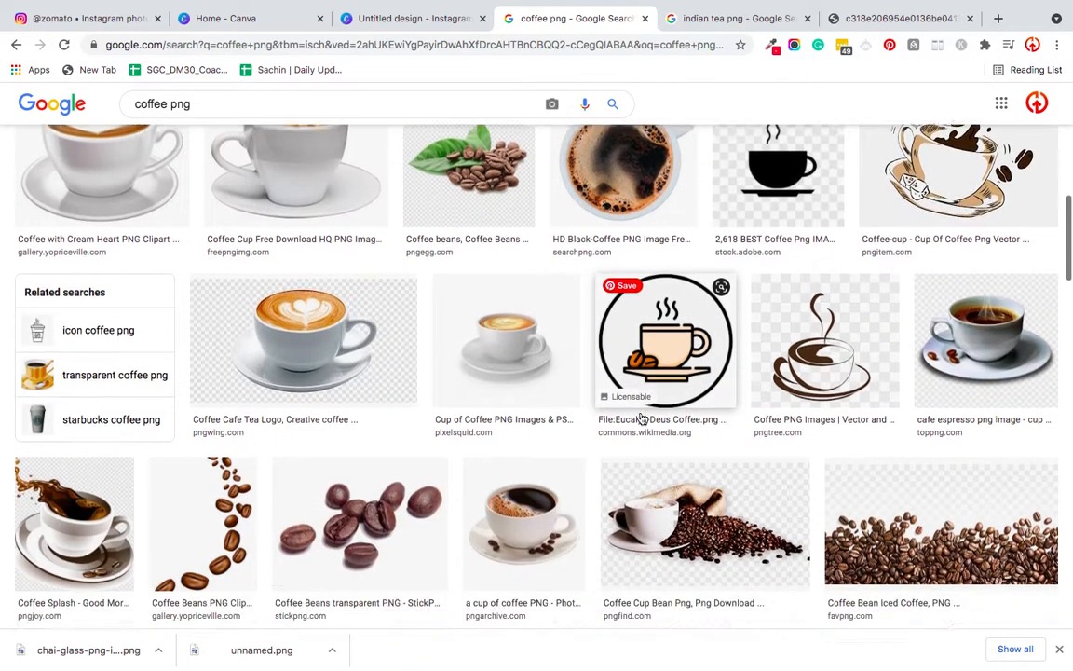
{"action": "scroll", "coordinate": [643, 420], "scroll_direction": "down", "scroll_amount": 2}
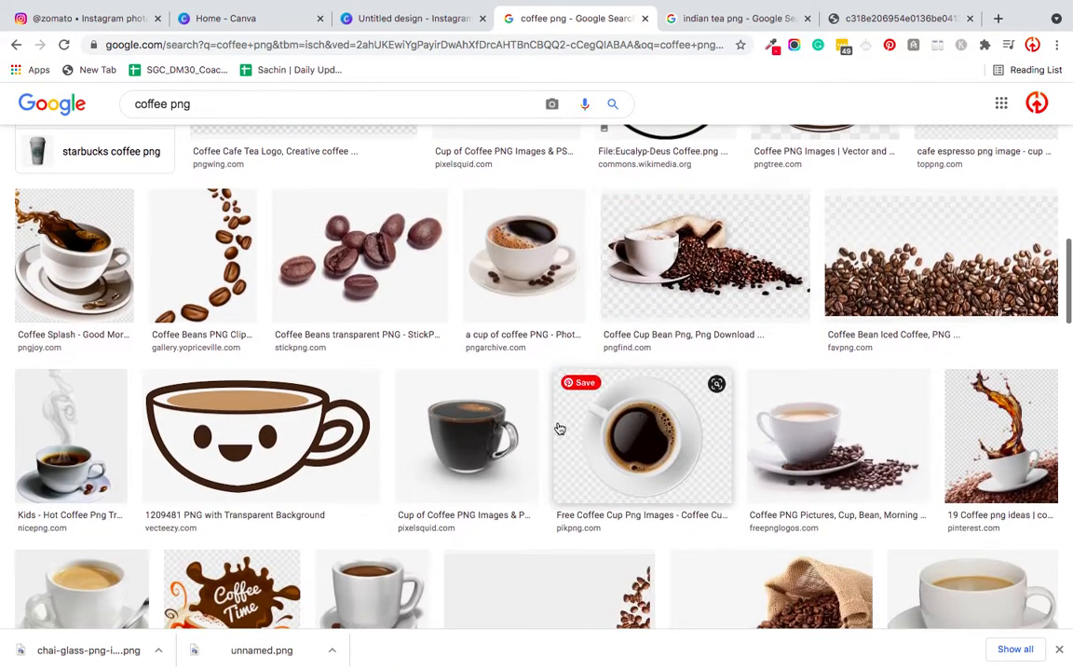
{"action": "left_click", "coordinate": [489, 432]}
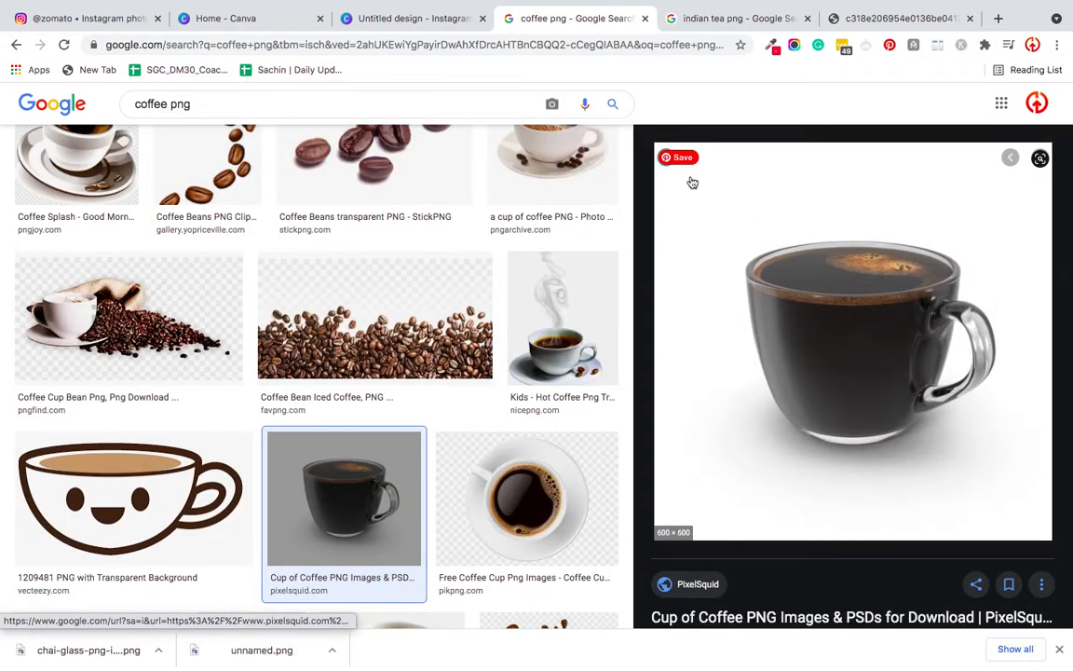
{"action": "left_click", "coordinate": [666, 156]}
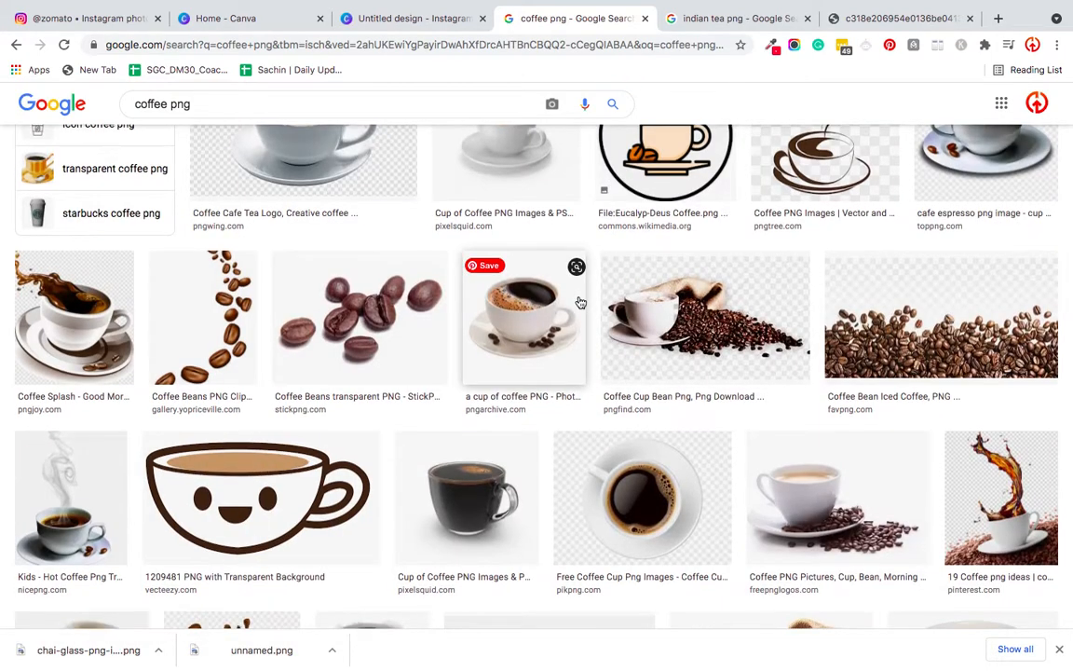
- Find the Searchpng latte cup with heart-shaped foam among the coffee results and download its transparent PNG
{"action": "scroll", "coordinate": [578, 302], "scroll_direction": "down", "scroll_amount": 3}
{"action": "scroll", "coordinate": [568, 401], "scroll_direction": "down", "scroll_amount": 1}
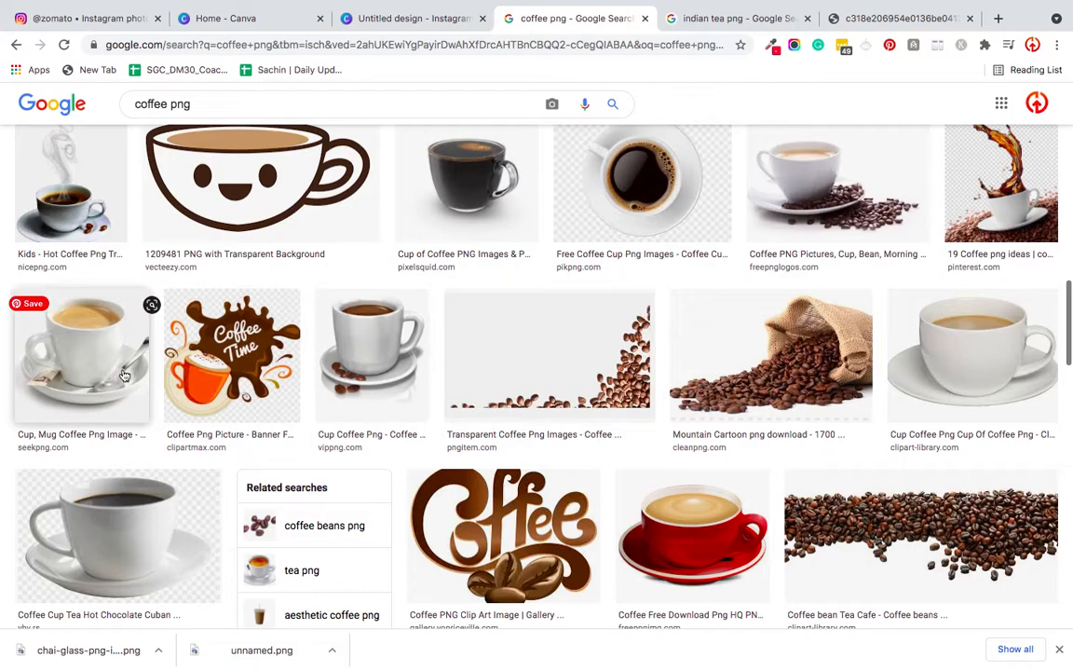
{"action": "scroll", "coordinate": [124, 375], "scroll_direction": "down", "scroll_amount": 3}
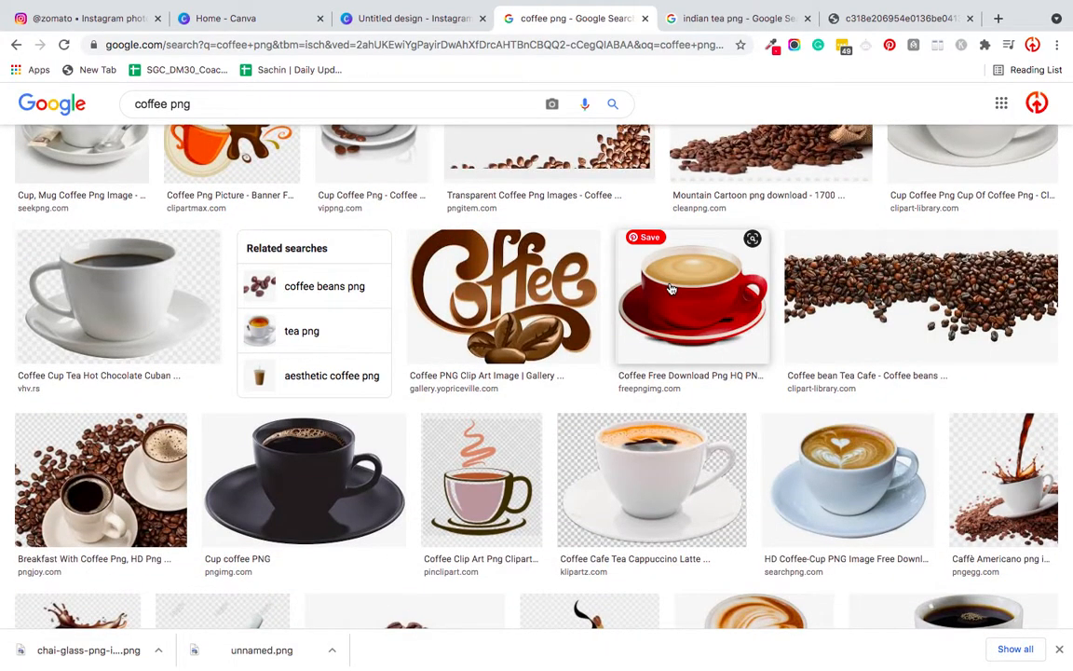
{"action": "left_click", "coordinate": [803, 469]}
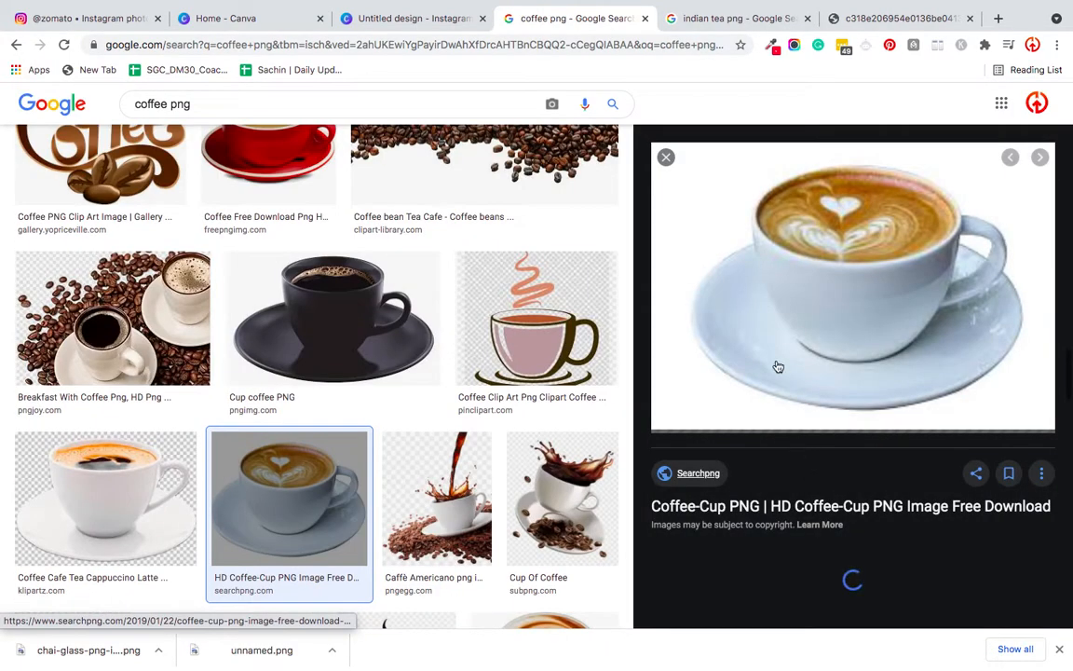
{"action": "right_click", "coordinate": [754, 300]}
{"action": "left_click", "coordinate": [771, 434]}
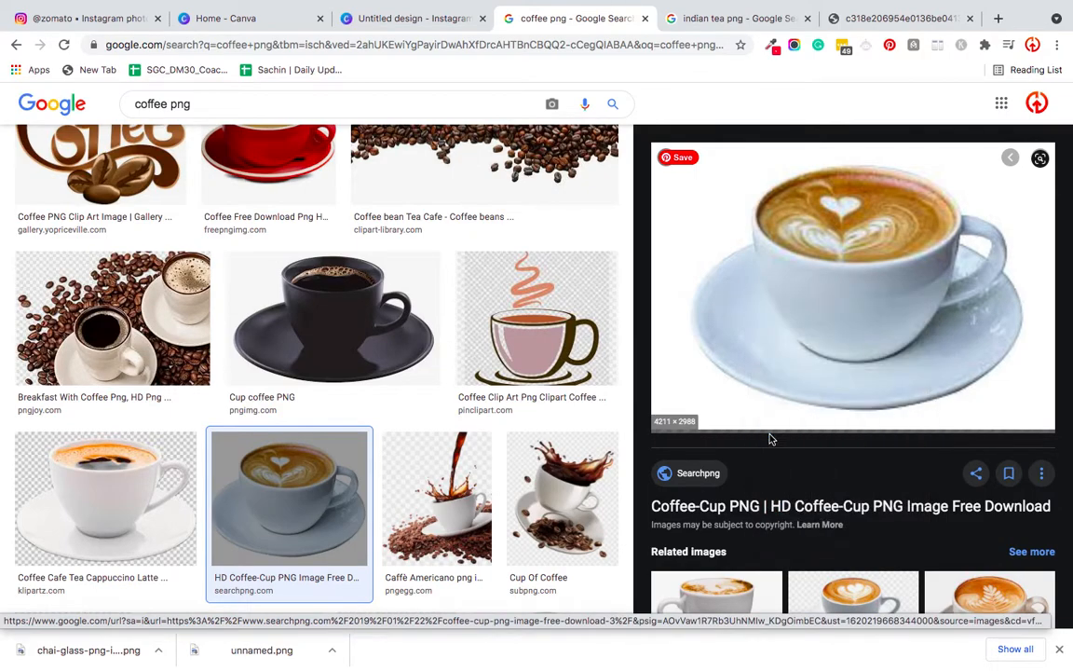
{"action": "left_click", "coordinate": [712, 403]}
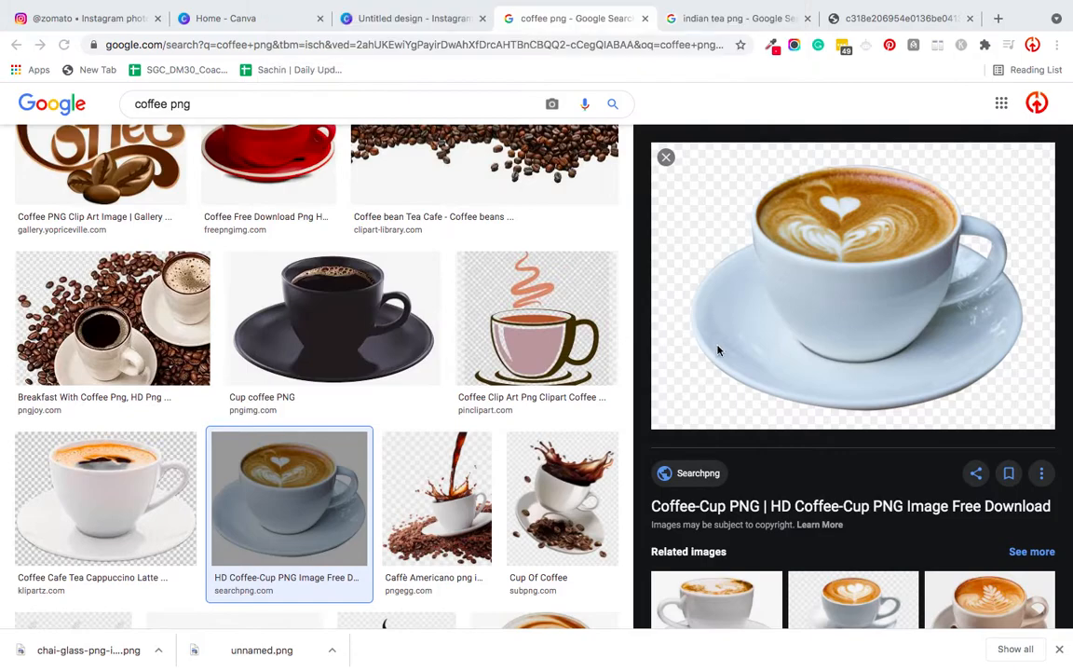
{"action": "right_click", "coordinate": [719, 335]}
{"action": "left_click", "coordinate": [742, 467]}
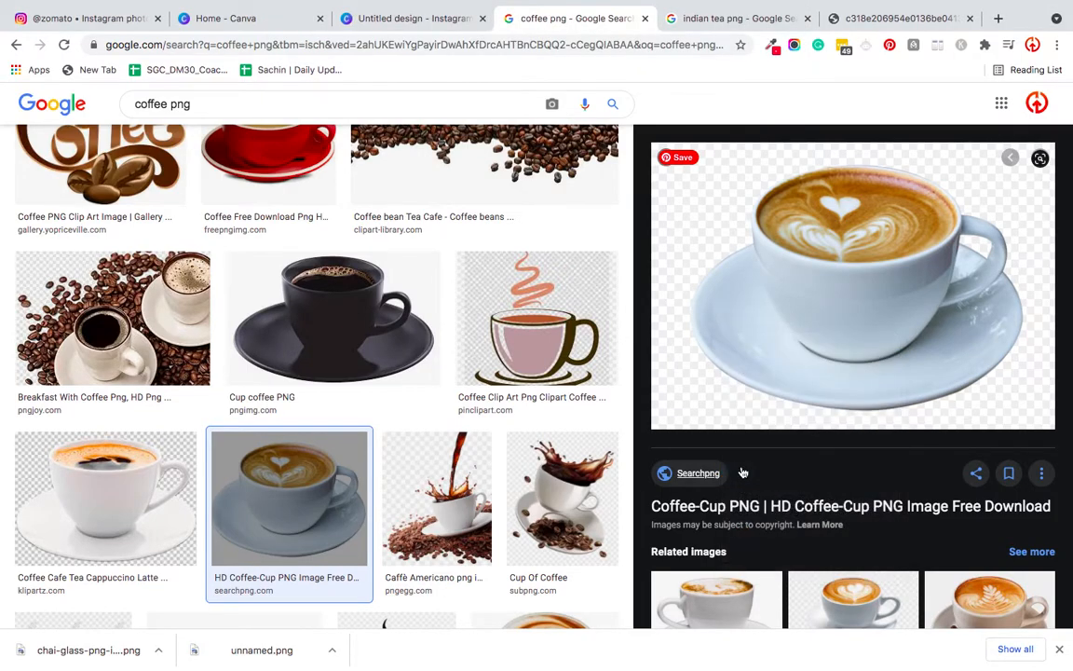
{"action": "key", "text": "Return"}
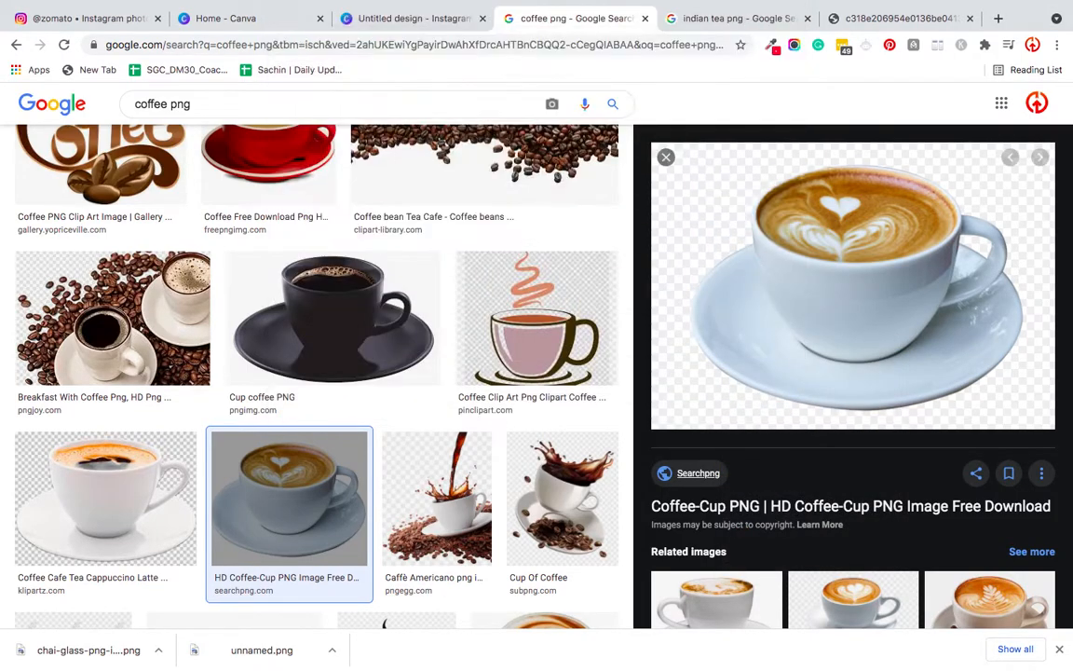
- In the Canva design, place a small Zomato logo centred near the page's lower edge and upload the chai glass PNG
{"action": "left_click", "coordinate": [366, 18]}
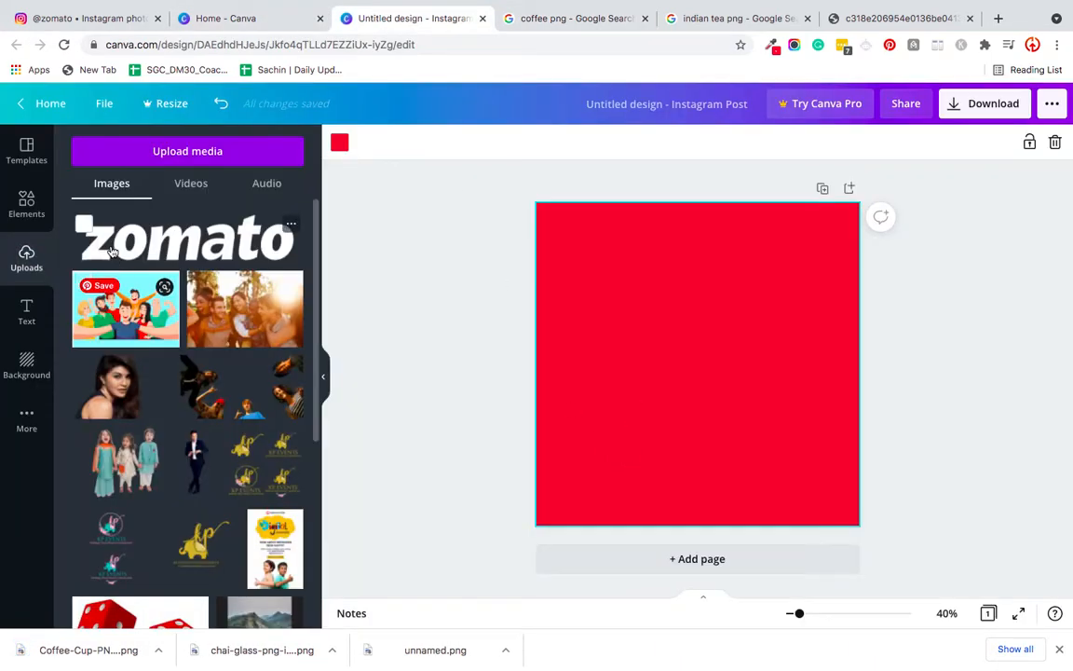
{"action": "left_click", "coordinate": [186, 240]}
{"action": "left_click_drag", "start_coordinate": [659, 376], "coordinate": [659, 493]}
{"action": "left_click_drag", "start_coordinate": [607, 464], "coordinate": [698, 496]}
{"action": "left_click", "coordinate": [510, 483]}
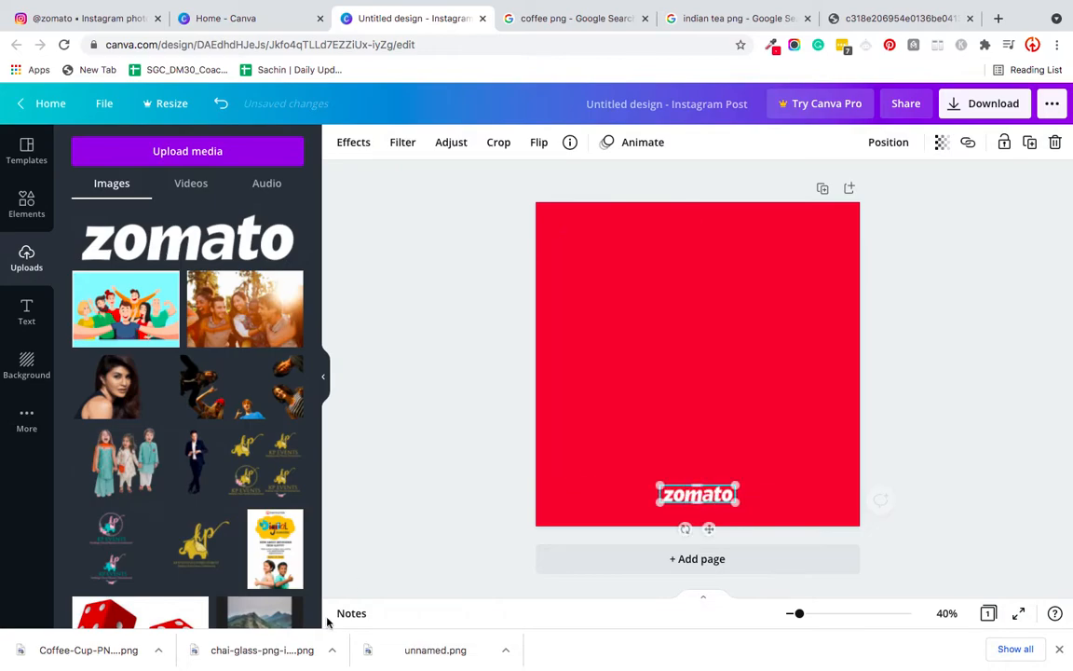
{"action": "left_click_drag", "start_coordinate": [270, 651], "coordinate": [131, 594]}
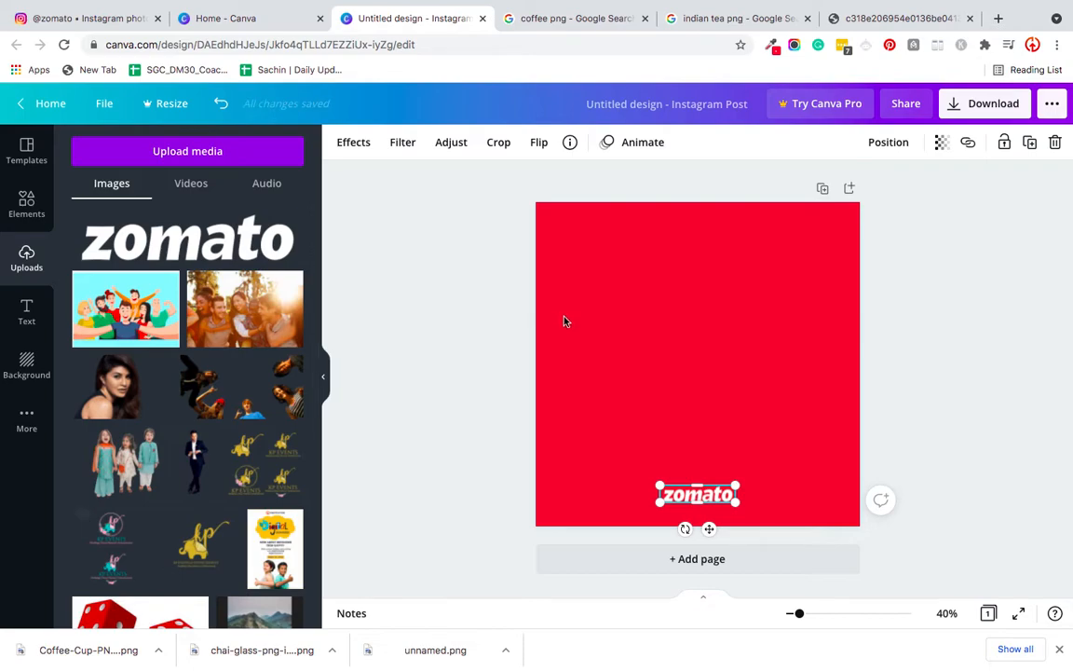
- Check the text layout of Zomato's "no no, I'm not hungry" Instagram post and return to the Canva text options
{"action": "left_click", "coordinate": [27, 313]}
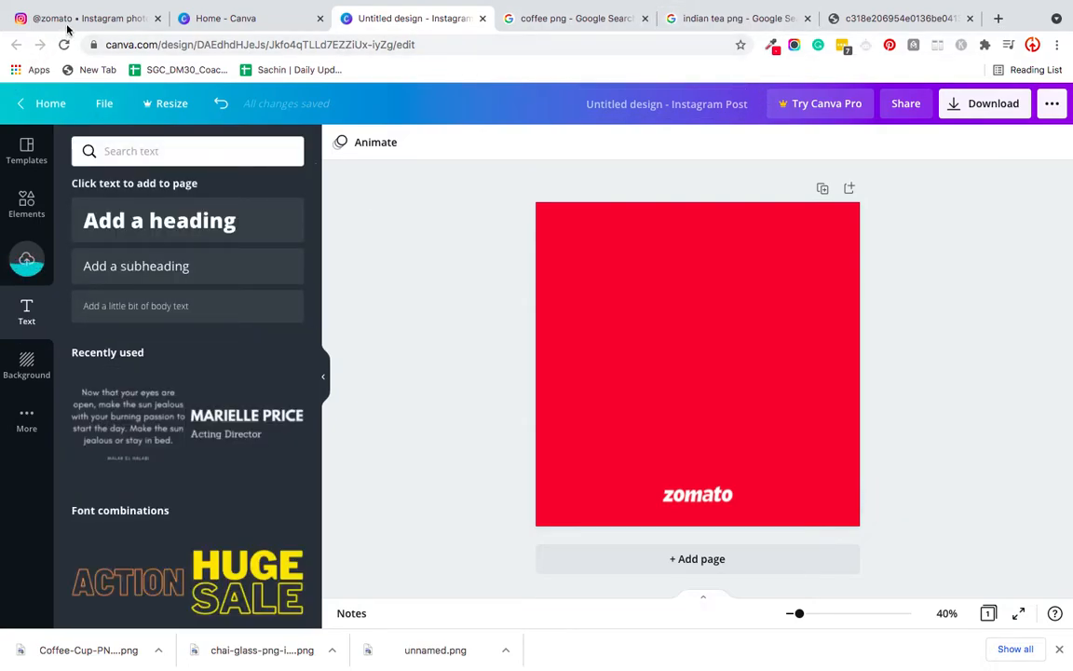
{"action": "left_click", "coordinate": [69, 26]}
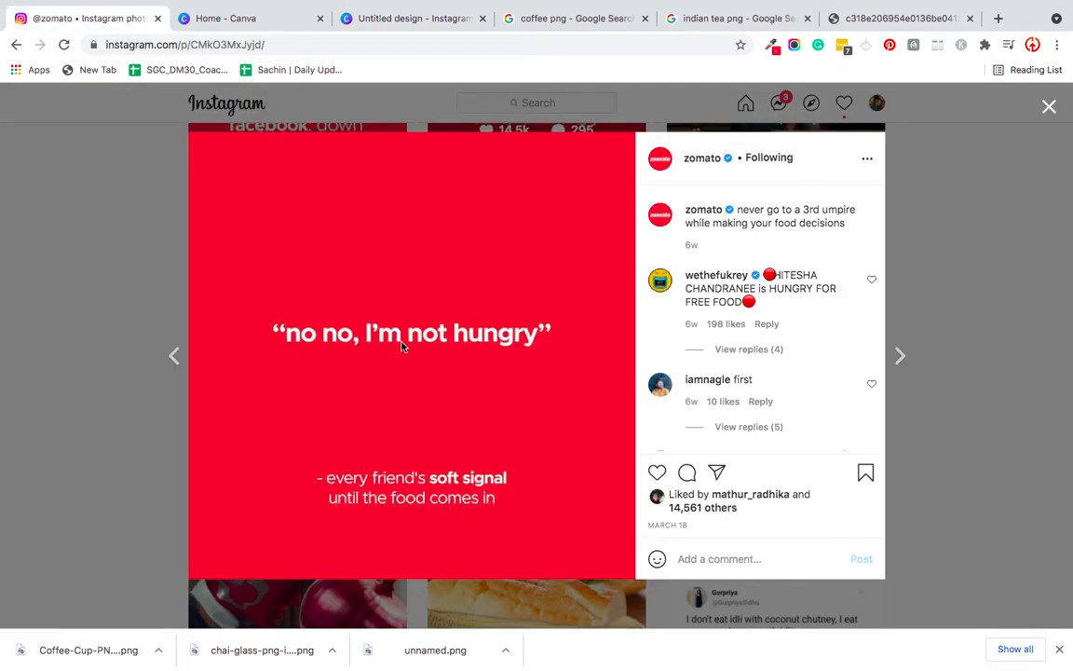
{"action": "left_click", "coordinate": [548, 24]}
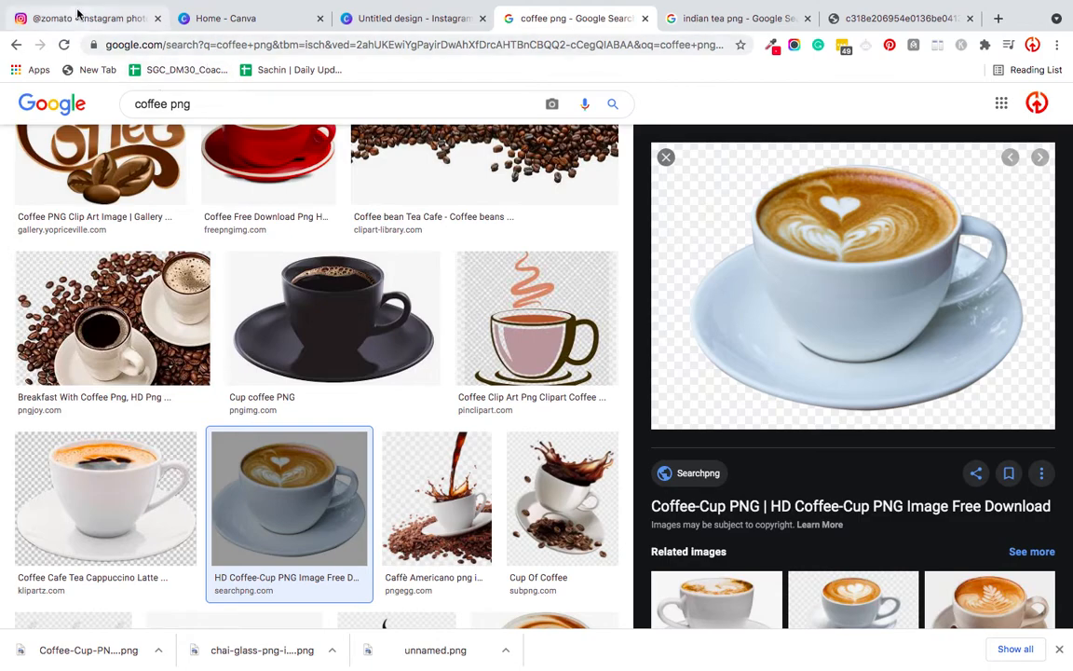
{"action": "left_click", "coordinate": [78, 13]}
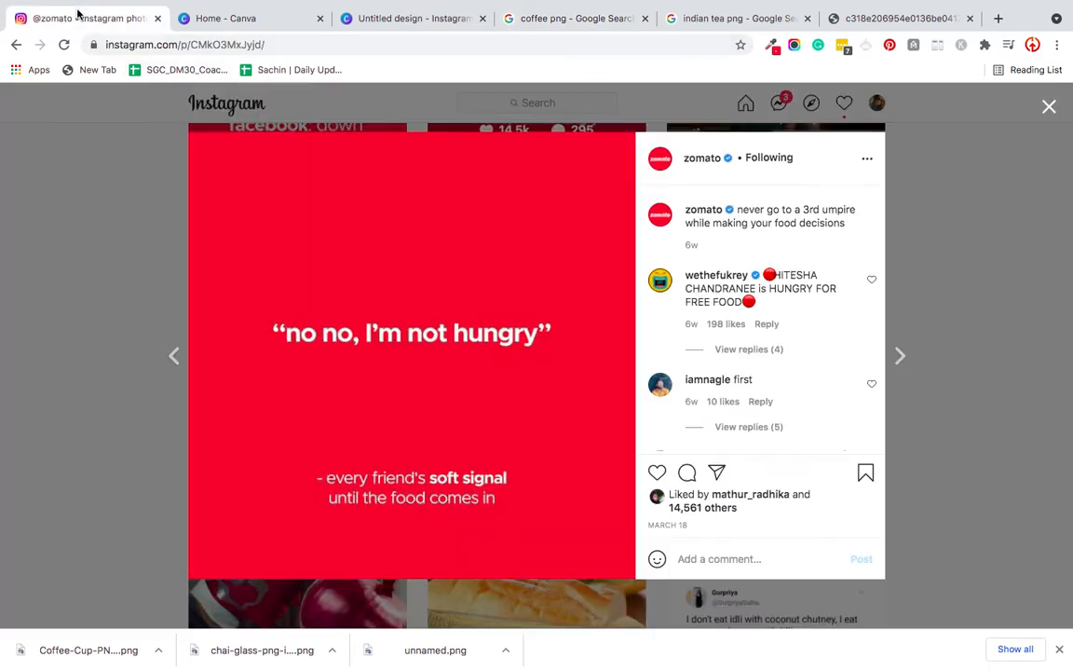
{"action": "left_click", "coordinate": [368, 20]}
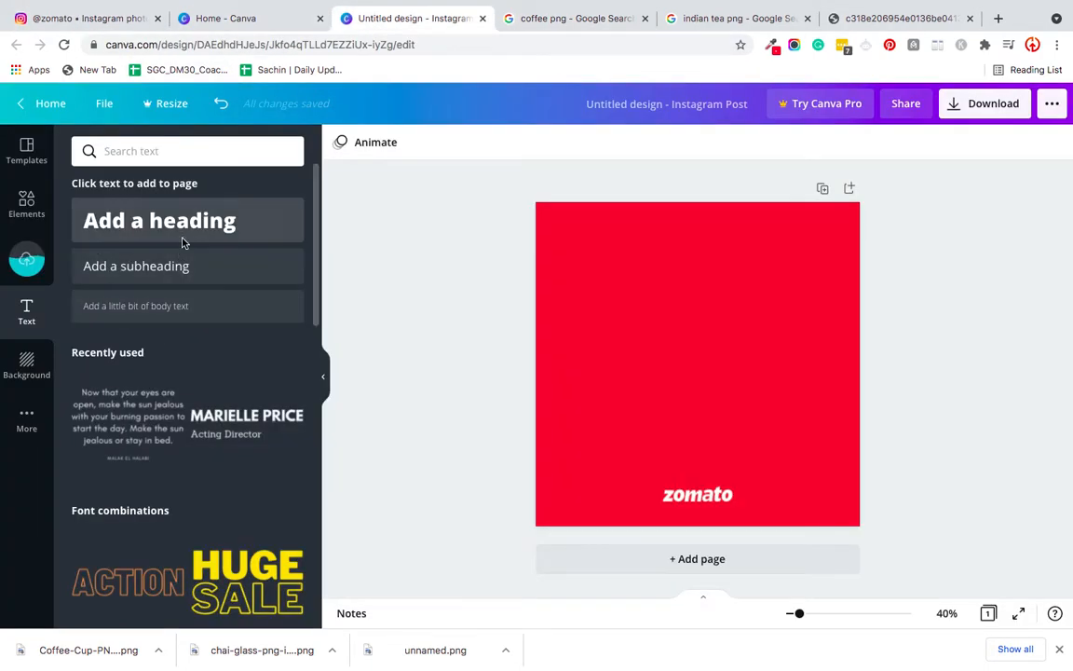
- Add a heading and a subheading text box to the red page and delete the heading
{"action": "left_click", "coordinate": [152, 238]}
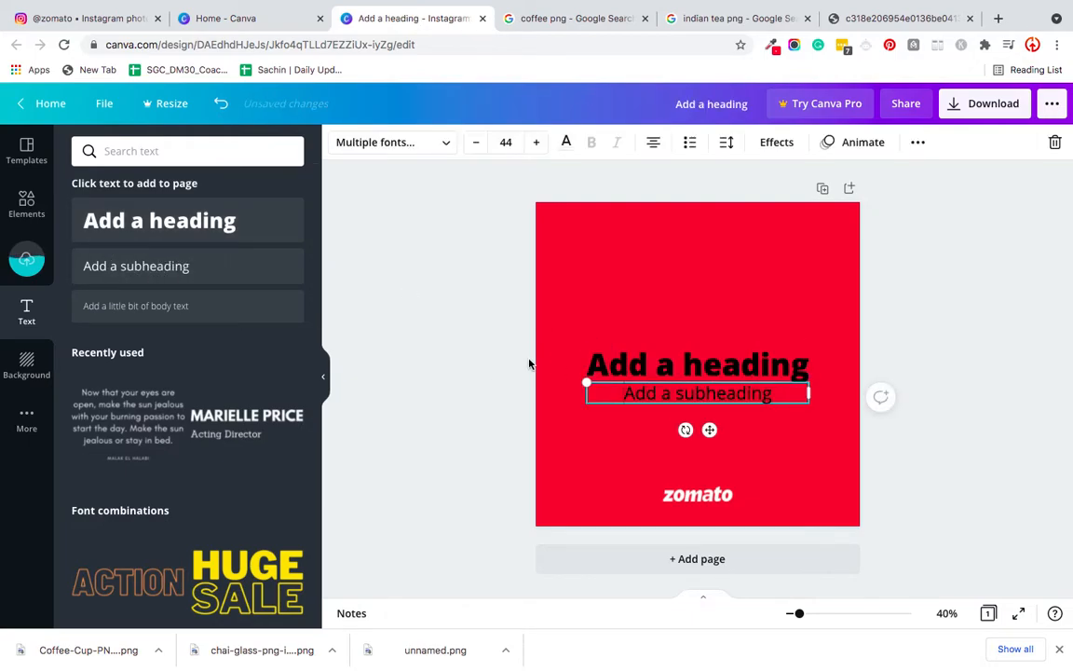
{"action": "left_click", "coordinate": [699, 373]}
{"action": "left_click", "coordinate": [699, 373]}
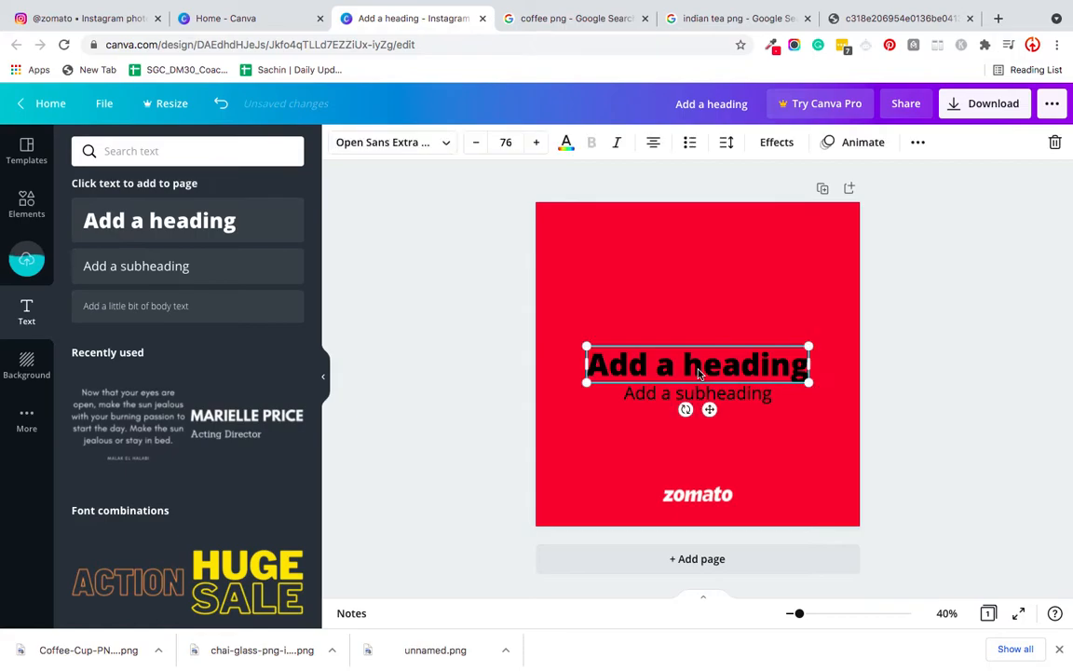
{"action": "key", "text": "Delete"}
- Replace the subheading's placeholder text with "Tea or Coffee?"
{"action": "double_click", "coordinate": [655, 396]}
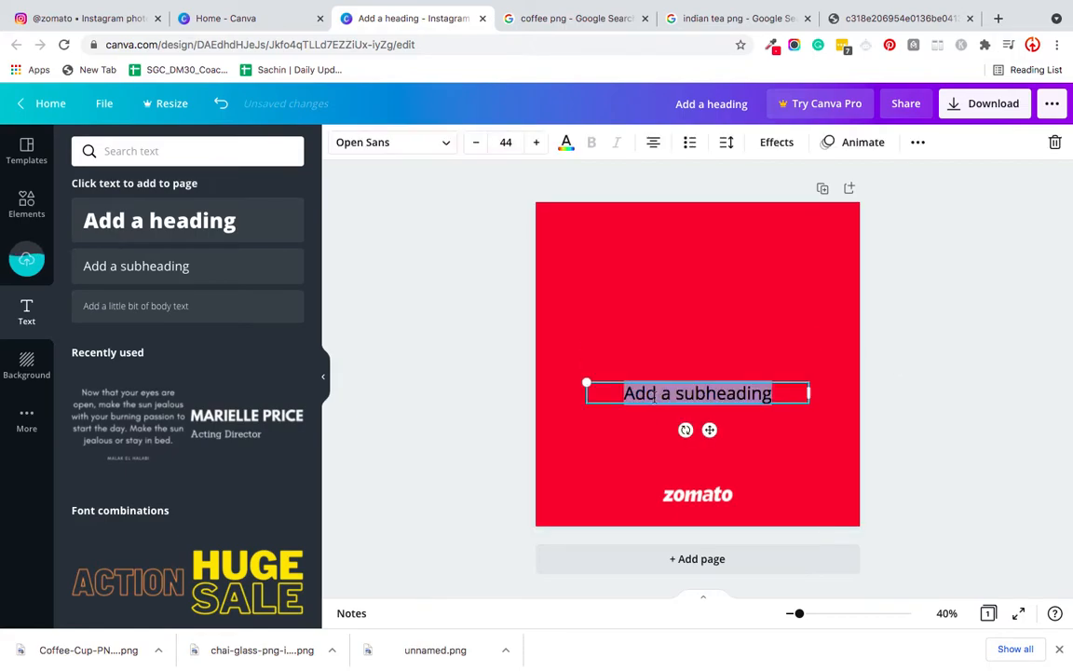
{"action": "key", "text": "BackSpace"}
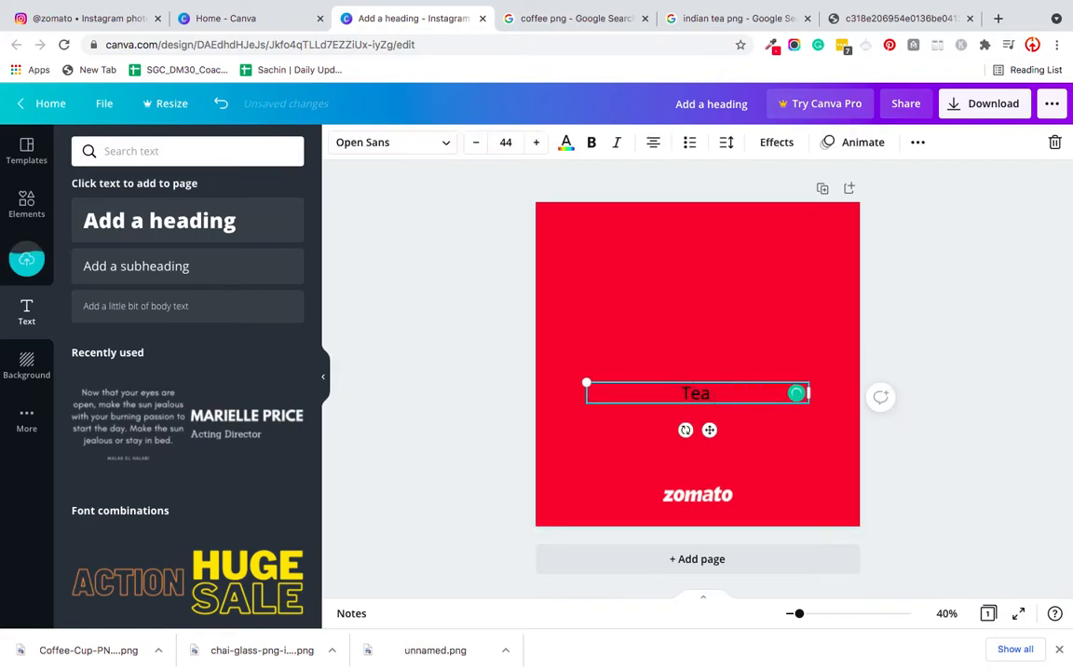
{"action": "type", "text": "Tea or Co"}
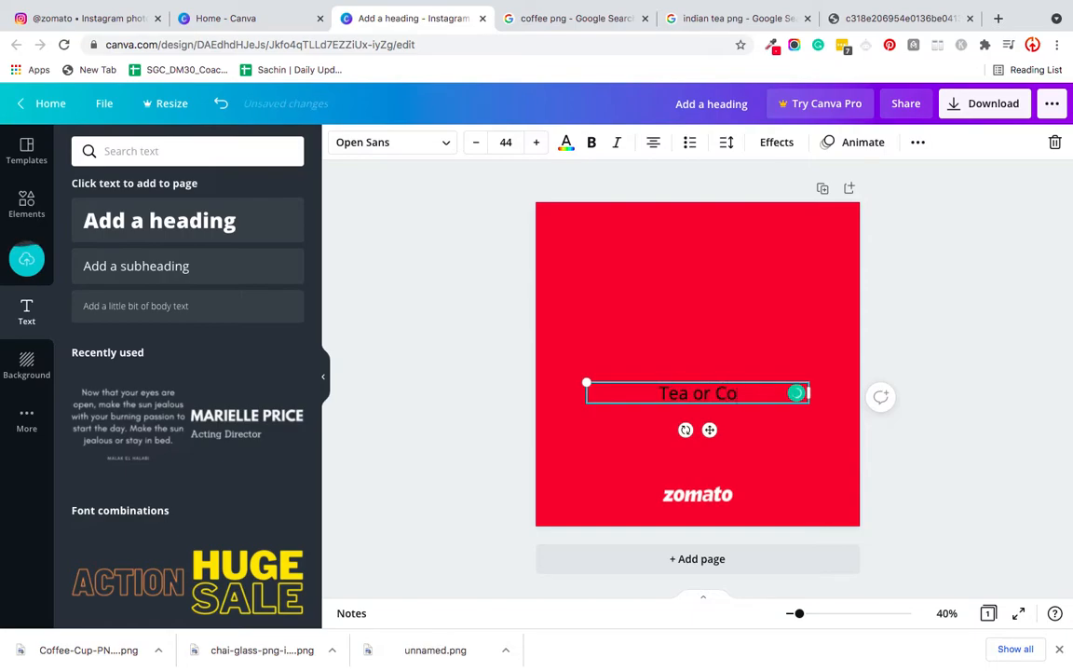
{"action": "type", "text": "ffee?"}
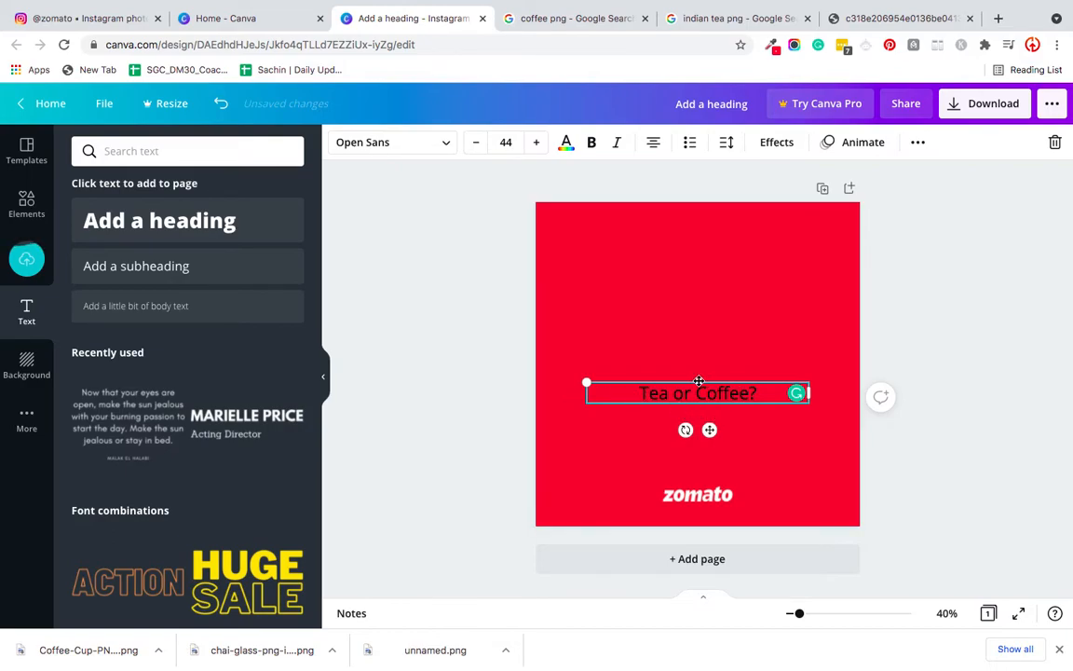
- Colour the "Tea or Coffee?" text white and move it to the upper part of the page, centred horizontally
{"action": "triple_click", "coordinate": [621, 391]}
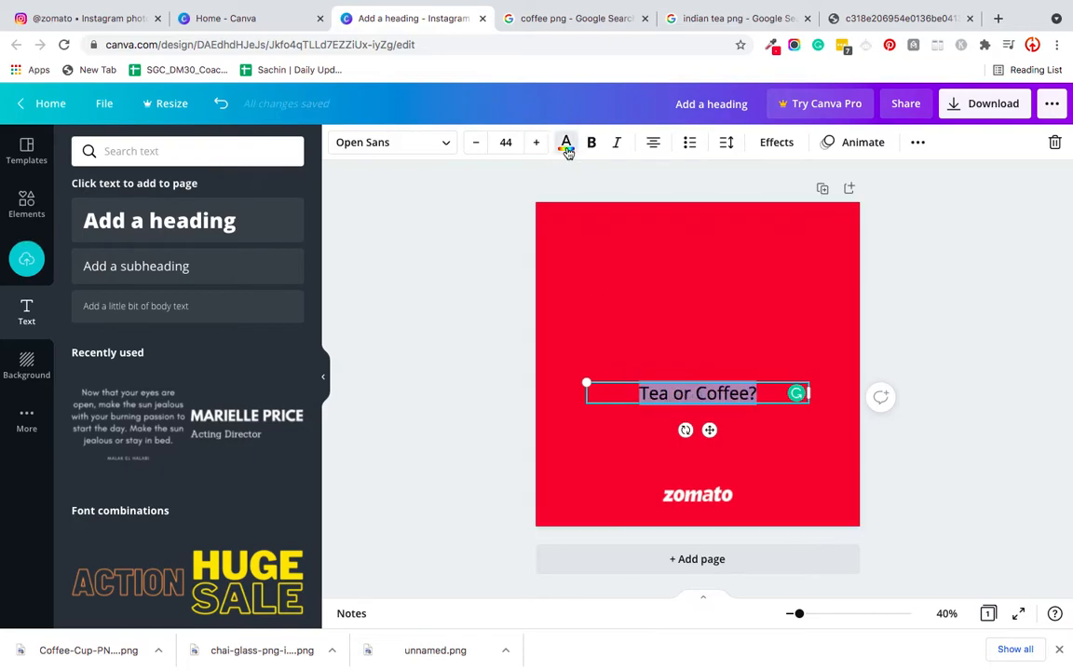
{"action": "left_click", "coordinate": [568, 149]}
{"action": "left_click", "coordinate": [285, 382]}
{"action": "left_click", "coordinate": [500, 287]}
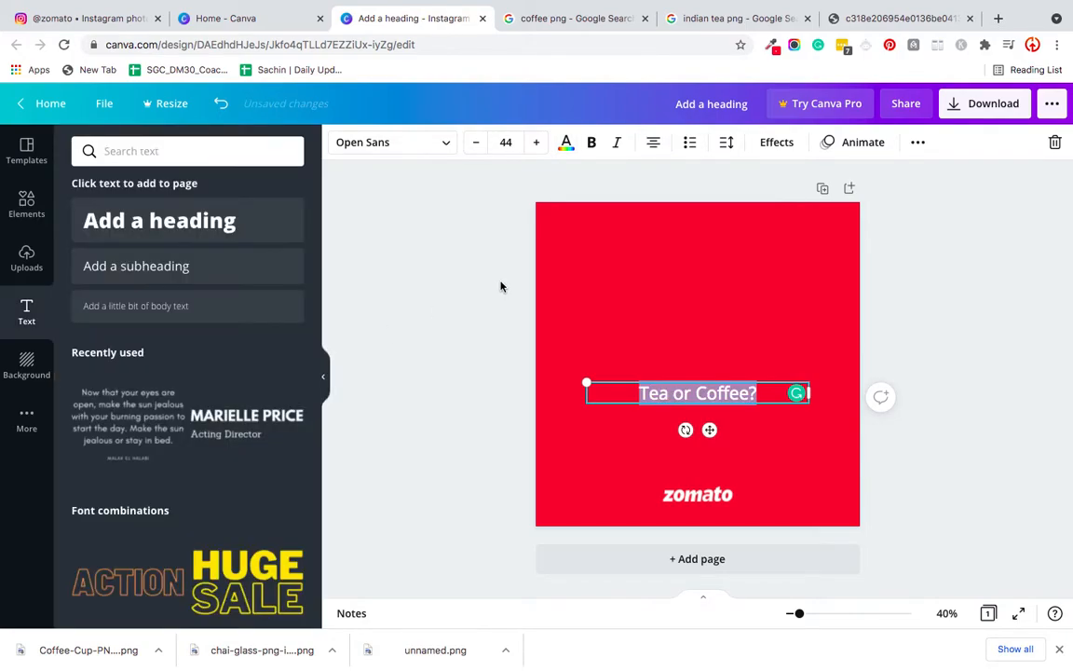
{"action": "left_click", "coordinate": [500, 287]}
{"action": "left_click_drag", "start_coordinate": [679, 397], "coordinate": [670, 256]}
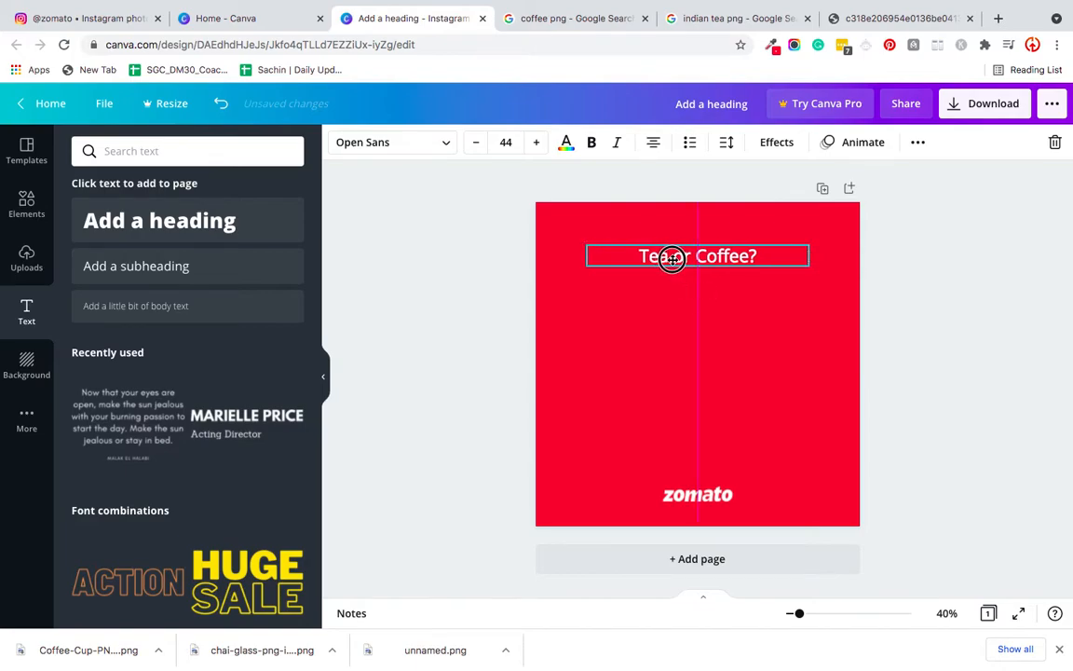
- Set the "Tea or Coffee?" text in the Aileron Regular font and make it bold
{"action": "left_click", "coordinate": [390, 149]}
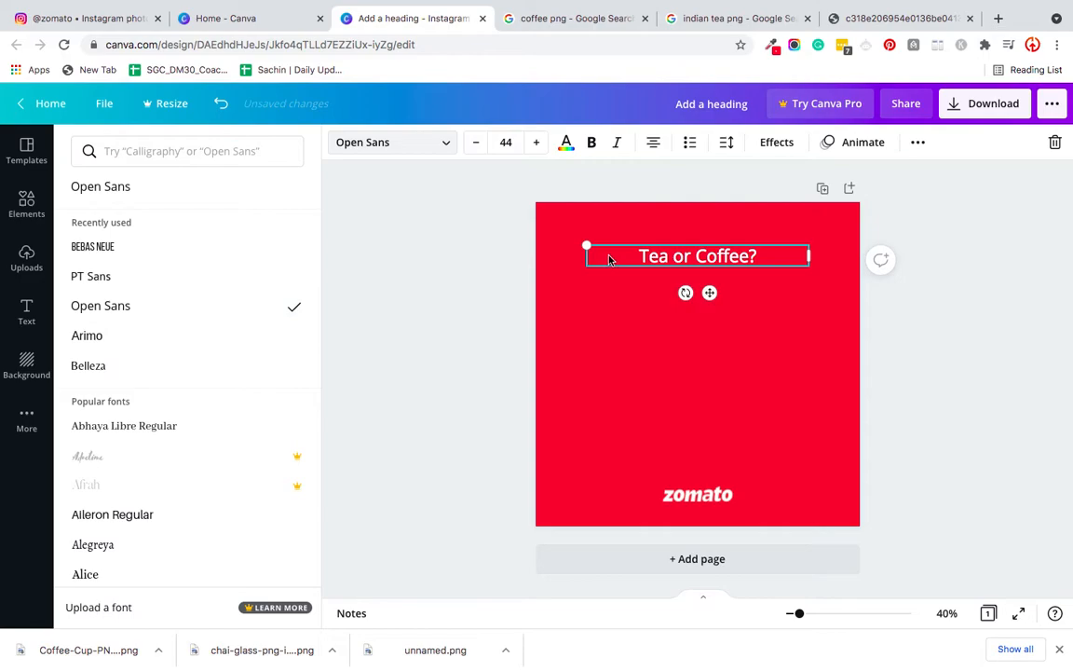
{"action": "double_click", "coordinate": [646, 260]}
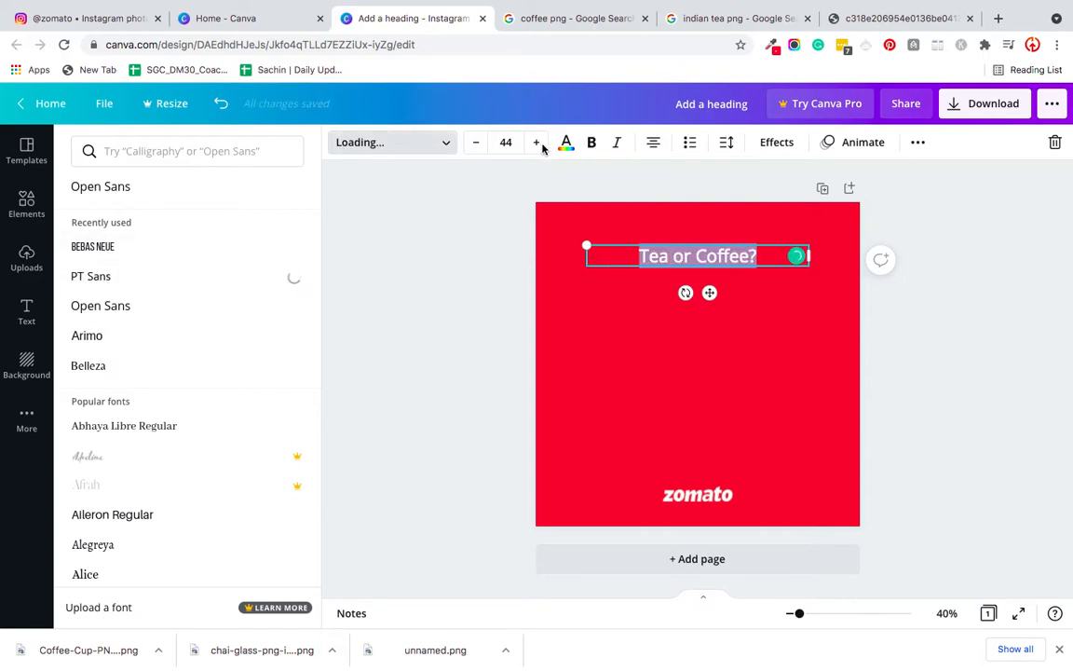
{"action": "left_click", "coordinate": [592, 142]}
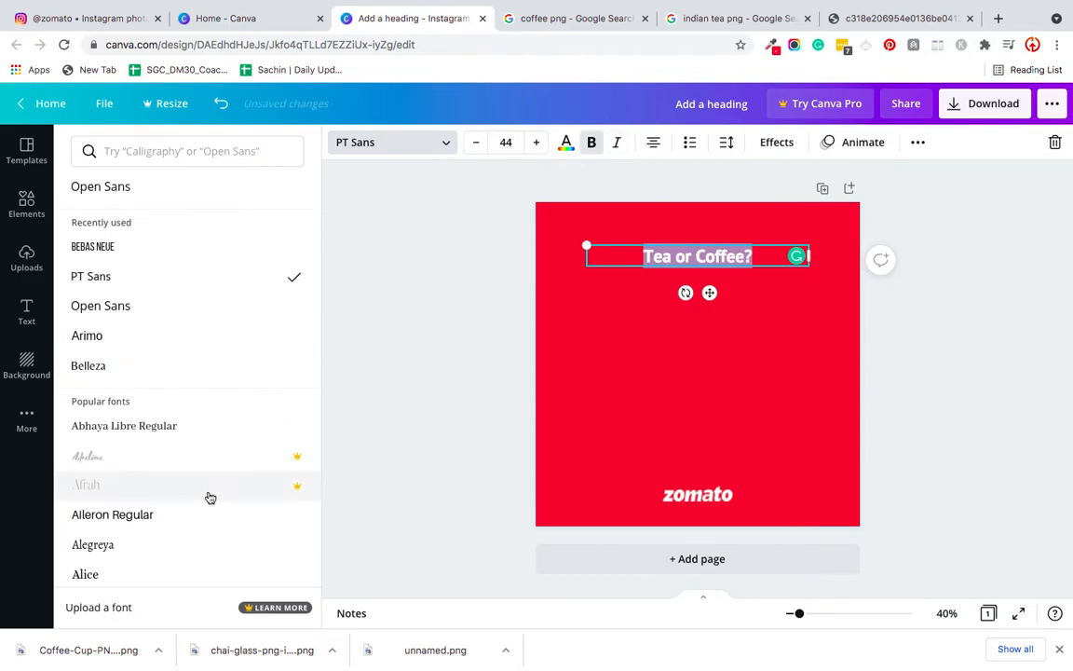
{"action": "left_click", "coordinate": [129, 526]}
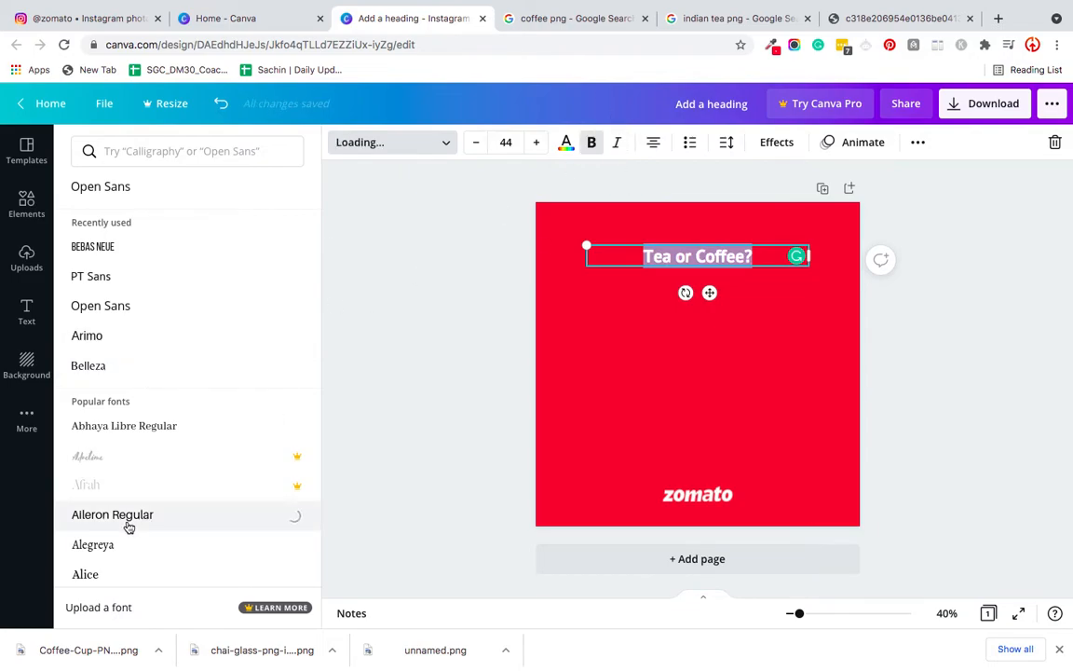
{"action": "left_click", "coordinate": [343, 270]}
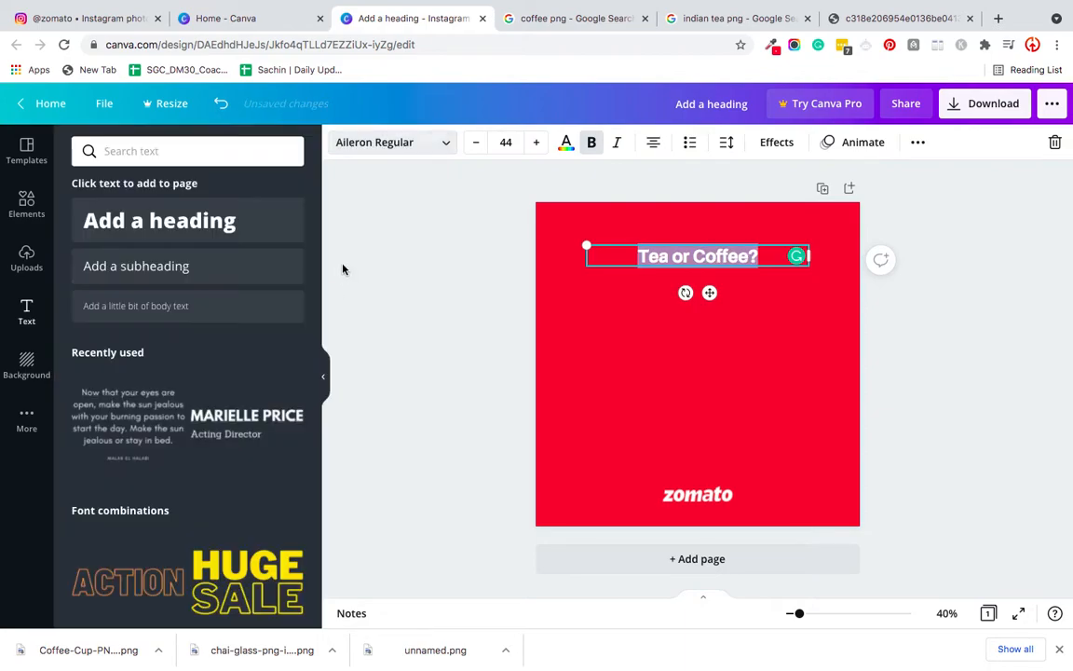
{"action": "left_click", "coordinate": [343, 269]}
- Add the uploaded tea glass image to the page, shrink it and place it in the left half below the text
{"action": "left_click", "coordinate": [26, 261]}
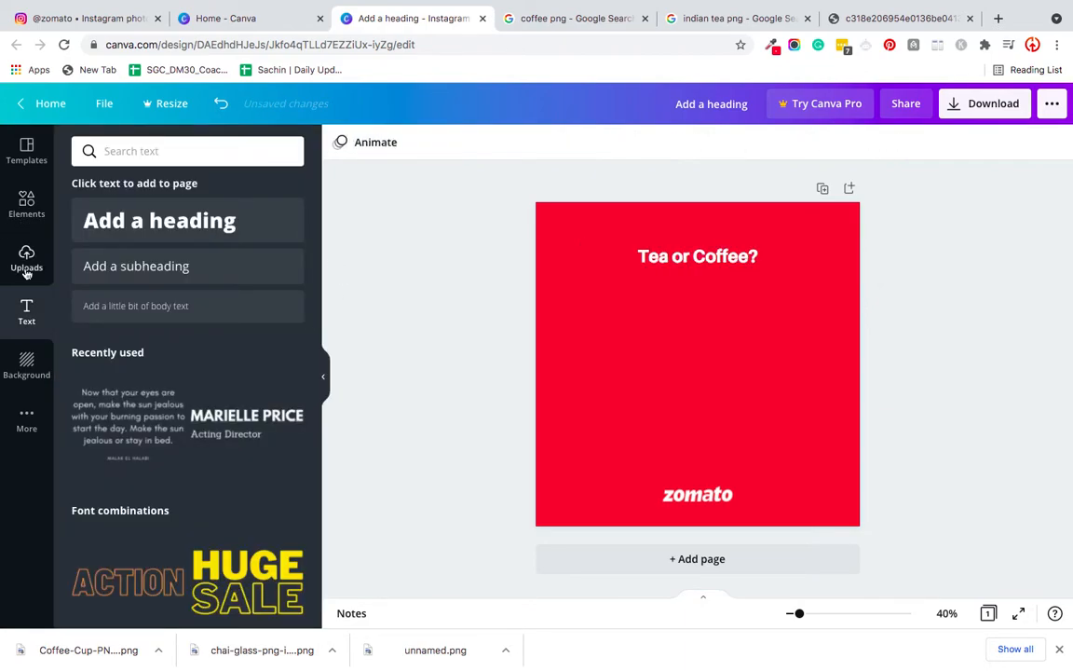
{"action": "left_click", "coordinate": [252, 262]}
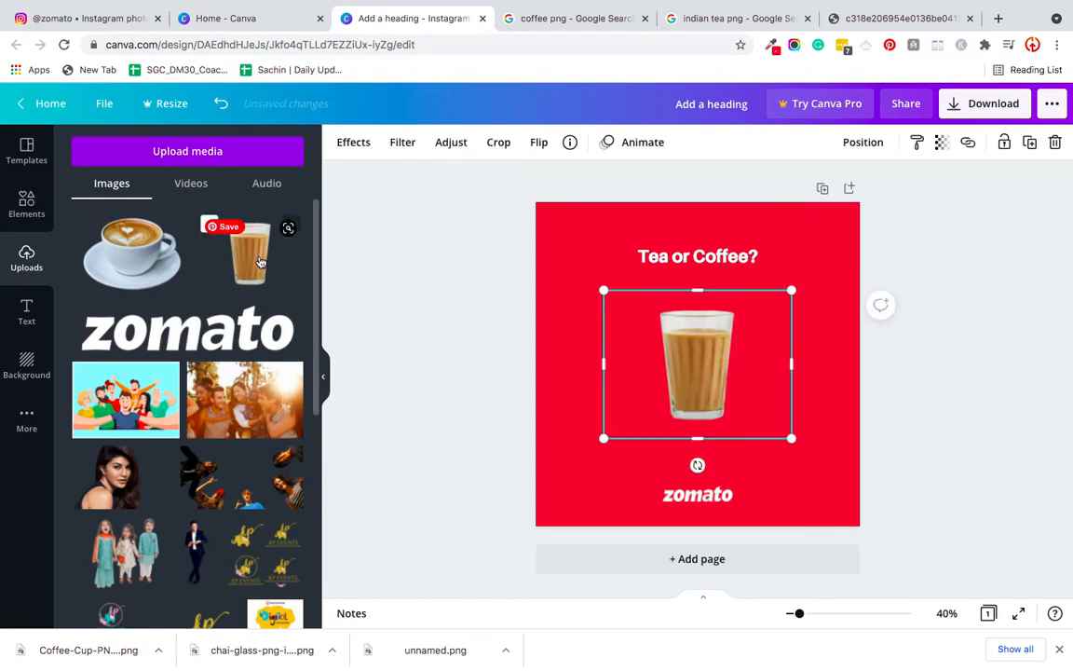
{"action": "left_click_drag", "start_coordinate": [790, 291], "coordinate": [738, 331]}
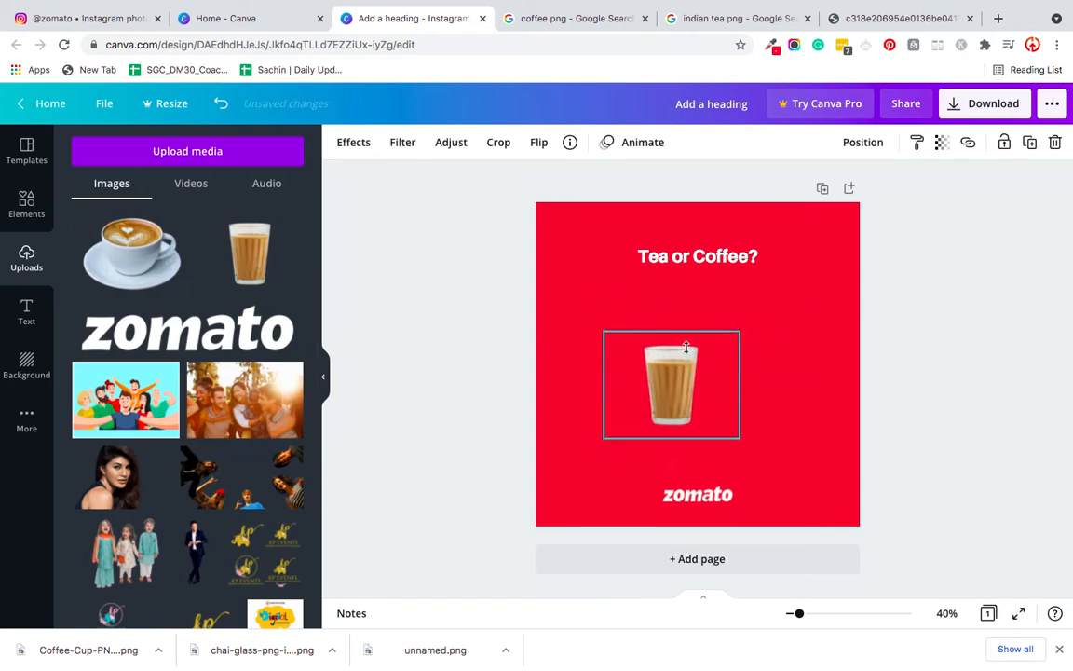
{"action": "left_click_drag", "start_coordinate": [668, 357], "coordinate": [625, 352]}
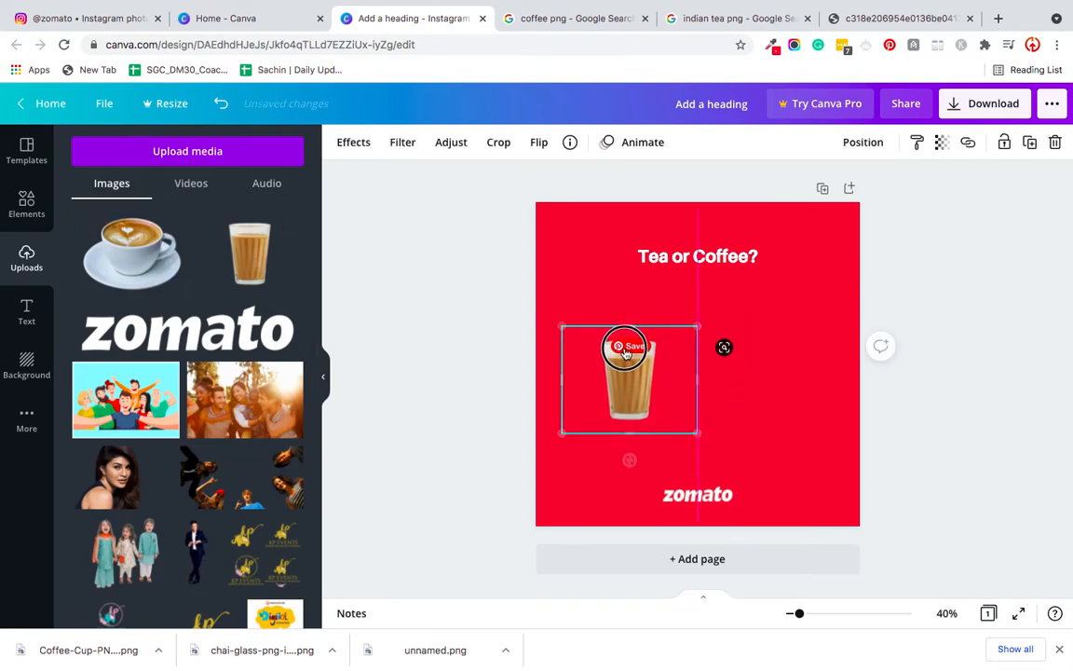
- Add the uploaded coffee cup image and place it beside the tea glass in the right half of the page
{"action": "left_click", "coordinate": [119, 262]}
{"action": "left_click_drag", "start_coordinate": [597, 282], "coordinate": [700, 318]}
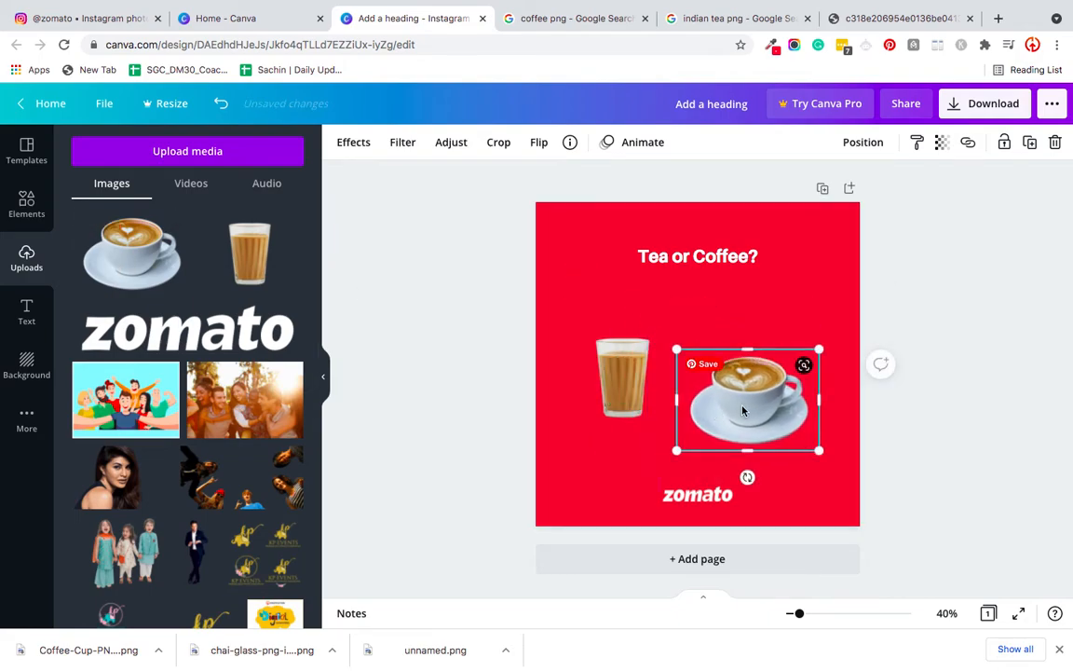
{"action": "left_click_drag", "start_coordinate": [748, 389], "coordinate": [765, 388]}
{"action": "left_click", "coordinate": [495, 399]}
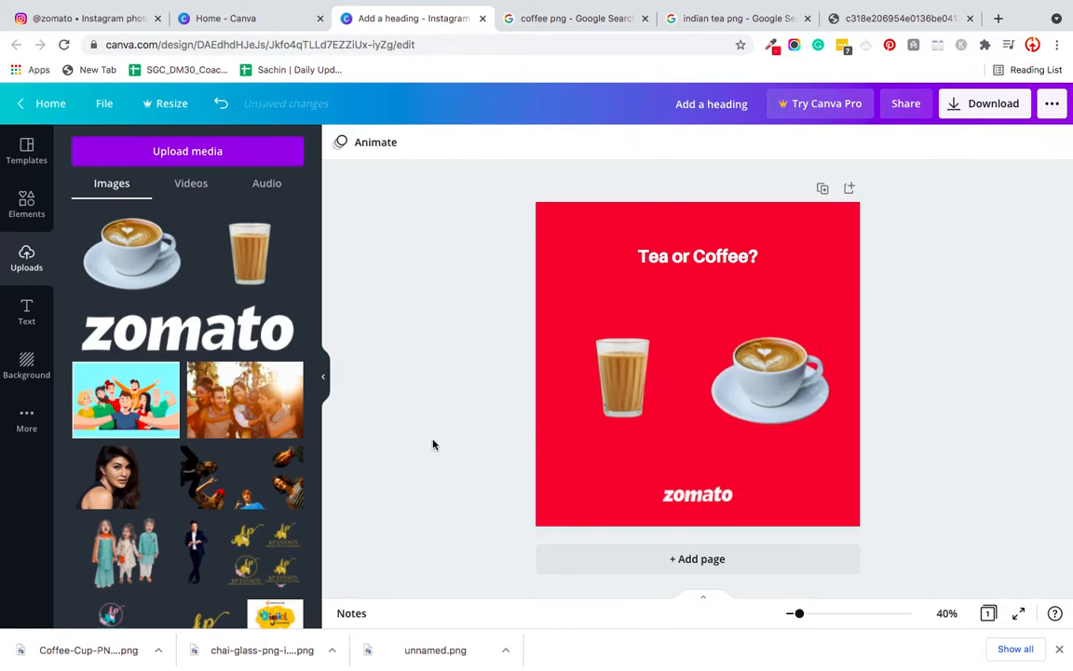
- Enlarge the tea glass slightly and reposition it level with the coffee cup
{"action": "left_click", "coordinate": [628, 379]}
{"action": "left_click_drag", "start_coordinate": [555, 324], "coordinate": [548, 320]}
{"action": "left_click_drag", "start_coordinate": [619, 387], "coordinate": [628, 383]}
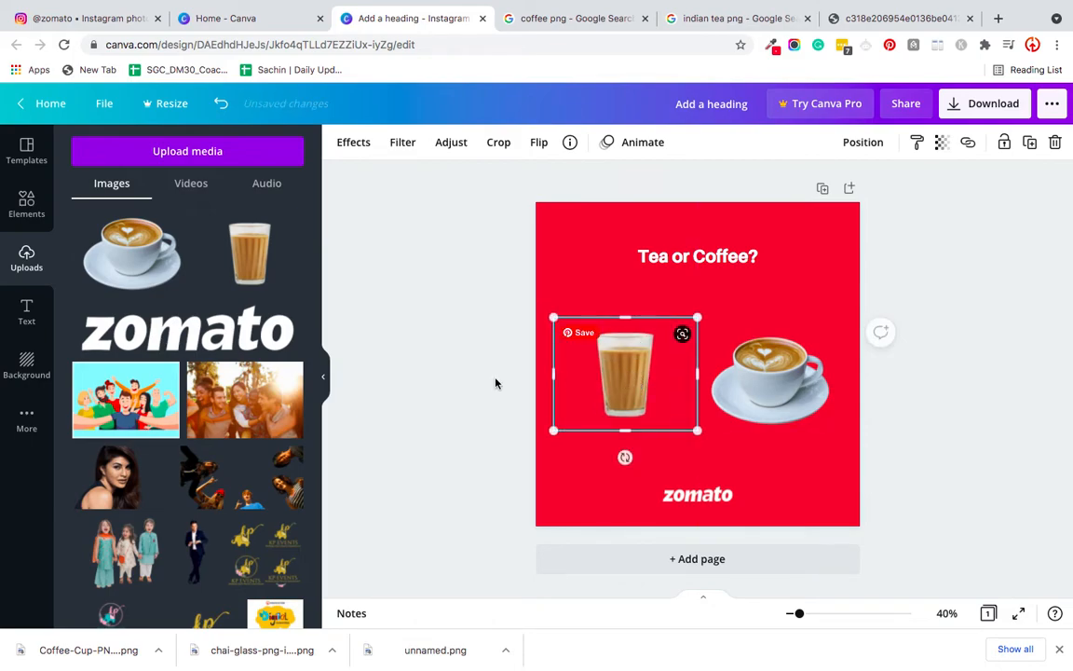
{"action": "left_click", "coordinate": [495, 383]}
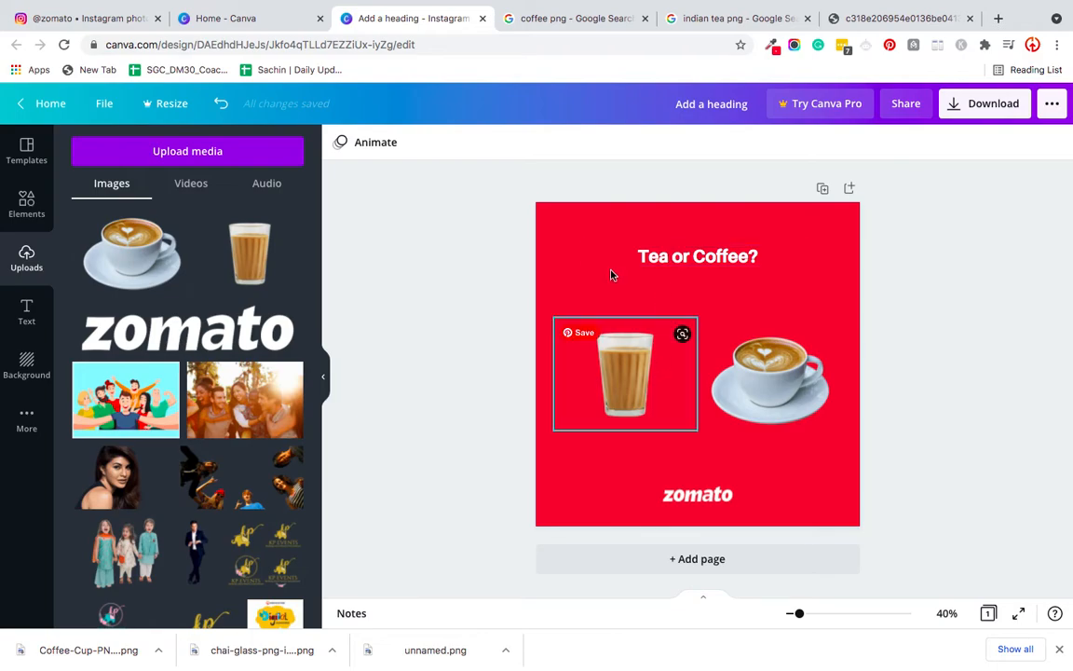
- Try continuing the heading as "Tea or Coffee for", then change it back to "Tea or Coffee ?"
{"action": "left_click", "coordinate": [658, 260]}
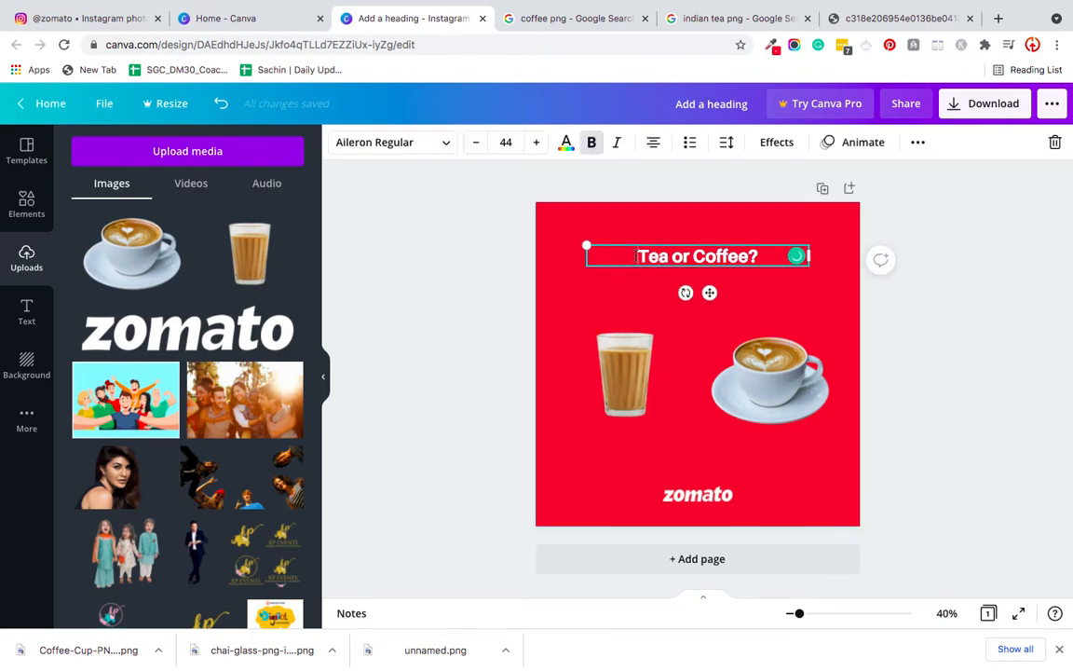
{"action": "left_click", "coordinate": [761, 256]}
{"action": "key", "text": "BackSpace"}
{"action": "type", "text": "for"}
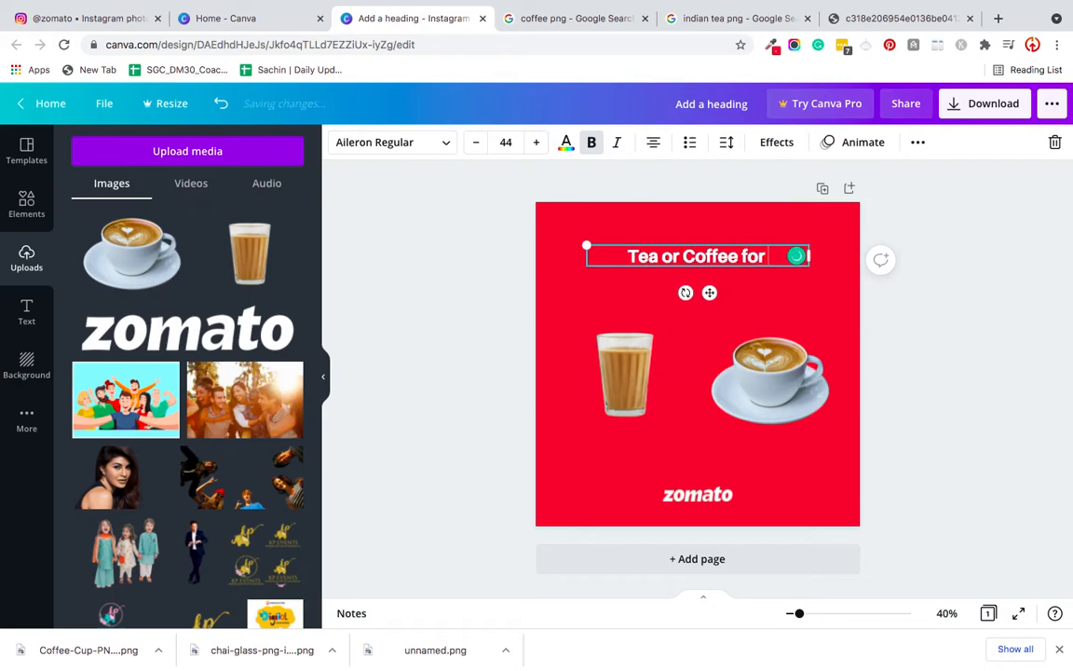
{"action": "key", "text": "BackSpace"}
{"action": "key", "text": "BackSpace"}
{"action": "key", "text": "BackSpace"}
{"action": "key", "text": "BackSpace"}
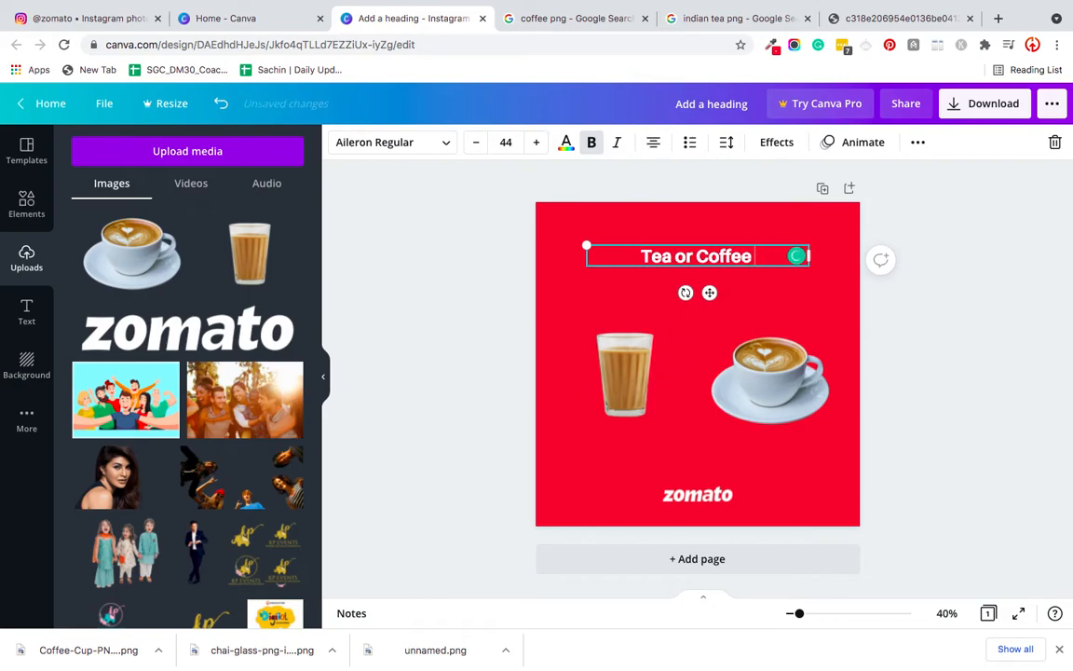
{"action": "type", "text": "?"}
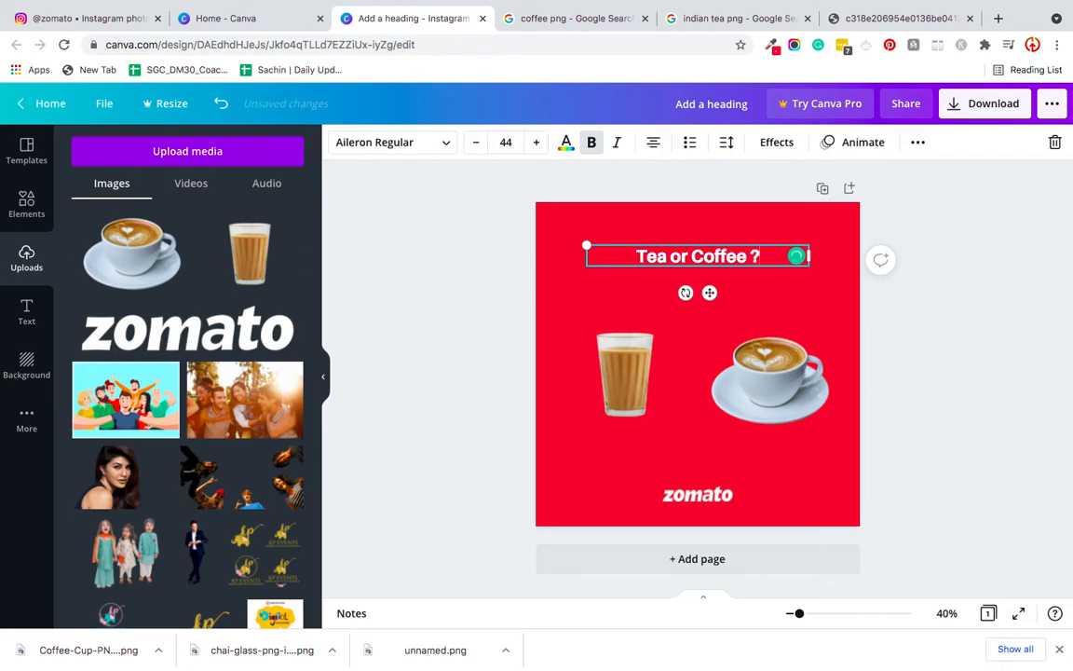
{"action": "left_click", "coordinate": [500, 264]}
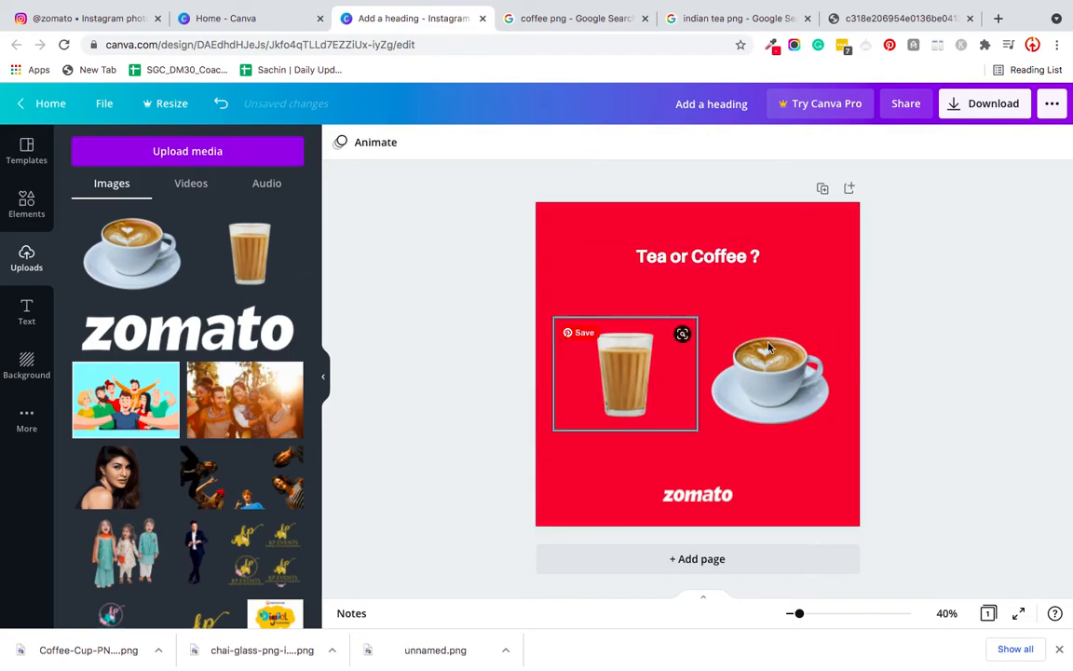
- Duplicate the heading directly below itself and replace the copy's text with "Your Favourite?"
{"action": "left_click", "coordinate": [683, 268]}
{"action": "left_click_drag", "start_coordinate": [683, 268], "coordinate": [689, 278]}
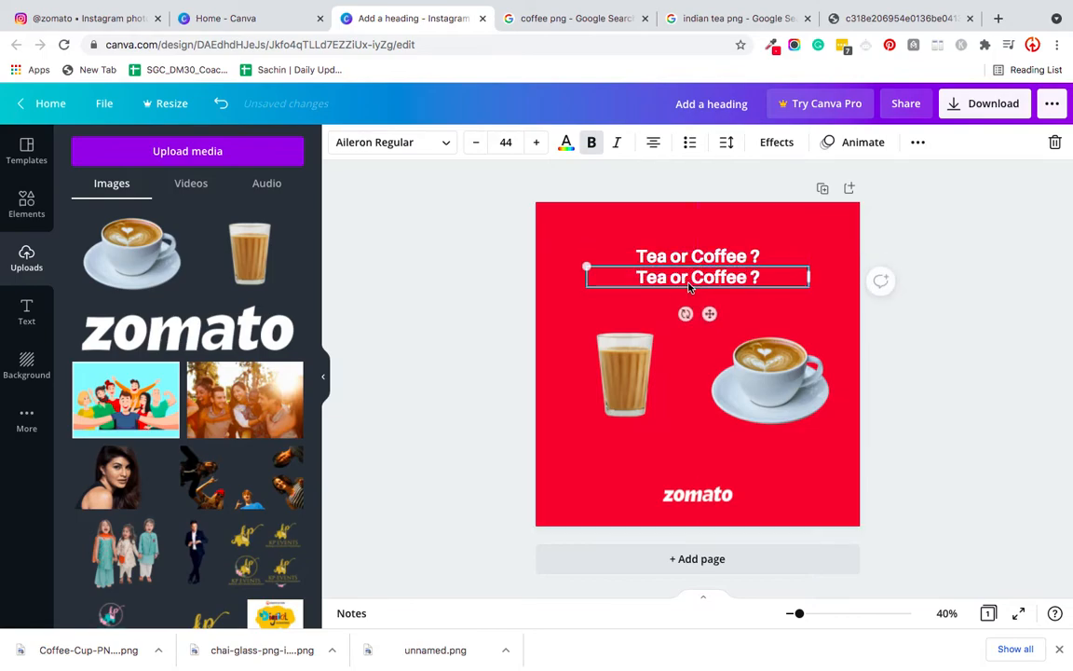
{"action": "double_click", "coordinate": [689, 283]}
{"action": "type", "text": "Your Favou"}
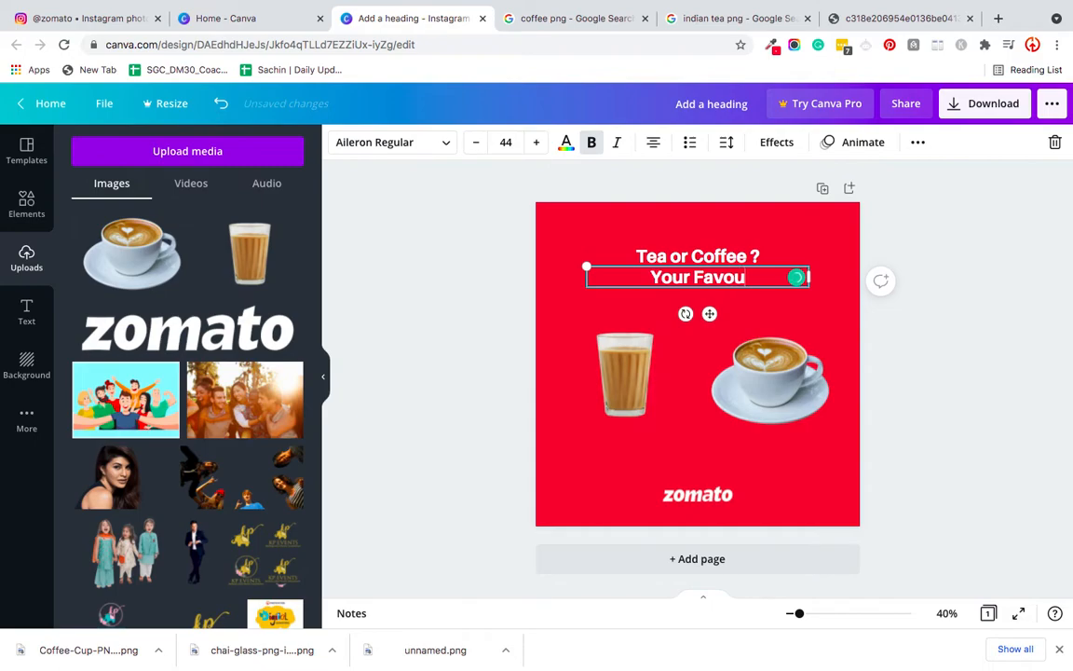
{"action": "type", "text": "rite"}
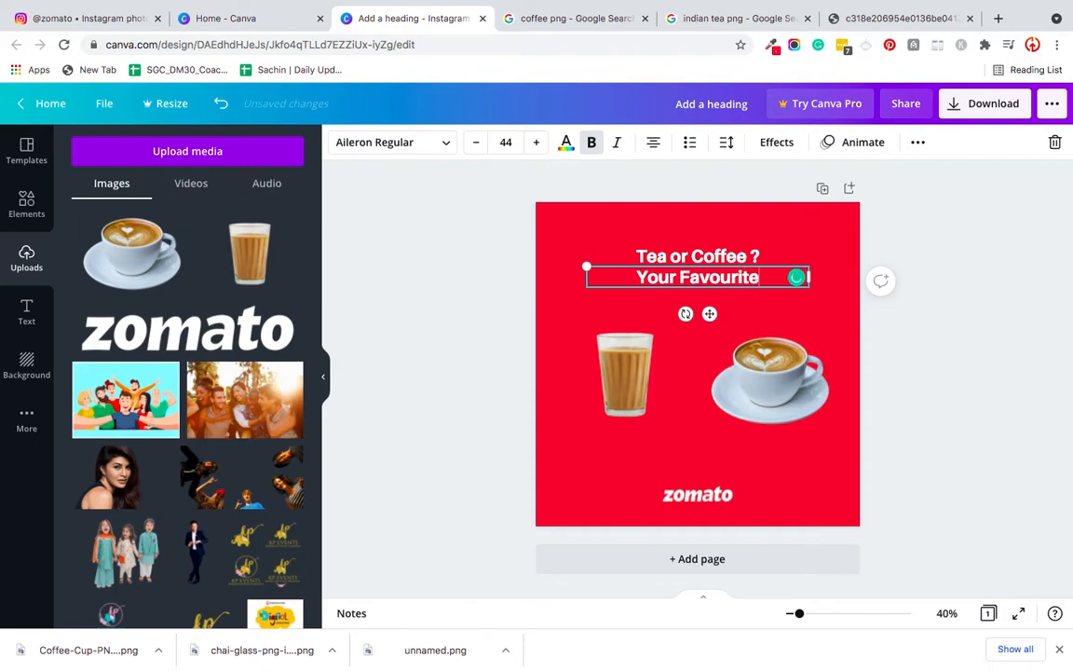
{"action": "type", "text": "?"}
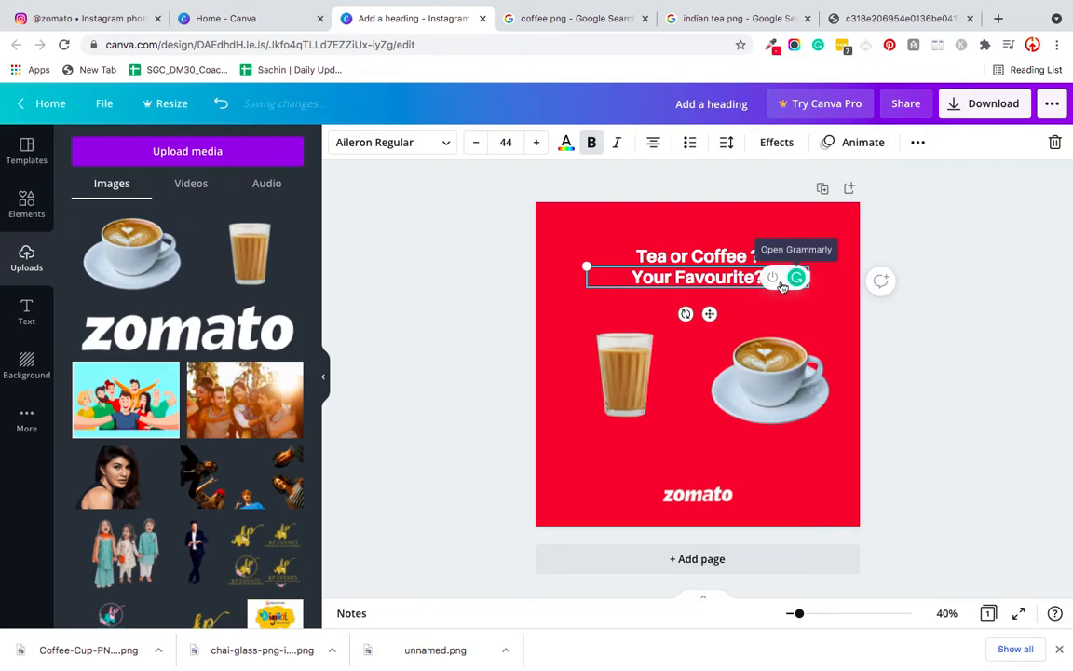
- Remove the question mark from the "Tea or Coffee" line
{"action": "left_click", "coordinate": [757, 256]}
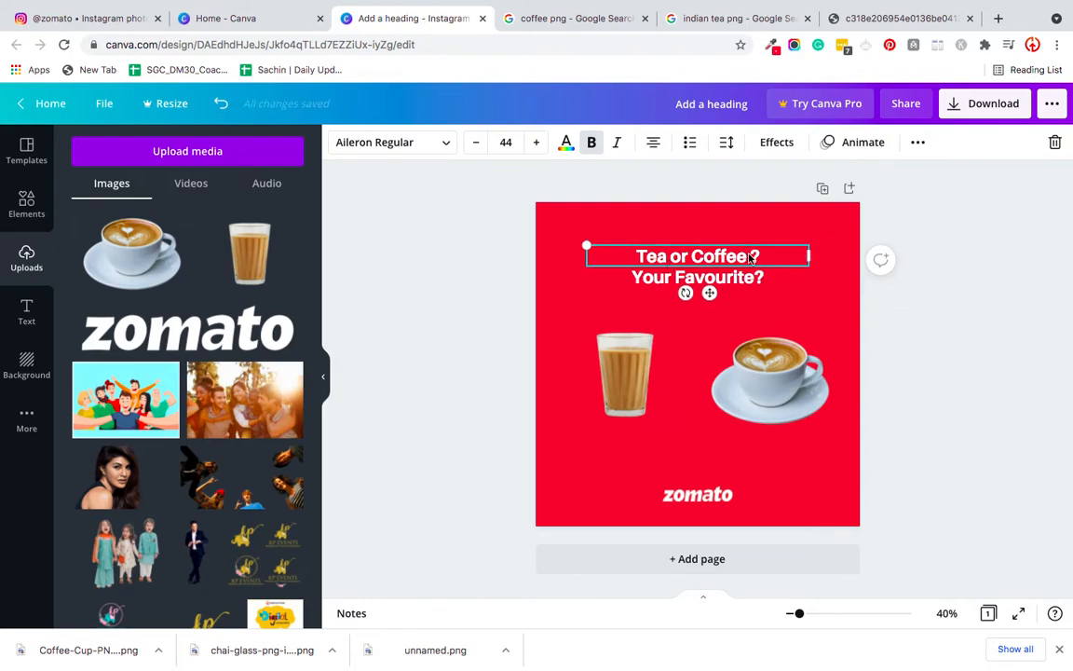
{"action": "key", "text": "BackSpace"}
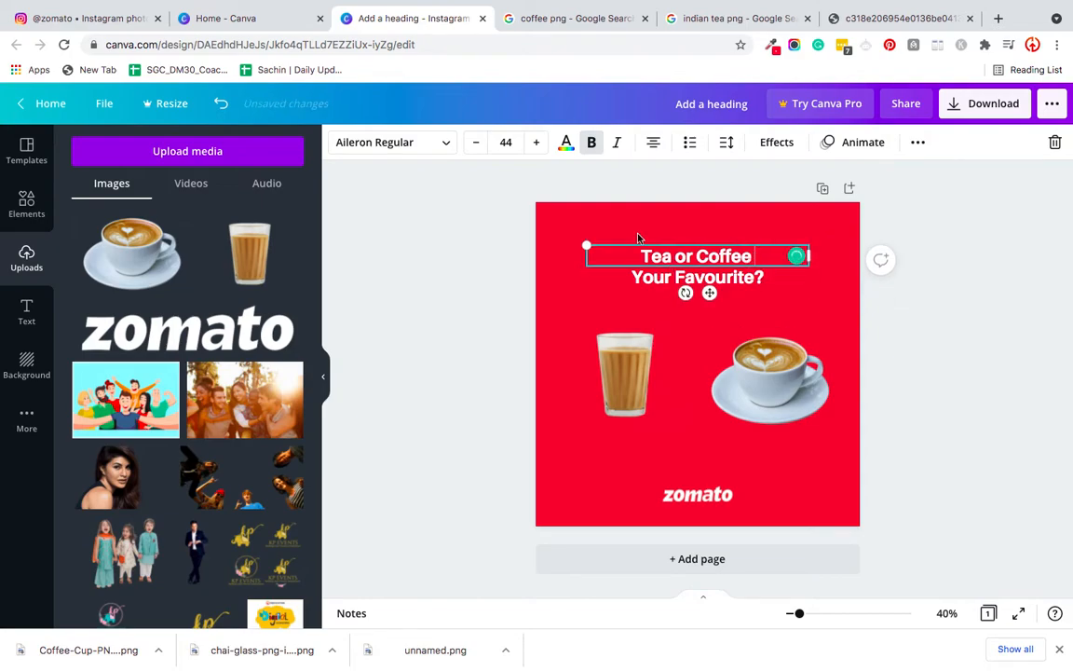
{"action": "left_click", "coordinate": [487, 265]}
- Remove the bold formatting from "Your Favourite?" and keep the line centred under "Tea or Coffee"
{"action": "left_click", "coordinate": [643, 283]}
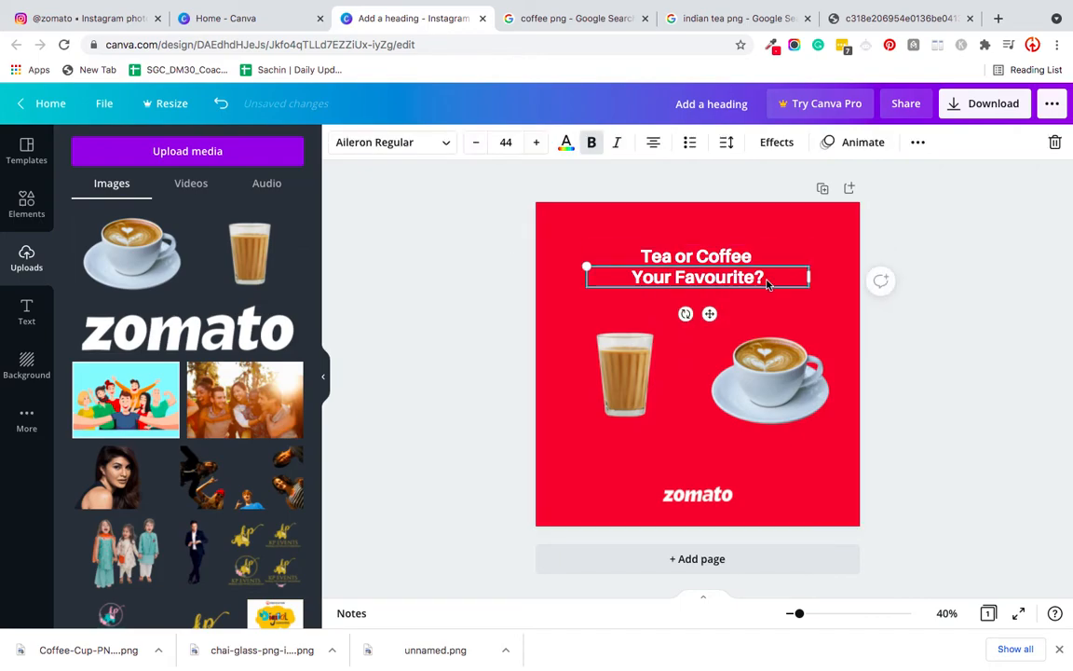
{"action": "left_click", "coordinate": [592, 142]}
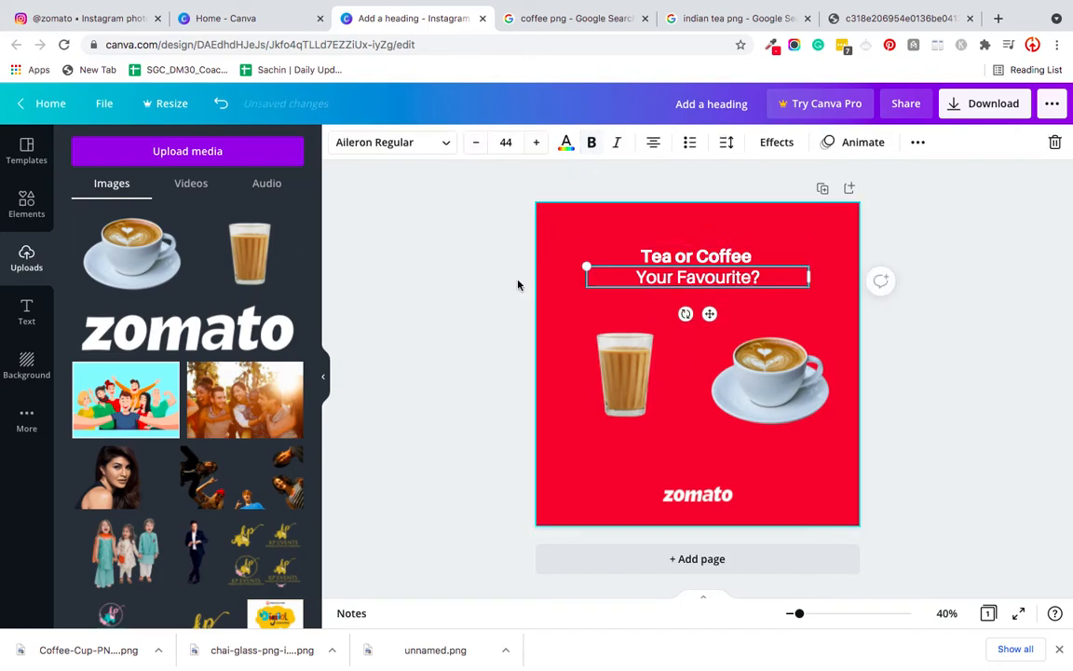
{"action": "left_click", "coordinate": [511, 297]}
{"action": "left_click", "coordinate": [663, 283]}
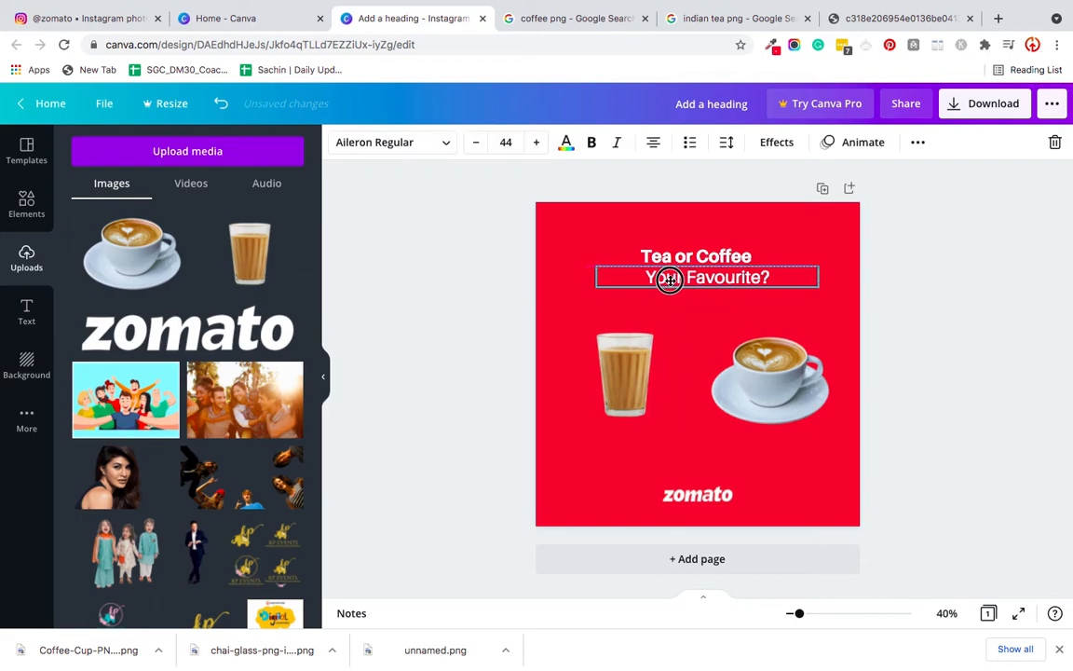
{"action": "left_click", "coordinate": [482, 331]}
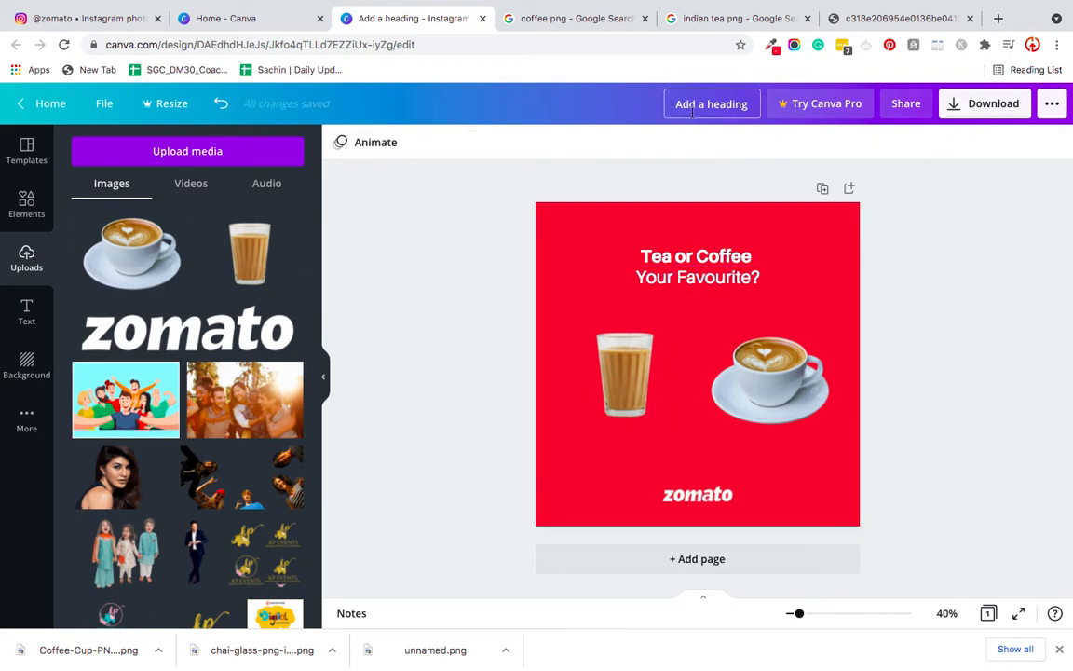
- Rename the design as "zomato creative"
{"action": "type", "text": "z"}
{"action": "key", "text": "super+a"}
{"action": "type", "text": "z"}
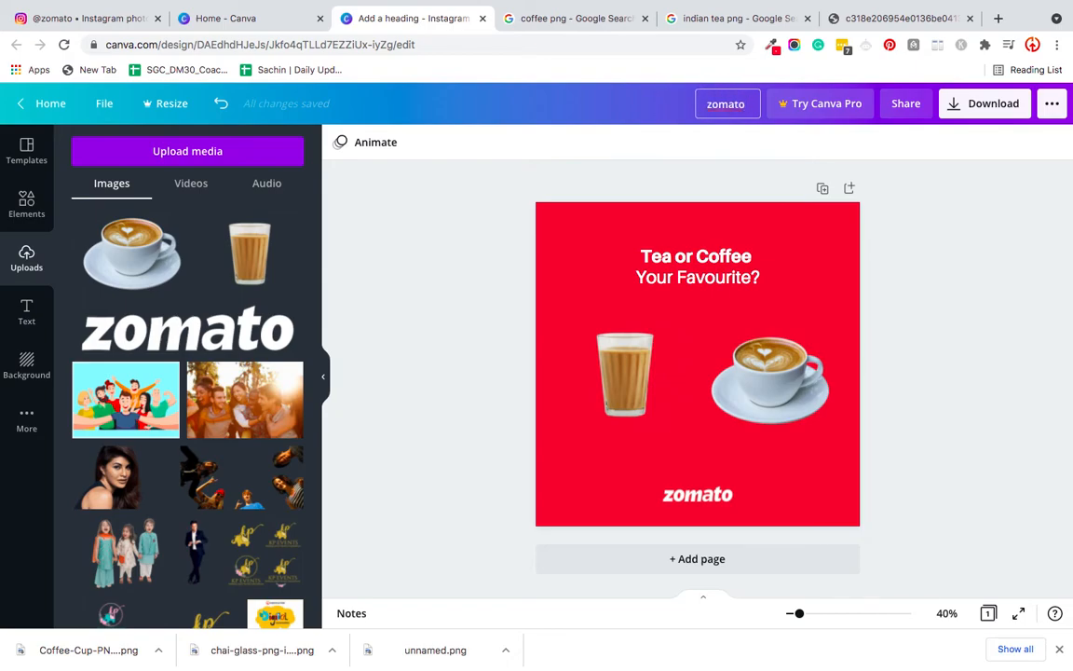
{"action": "type", "text": "omato creative"}
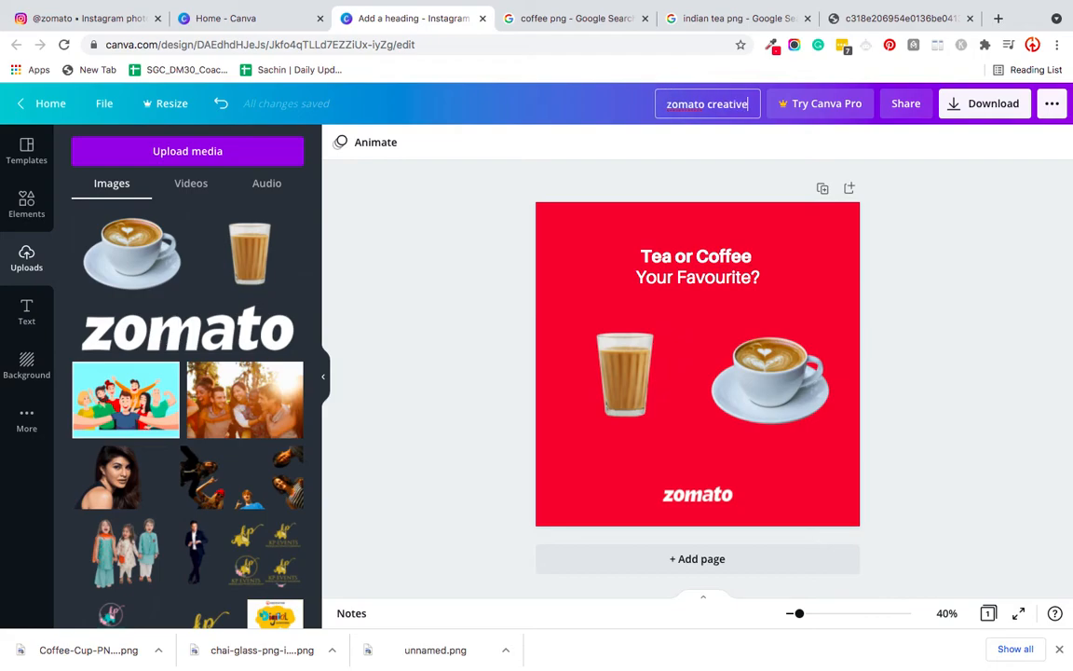
{"action": "key", "text": "Return"}
- Download the design as a JPG file and open the downloaded image
{"action": "left_click", "coordinate": [958, 108]}
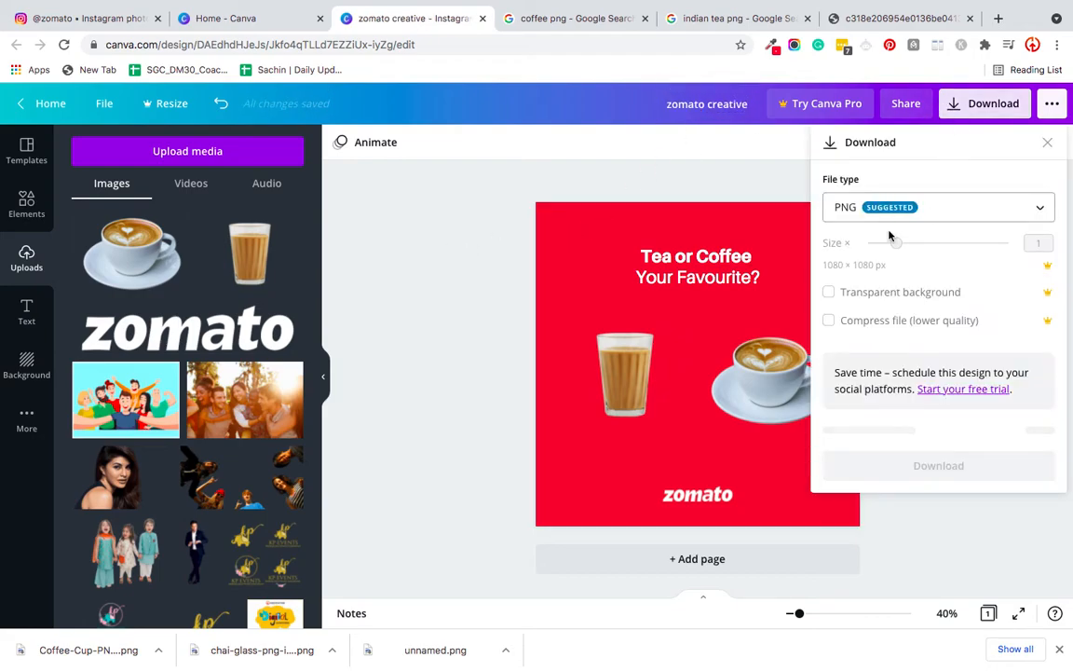
{"action": "left_click", "coordinate": [845, 209]}
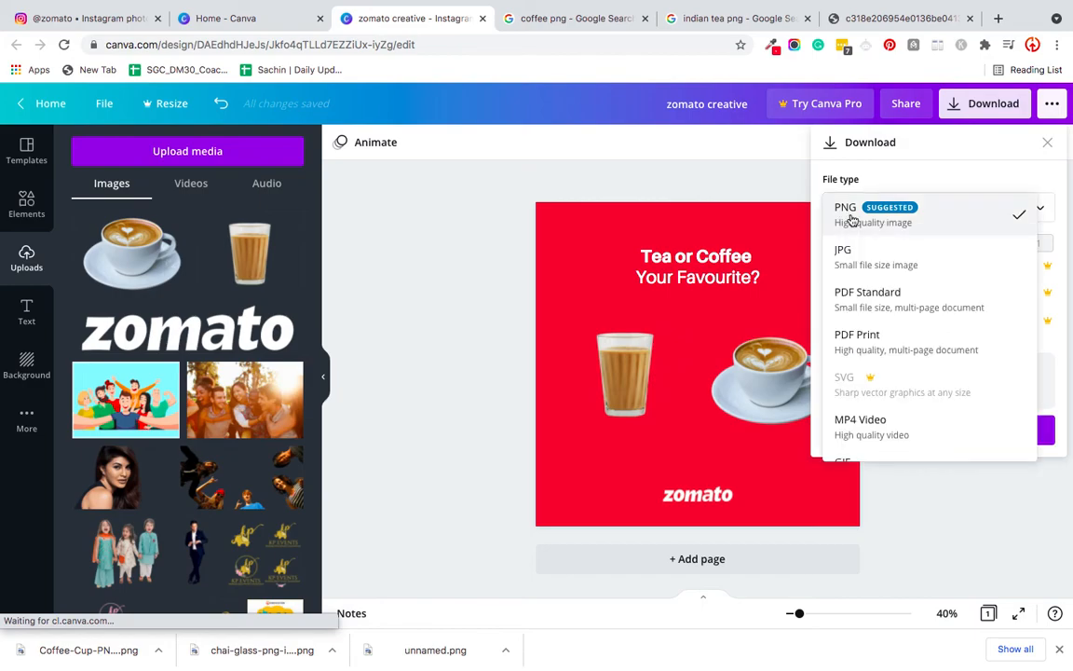
{"action": "left_click", "coordinate": [848, 221]}
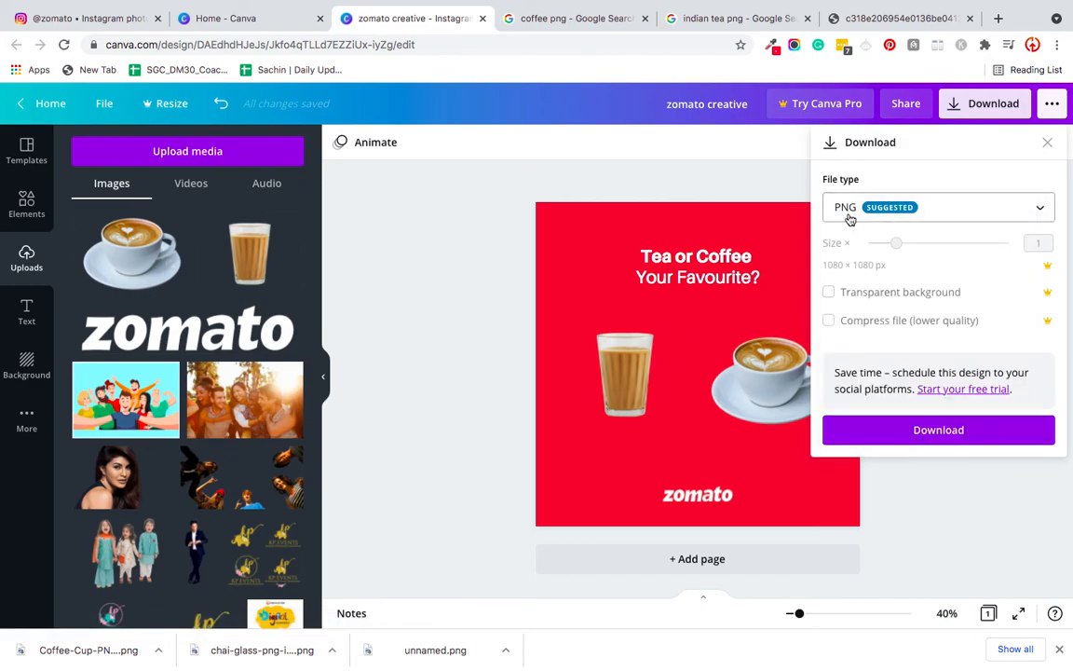
{"action": "left_click", "coordinate": [849, 218]}
{"action": "scroll", "coordinate": [851, 414], "scroll_direction": "down", "scroll_amount": 1}
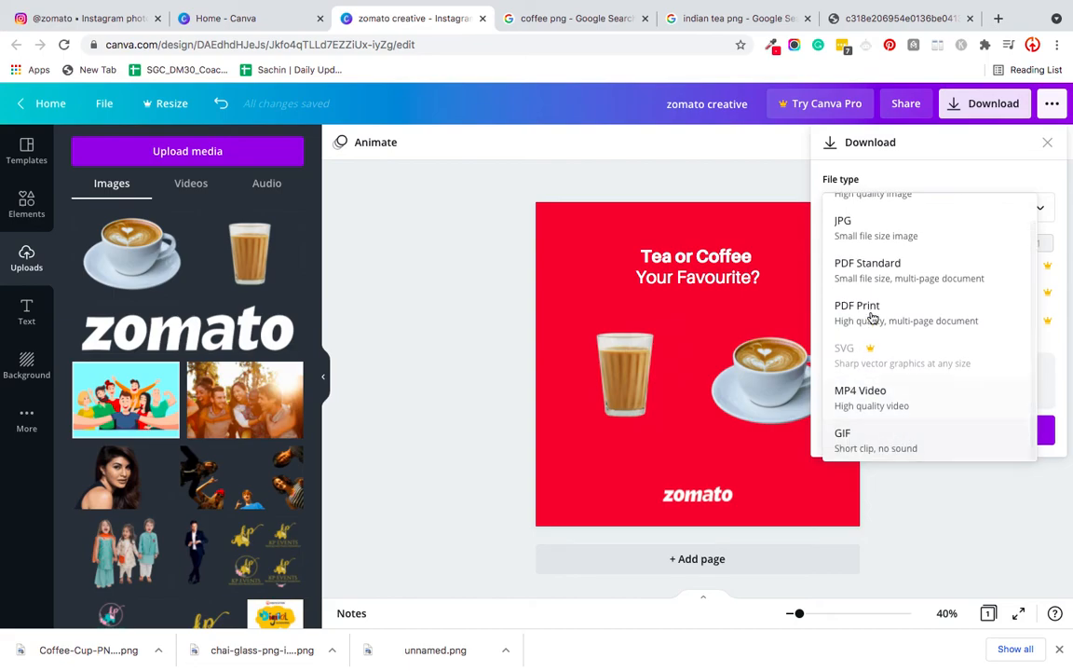
{"action": "left_click", "coordinate": [846, 225]}
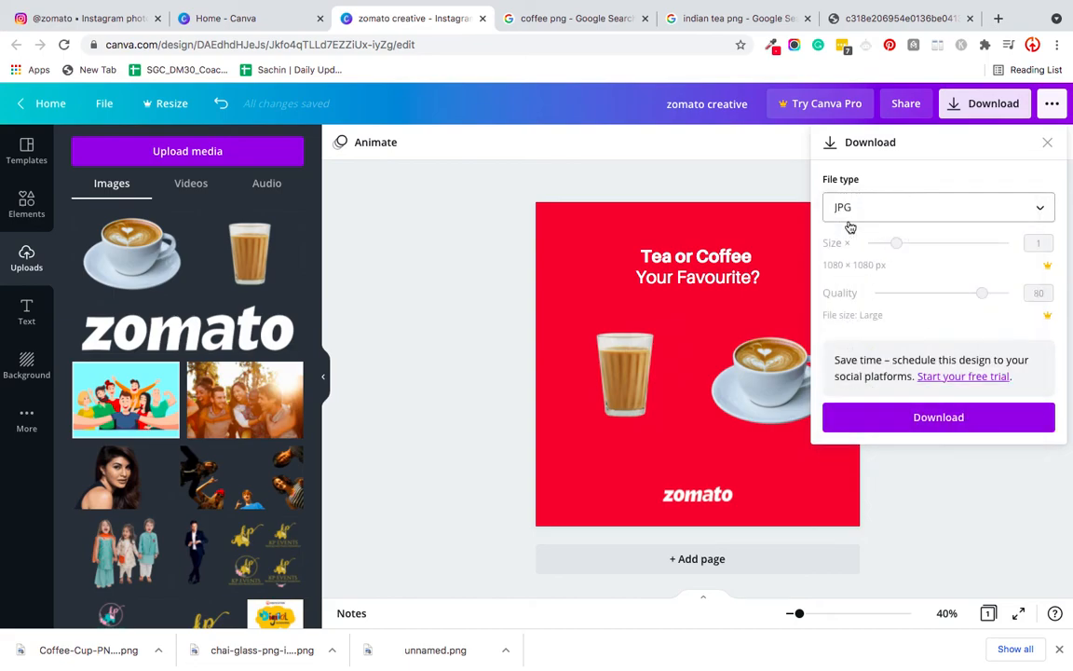
{"action": "left_click", "coordinate": [887, 420]}
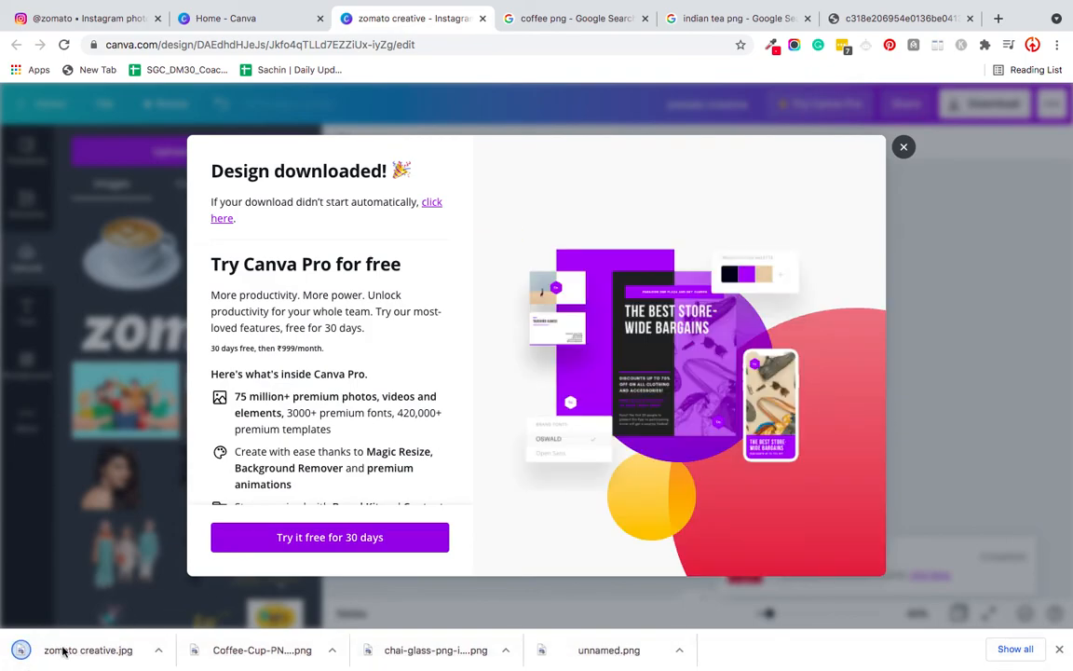
{"action": "left_click", "coordinate": [62, 650]}
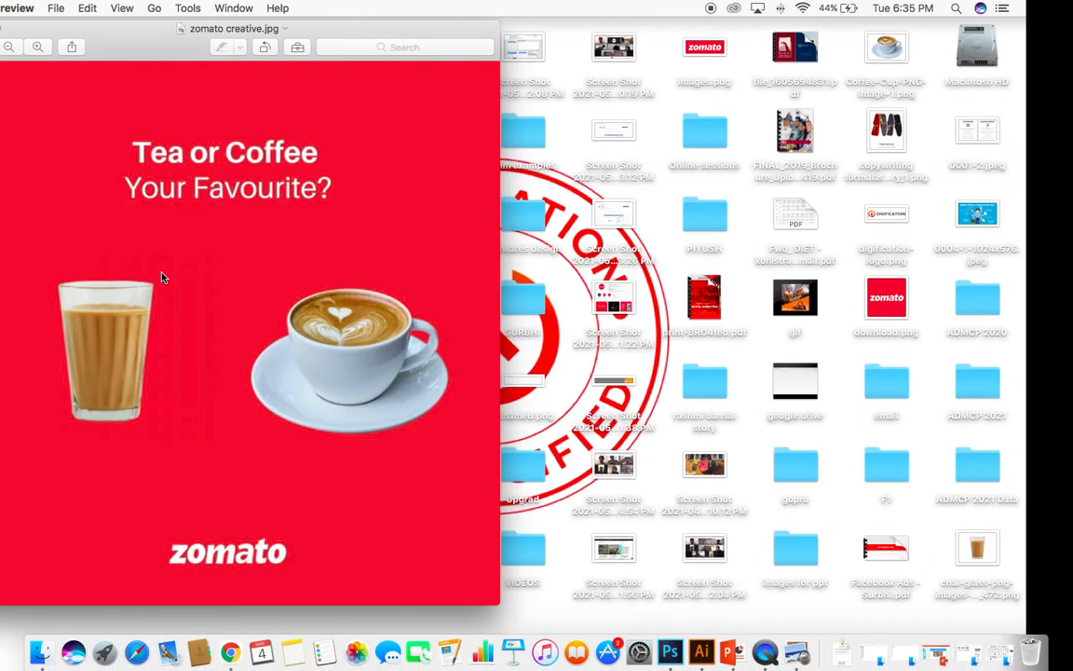